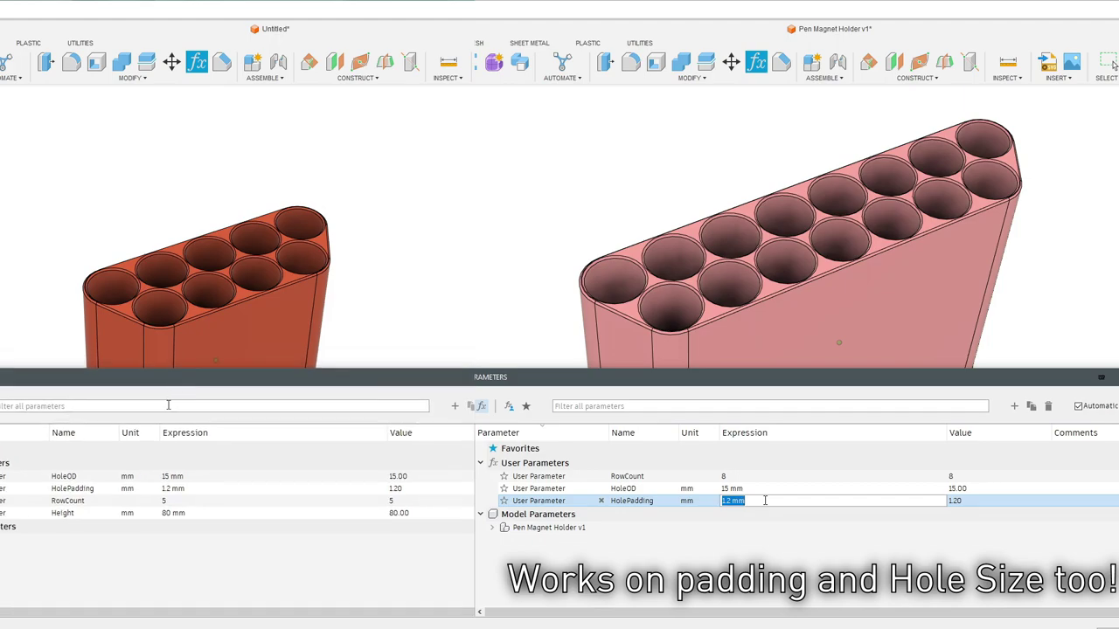
Set the HolePadding parameter of the Pen Magnet Holder design to 4 mm
left_click(182, 502)
type("4")
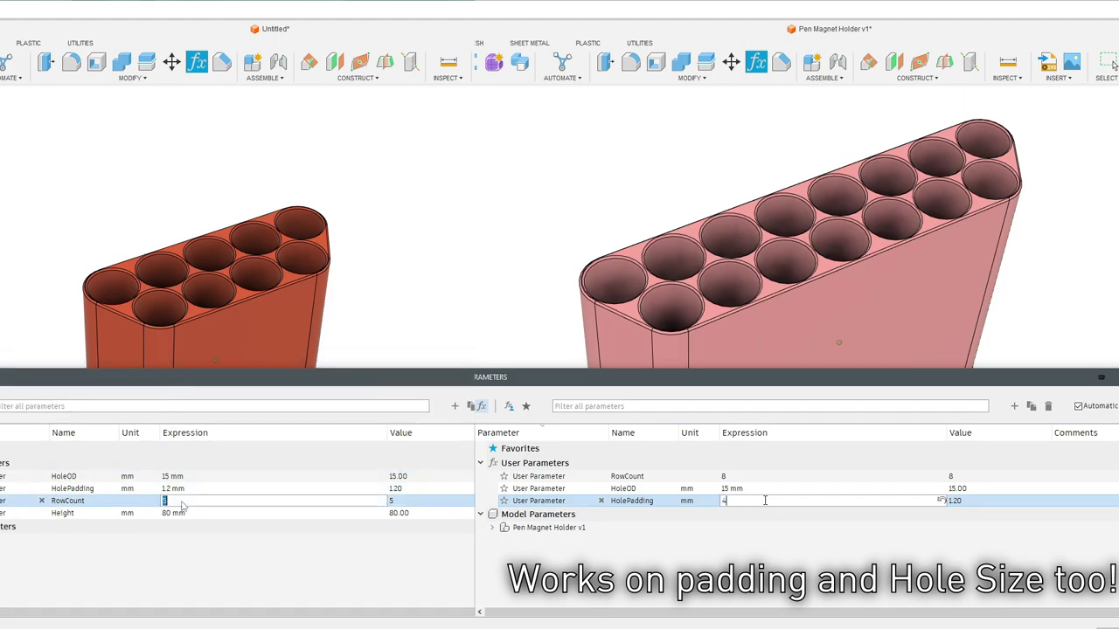
key("Return")
Set RowCount to 3 in the untitled design and HoleOD to 5 mm in the Pen Magnet Holder design
left_click(750, 485)
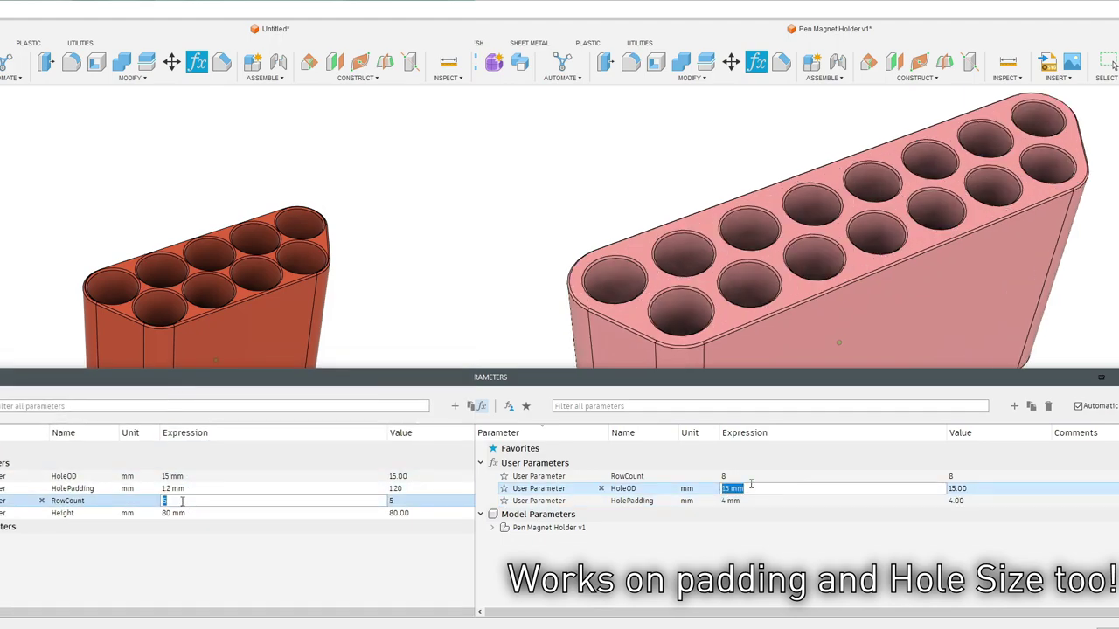
type("3")
key("Return")
type("5")
key("Return")
Set RowCount to 10 in the untitled design and HolePadding to 1.5 mm in the Pen Magnet Holder design
double_click(752, 500)
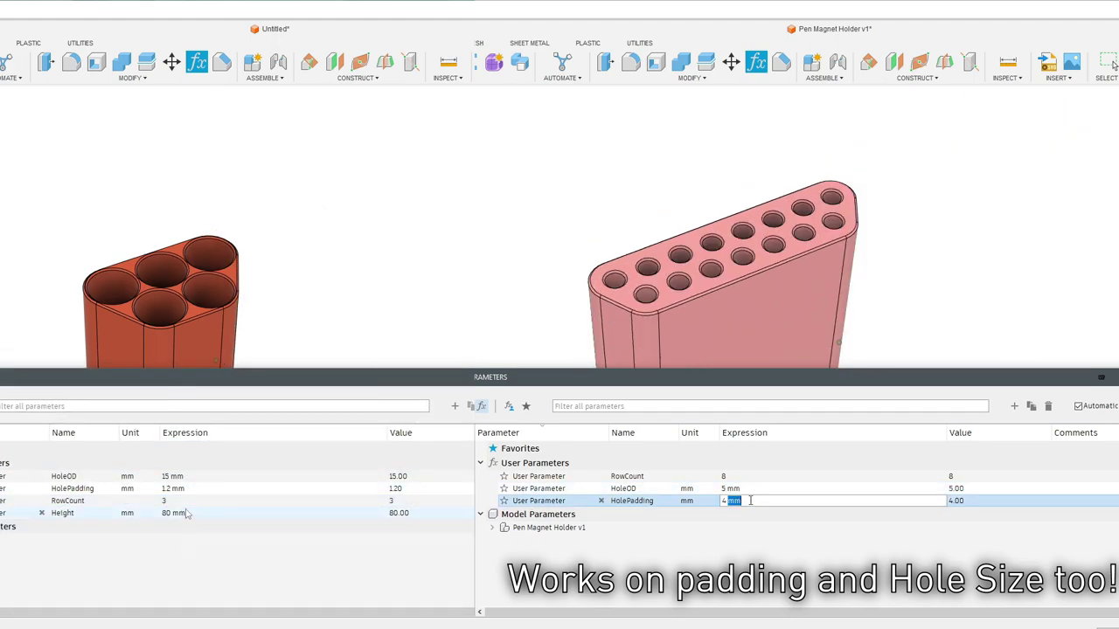
double_click(181, 504)
type("10")
key("Return")
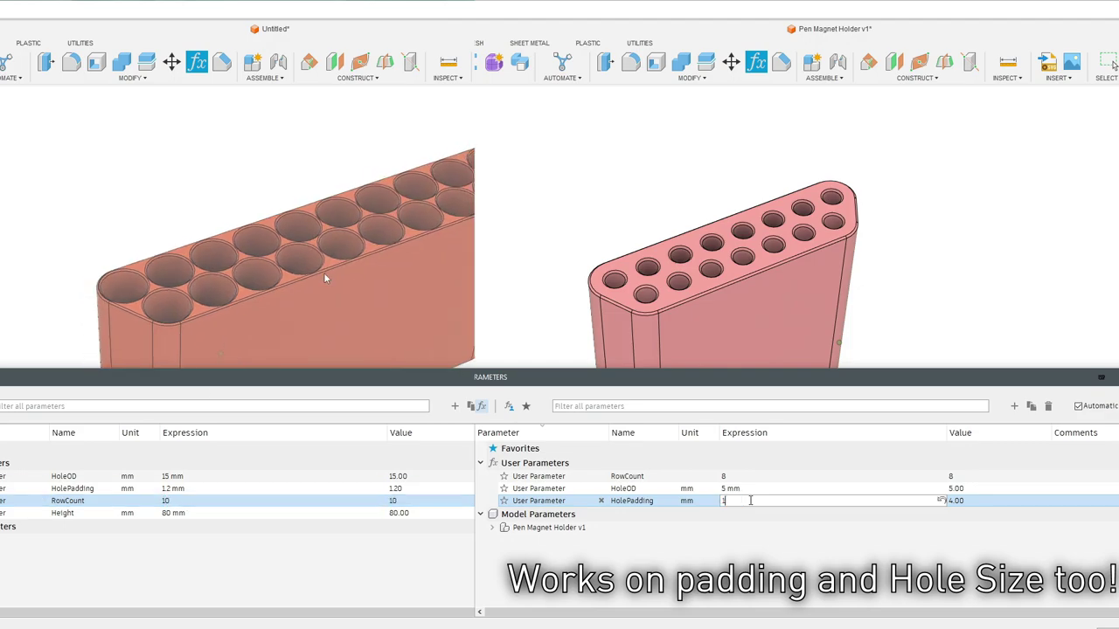
type("1.5")
key("Return")
Set the HoleOD parameter of the Pen Magnet Holder design to 15 mm
double_click(744, 488)
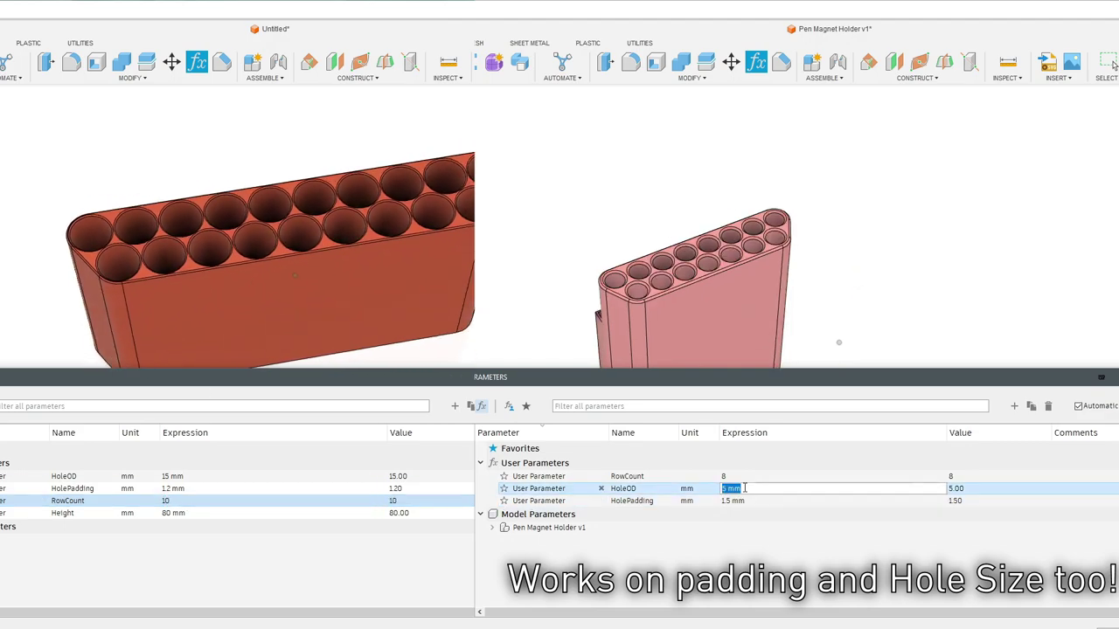
type("15")
key("Return")
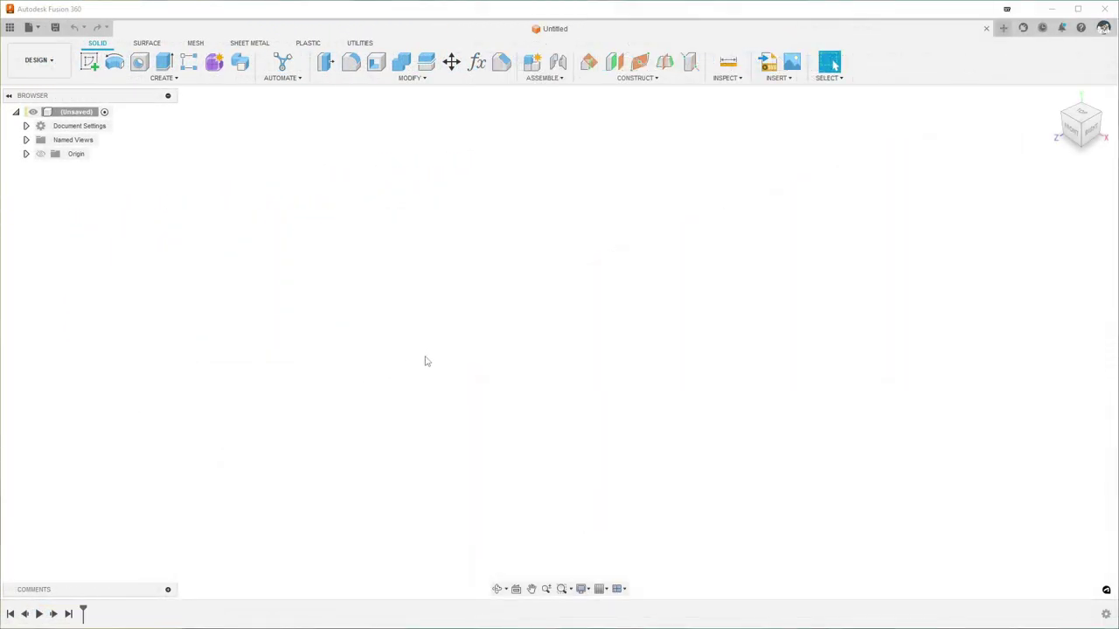
Add a user parameter named HoldOD with the unit mm and the expression 15
type("schar")
key("BackSpace")
key("Down")
key("Down")
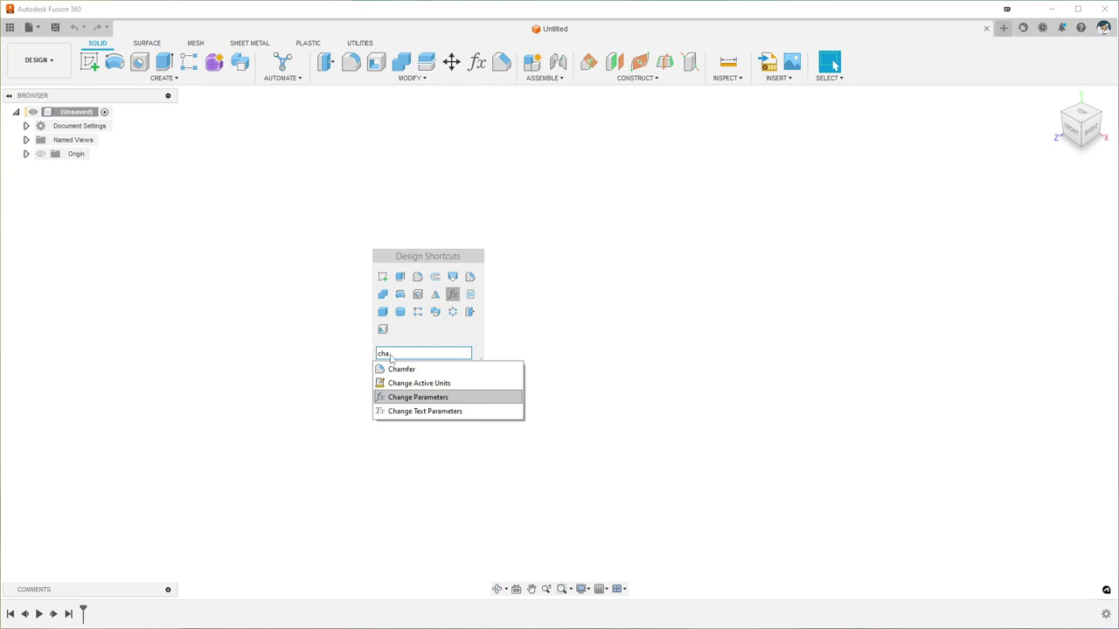
left_click(410, 398)
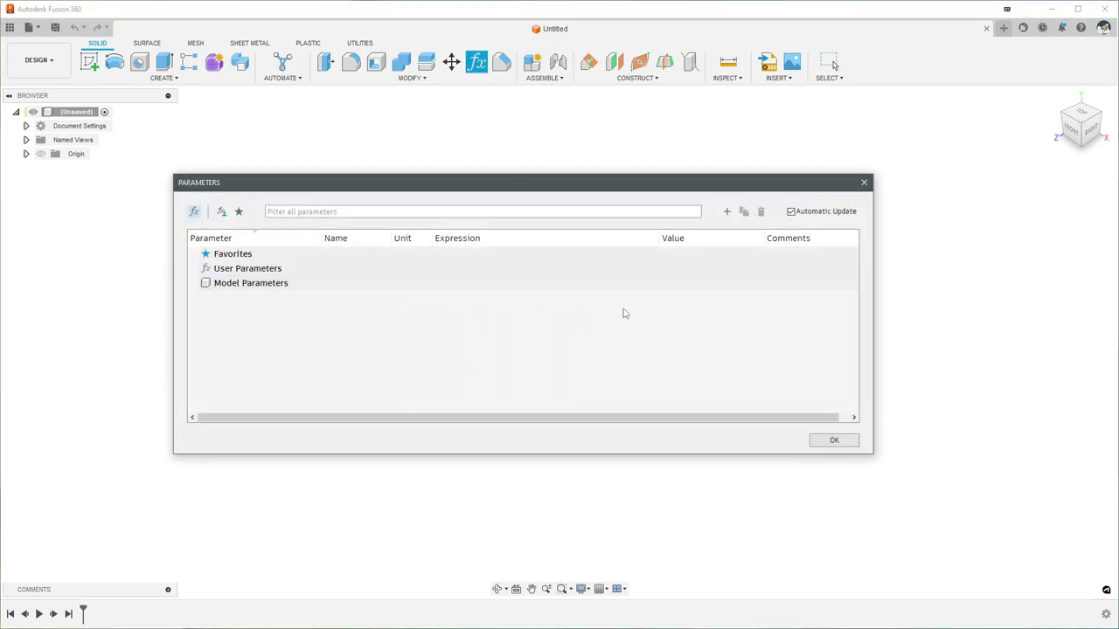
left_click(727, 211)
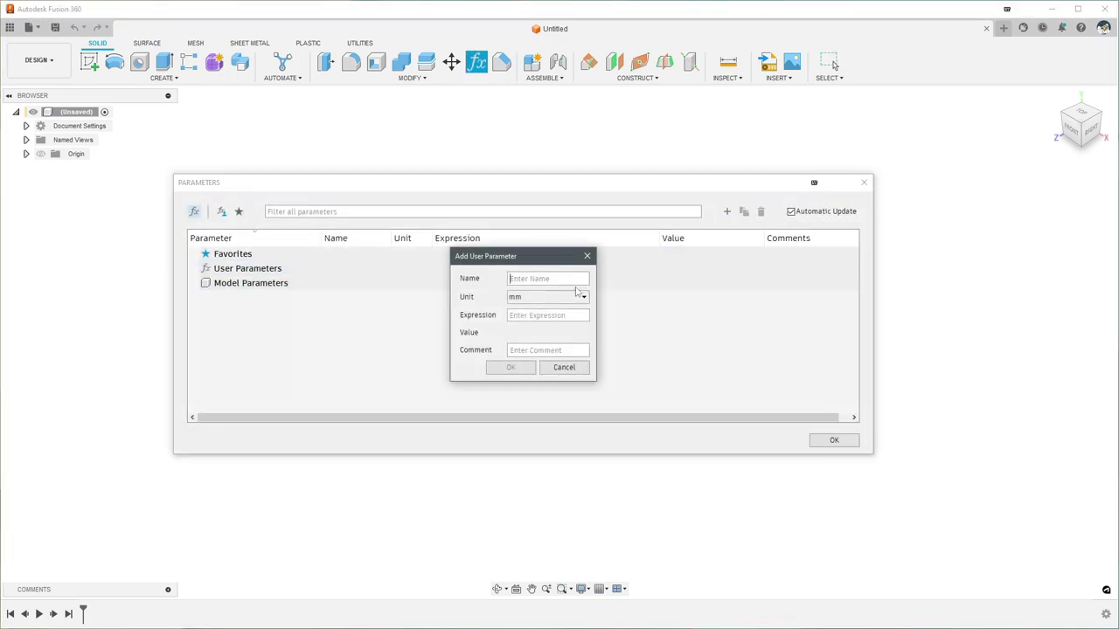
type("Hol")
type("15")
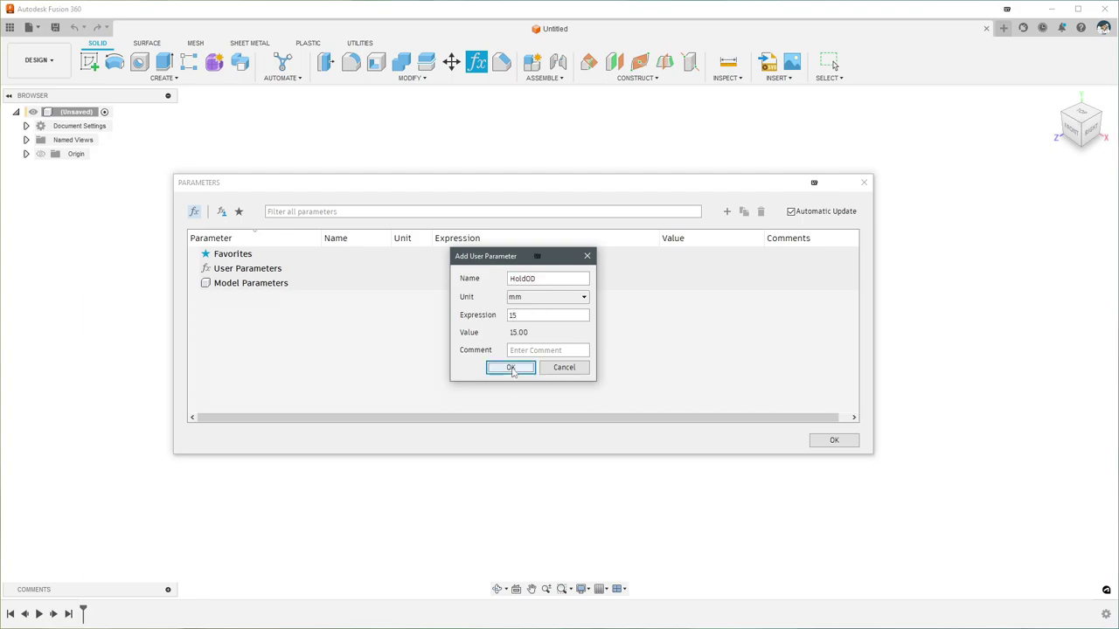
left_click(511, 367)
Add a user parameter named HolePadding with the unit mm and the expression 1.2
left_click(727, 211)
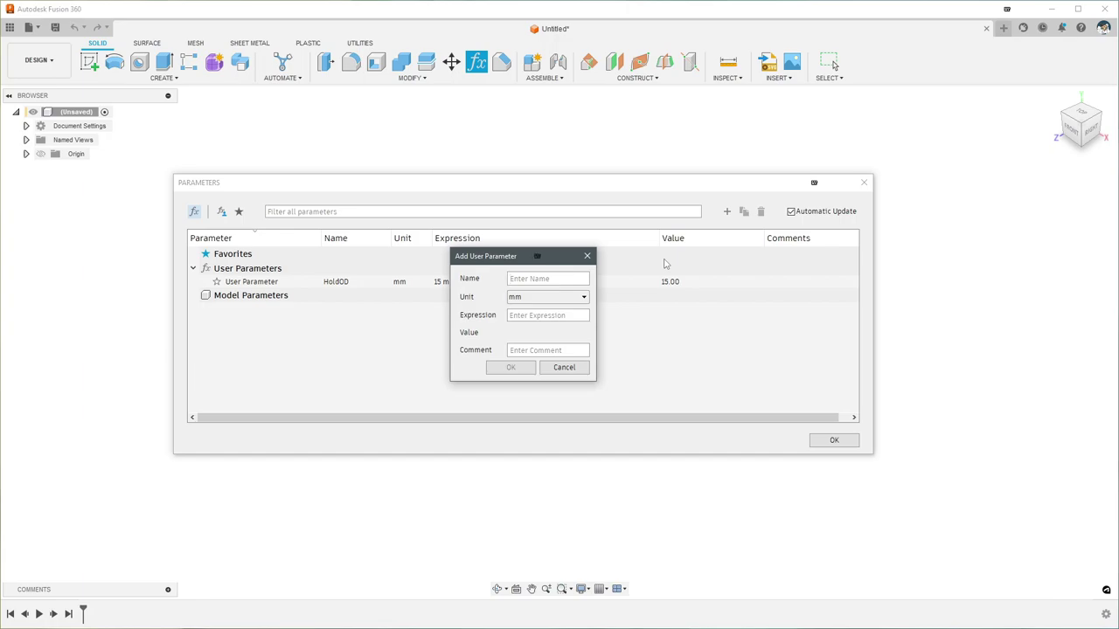
type("Ho")
type("1.2")
key("Return")
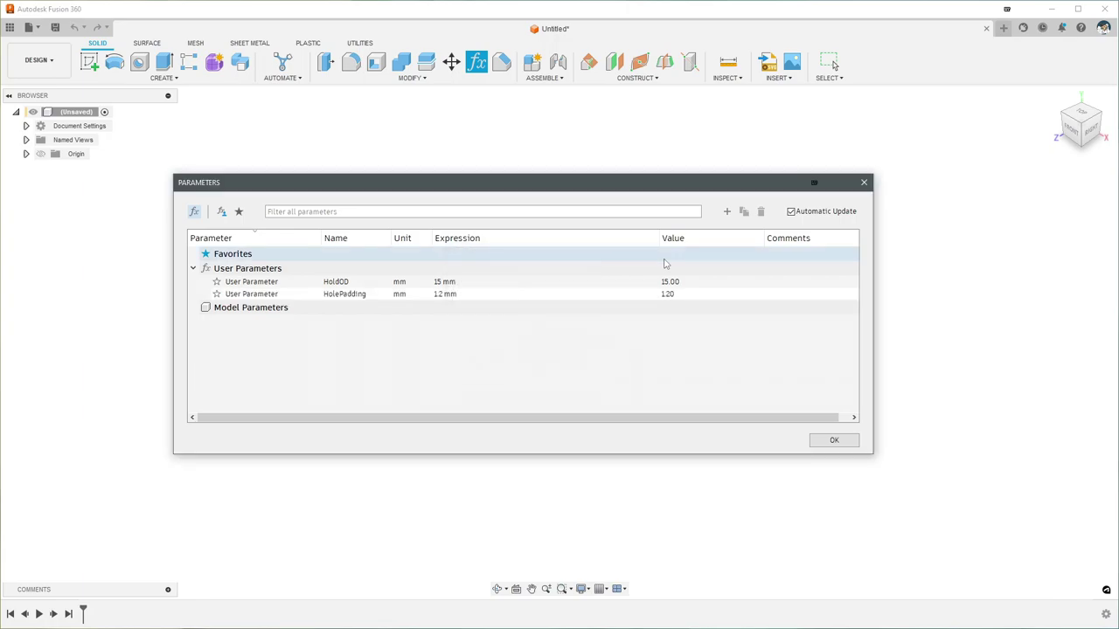
Add a unitless user parameter named RowCount with the expression 3, and finish editing the parameters
left_click(726, 211)
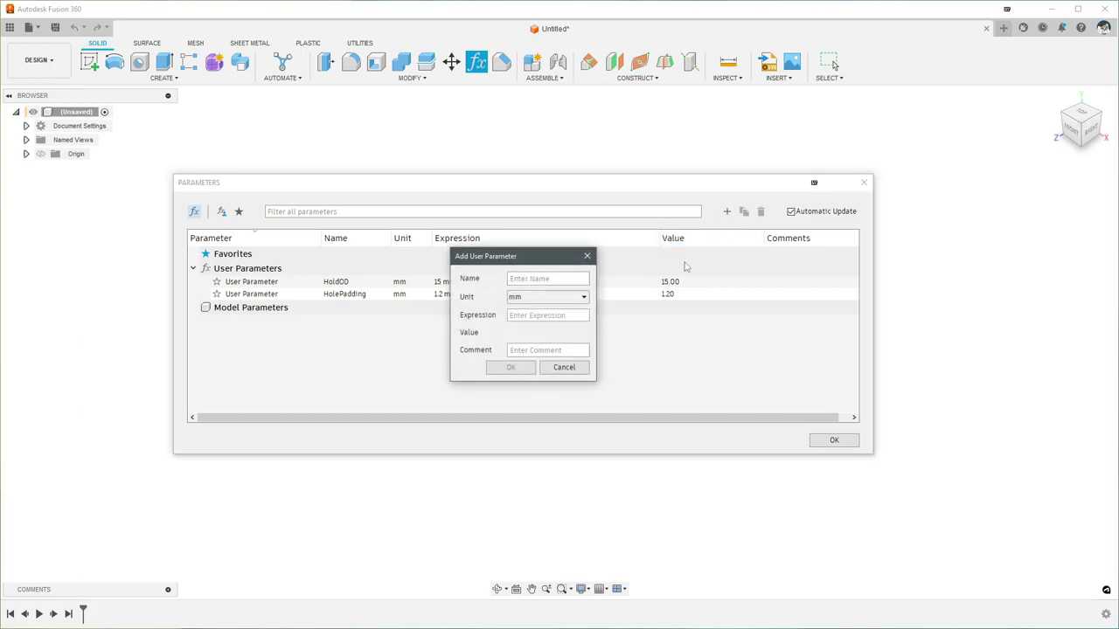
type("RowCount")
left_click(539, 298)
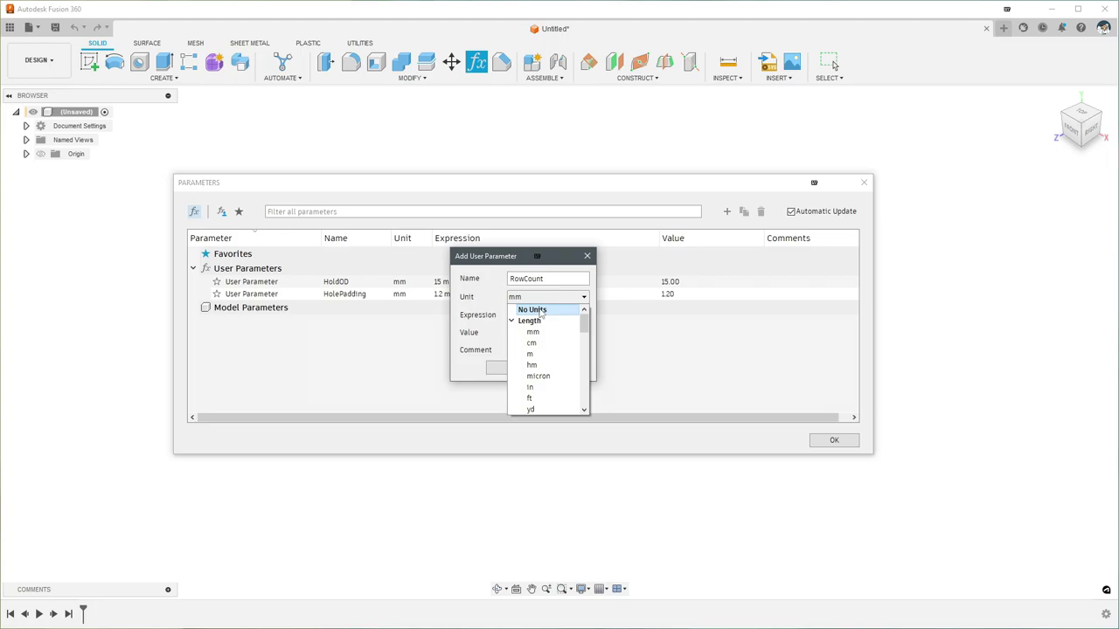
left_click(541, 312)
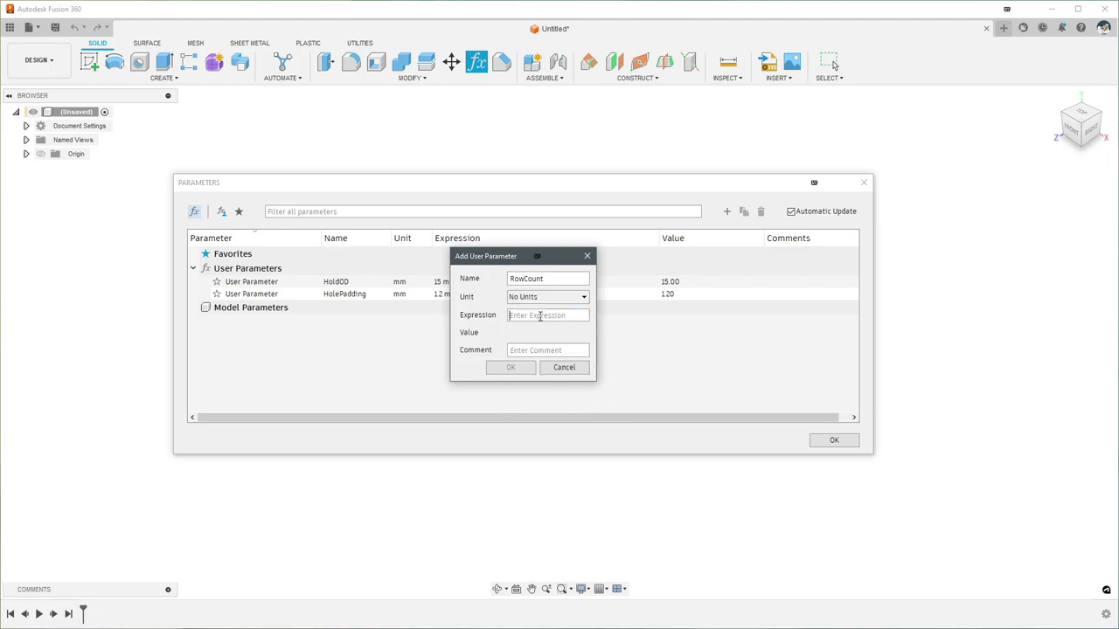
type("3")
left_click(511, 368)
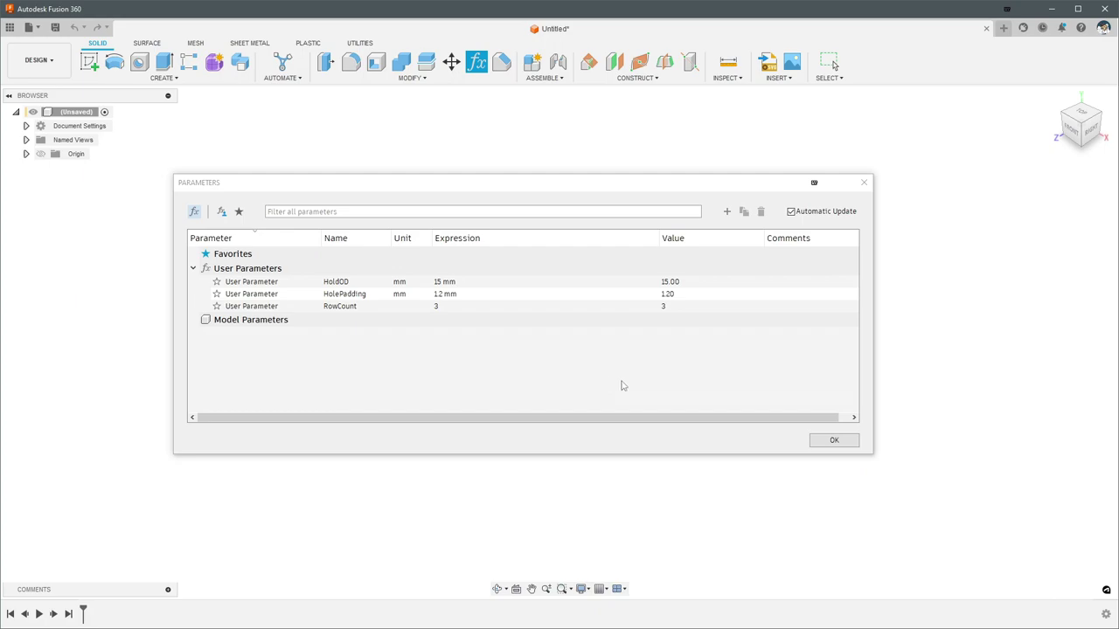
left_click(834, 440)
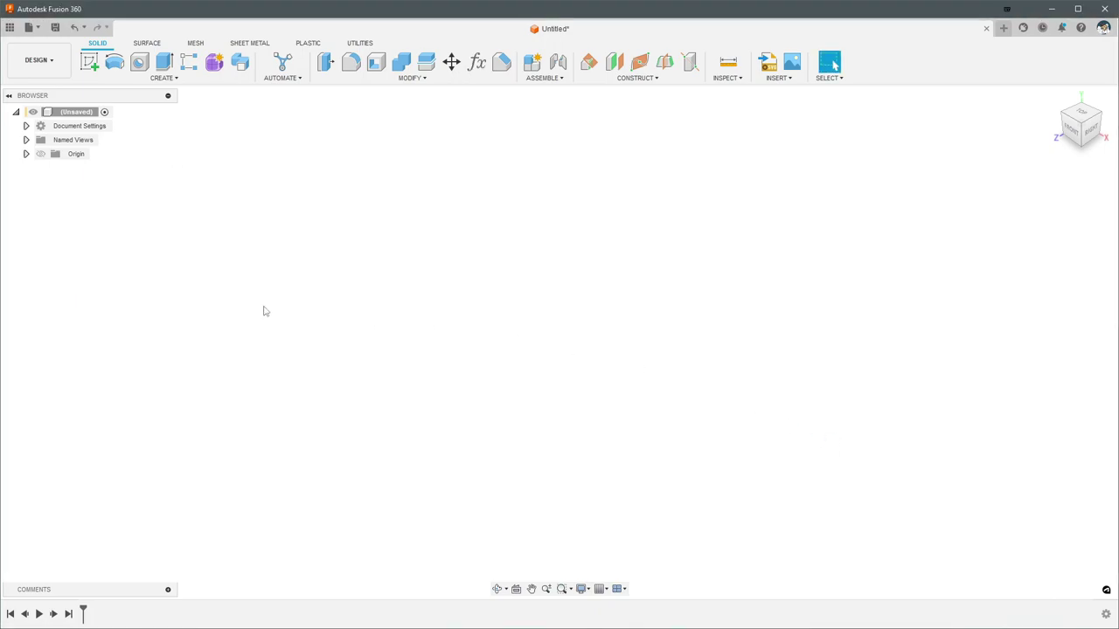
Start a sketch on the horizontal origin plane and draw a circle centred on the origin with its diameter set to HoldOD
left_click(89, 61)
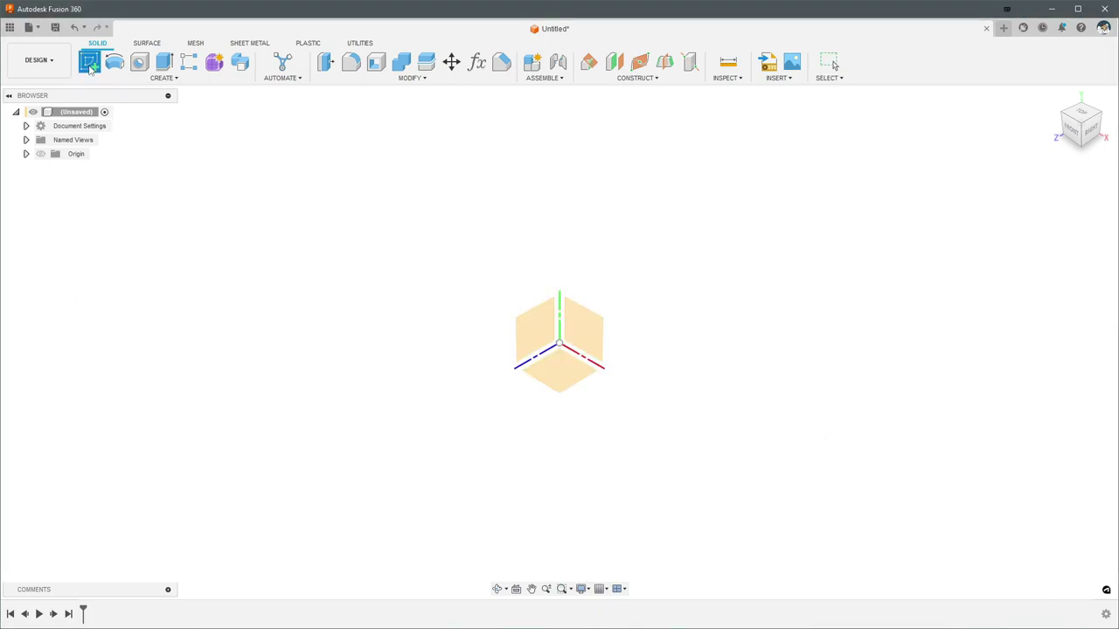
left_click(564, 377)
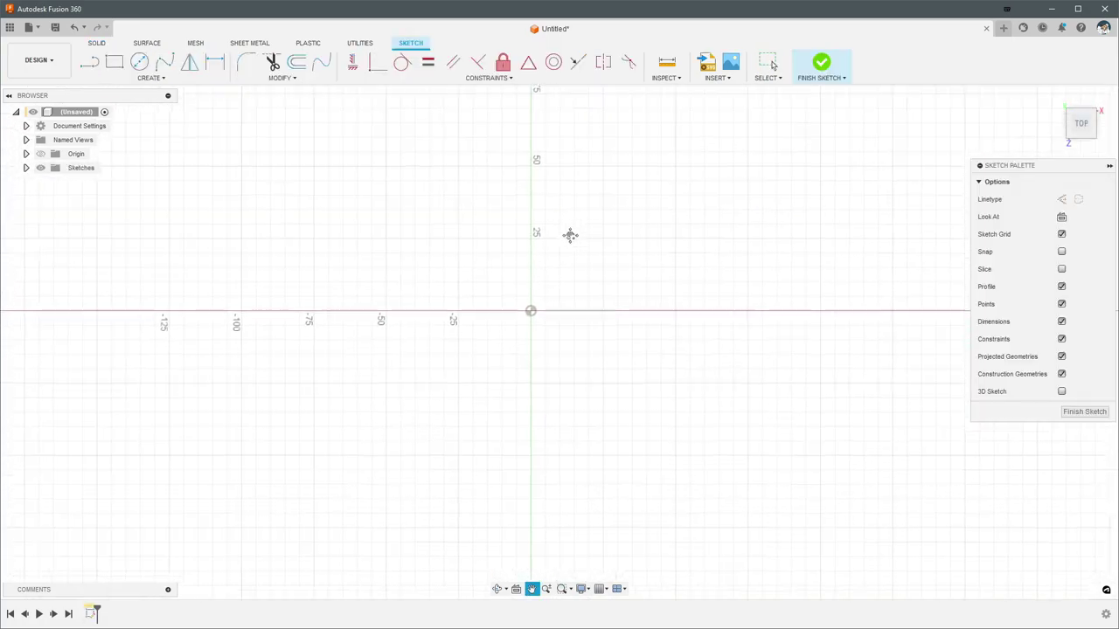
left_click(142, 63)
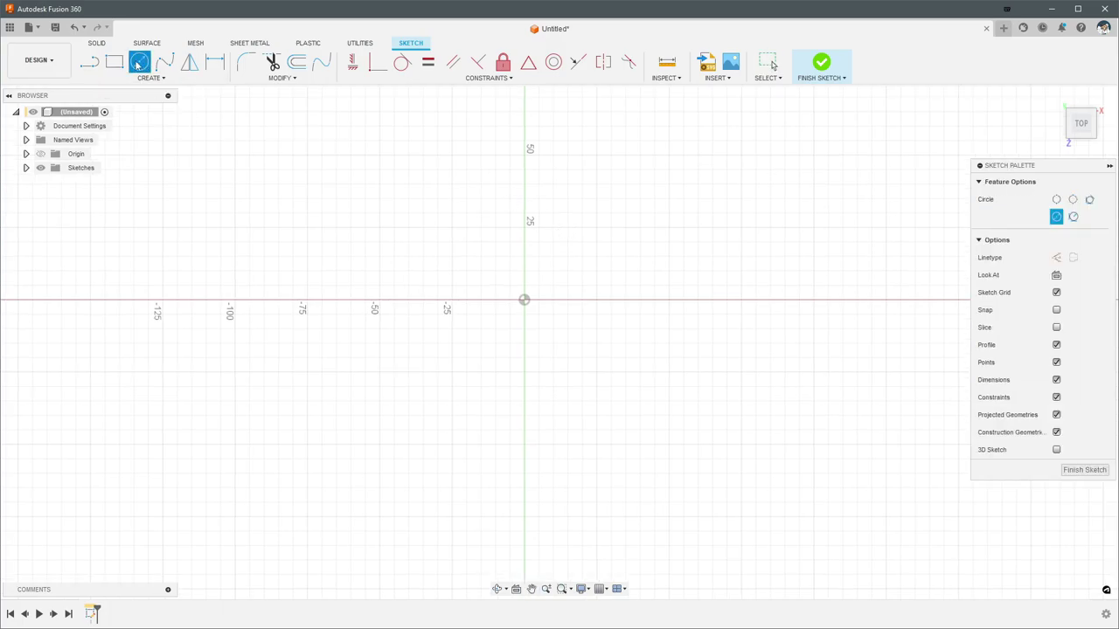
left_click(524, 300)
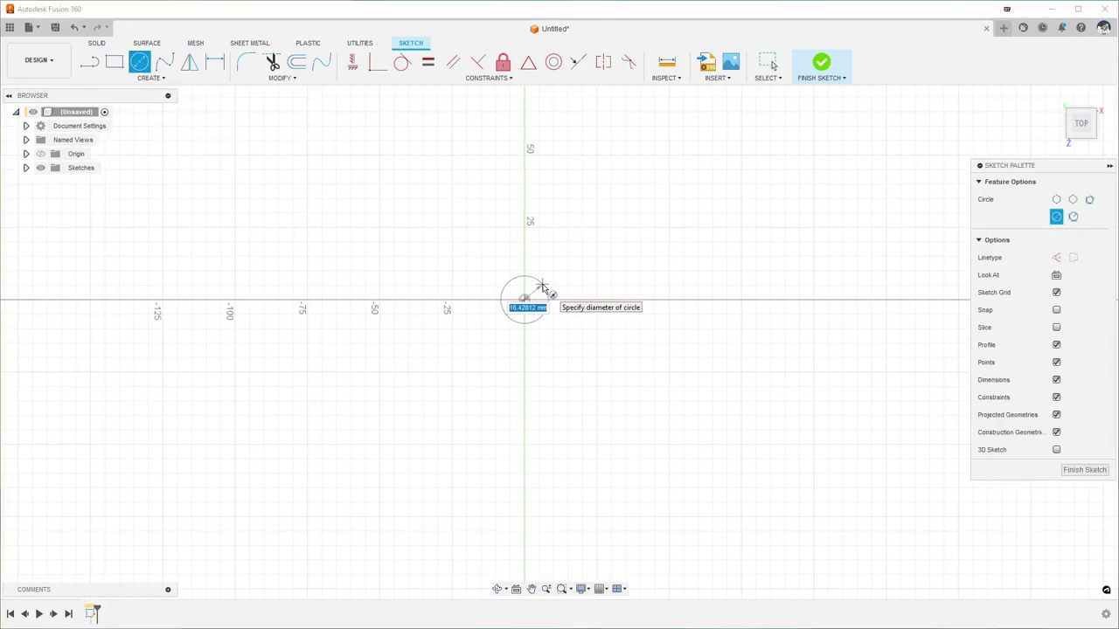
type("ho")
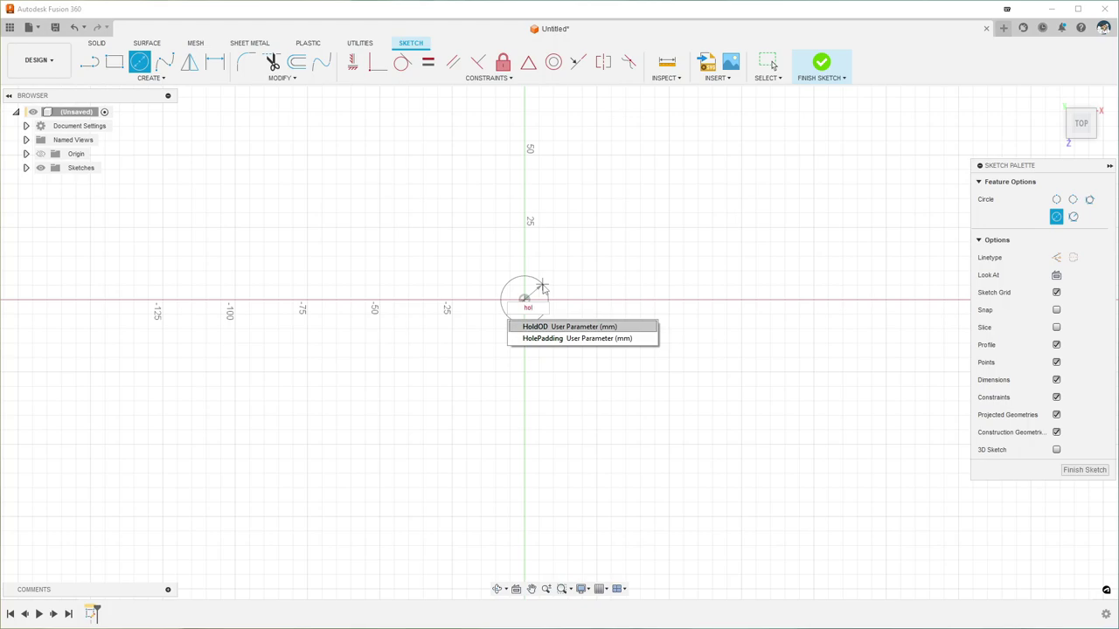
type("l")
key("Return")
key("Return")
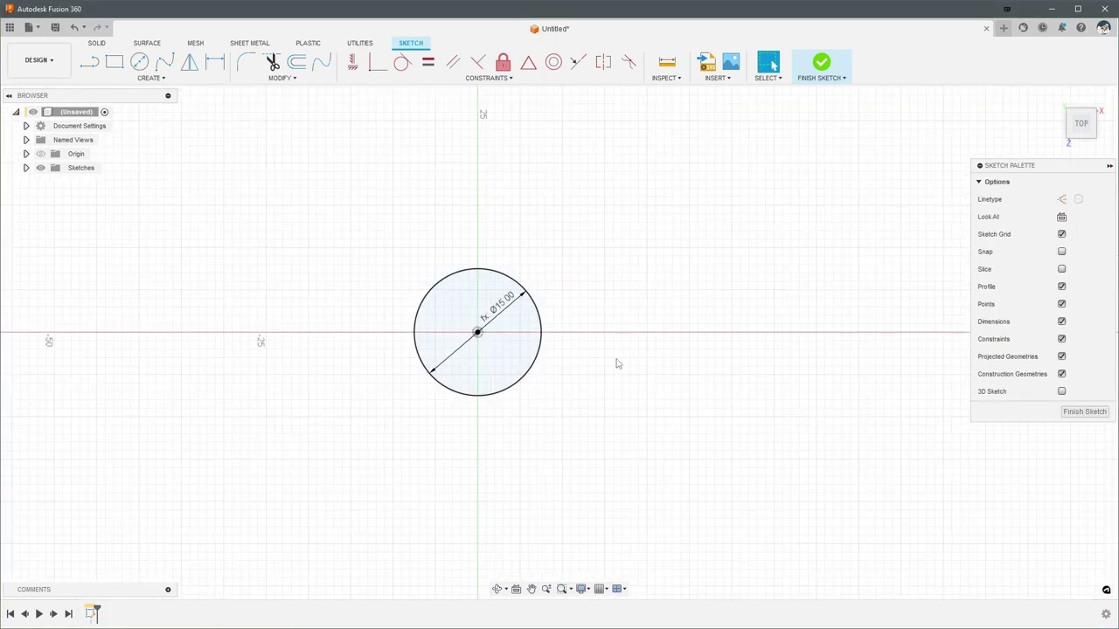
scroll(544, 314, "down", 1)
middle_click_drag(635, 346, 606, 312)
scroll(606, 314, "down", 1)
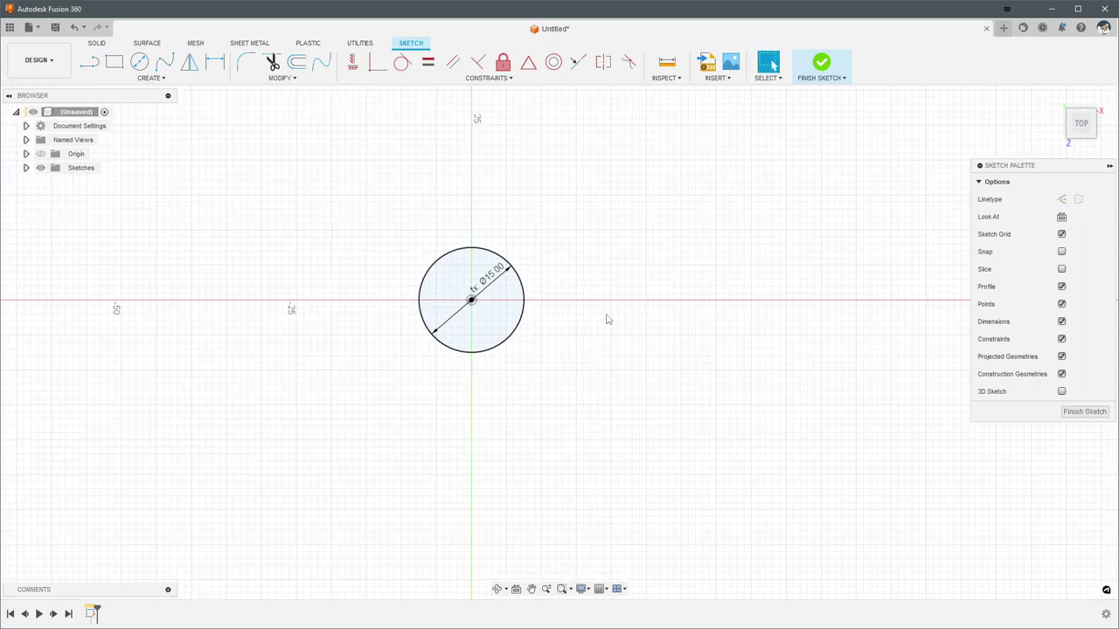
mouse_move(615, 356)
middle_mouse_down()
mouse_move(597, 380)
mouse_move(617, 387)
middle_mouse_up()
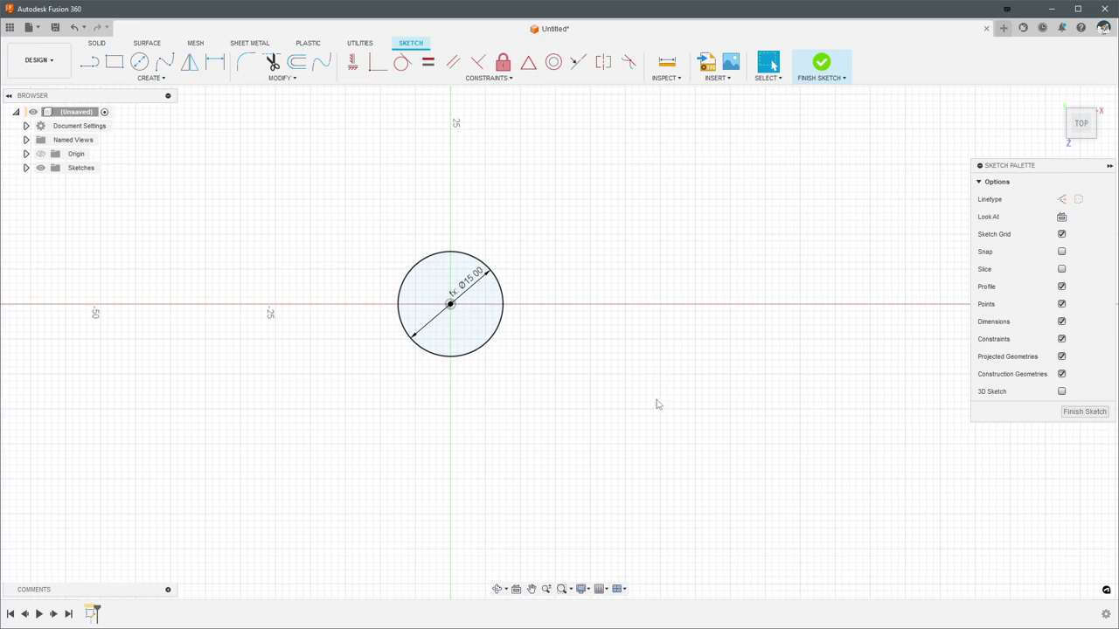
middle_click_drag(657, 404, 674, 417)
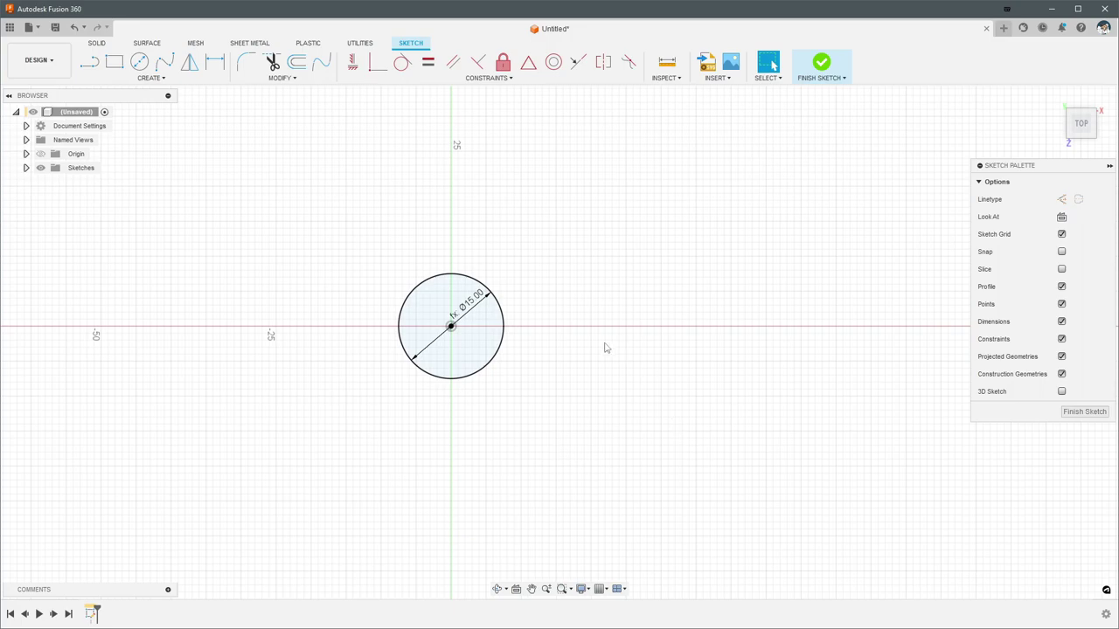
middle_click_drag(626, 324, 630, 352)
middle_click_drag(645, 313, 645, 285)
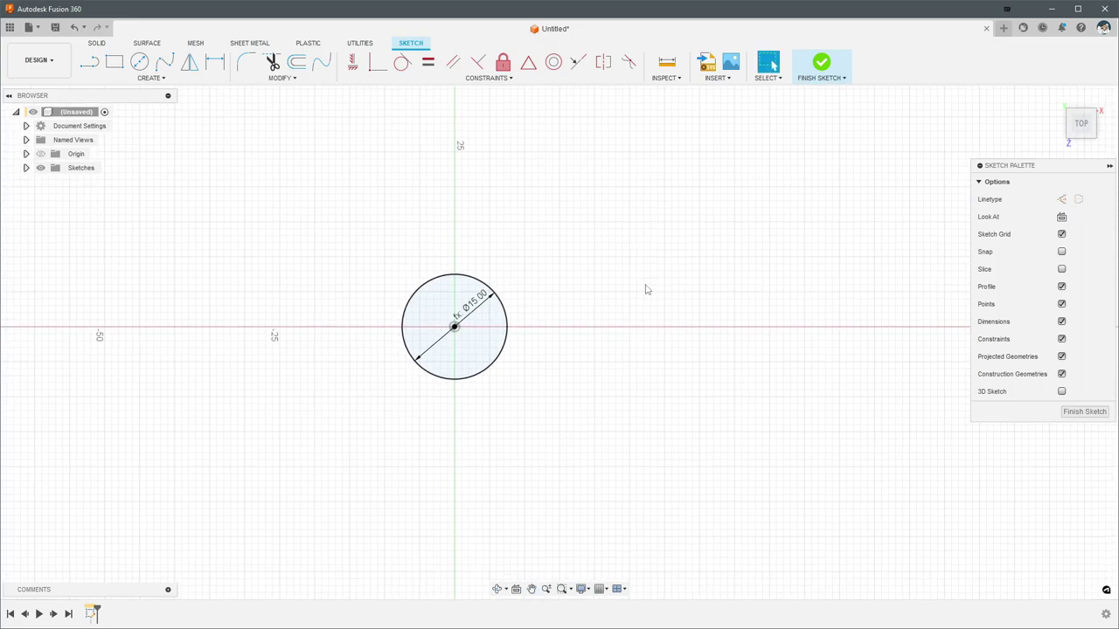
Convert the circle at the origin to construction geometry
left_click(509, 326)
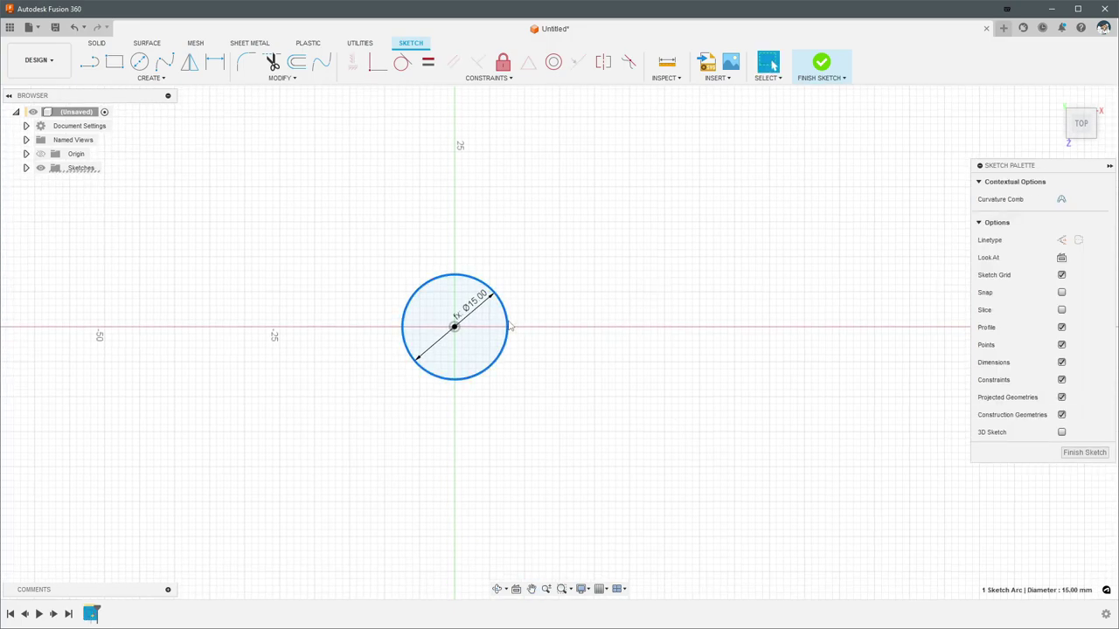
left_click(1062, 239)
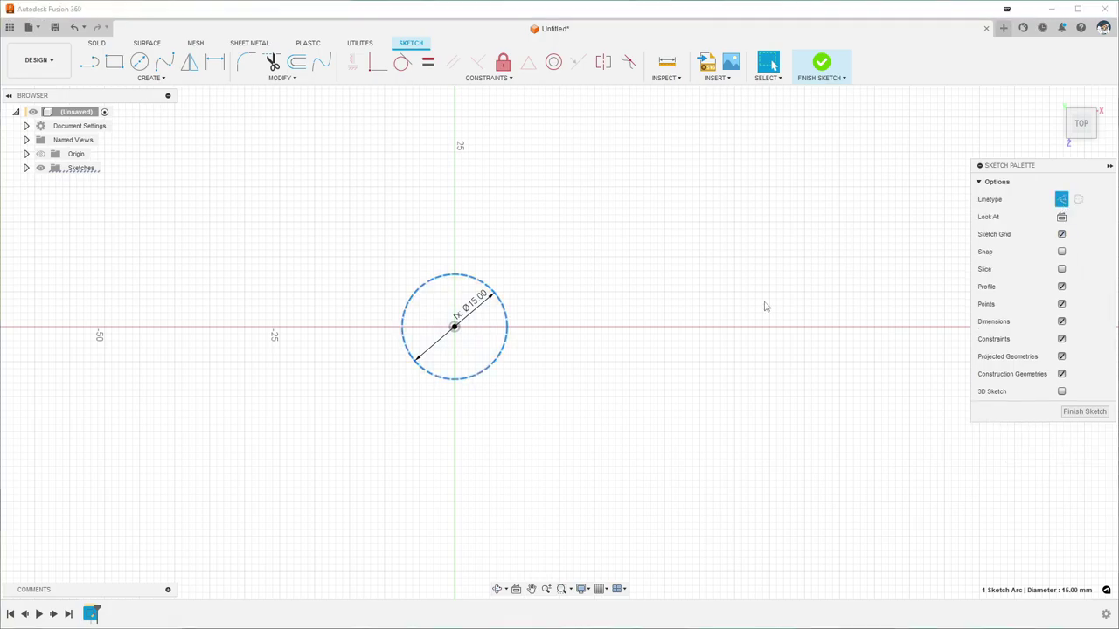
left_click(733, 321)
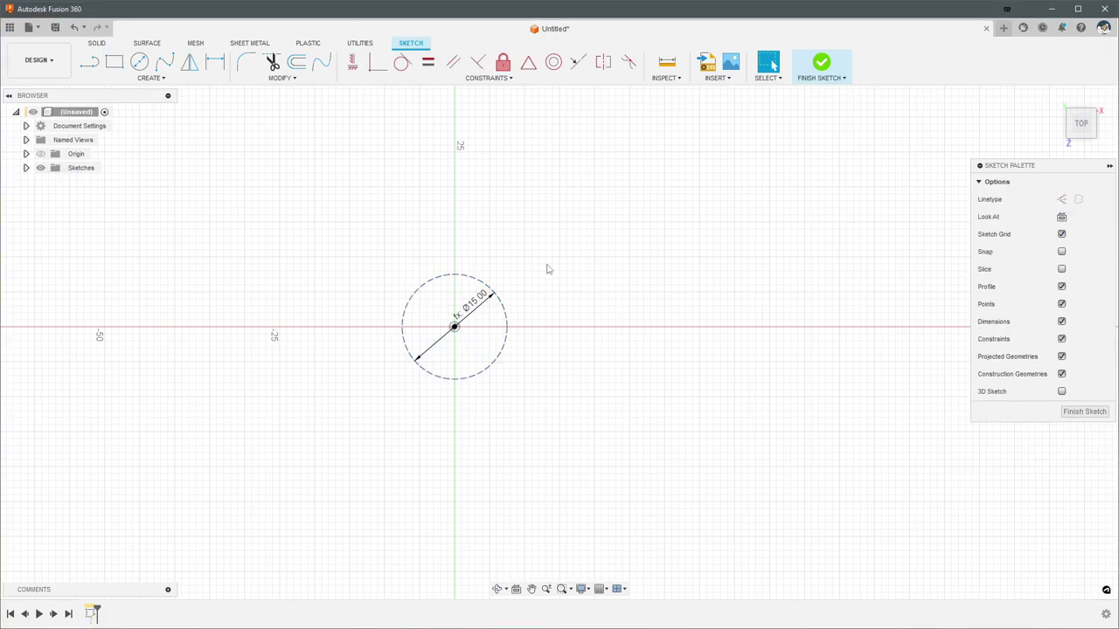
Enable the construction linetype and draw a second circle about 14.4 mm in diameter diagonally below the origin circle
middle_click_drag(564, 275, 554, 252)
middle_click_drag(633, 278, 624, 304)
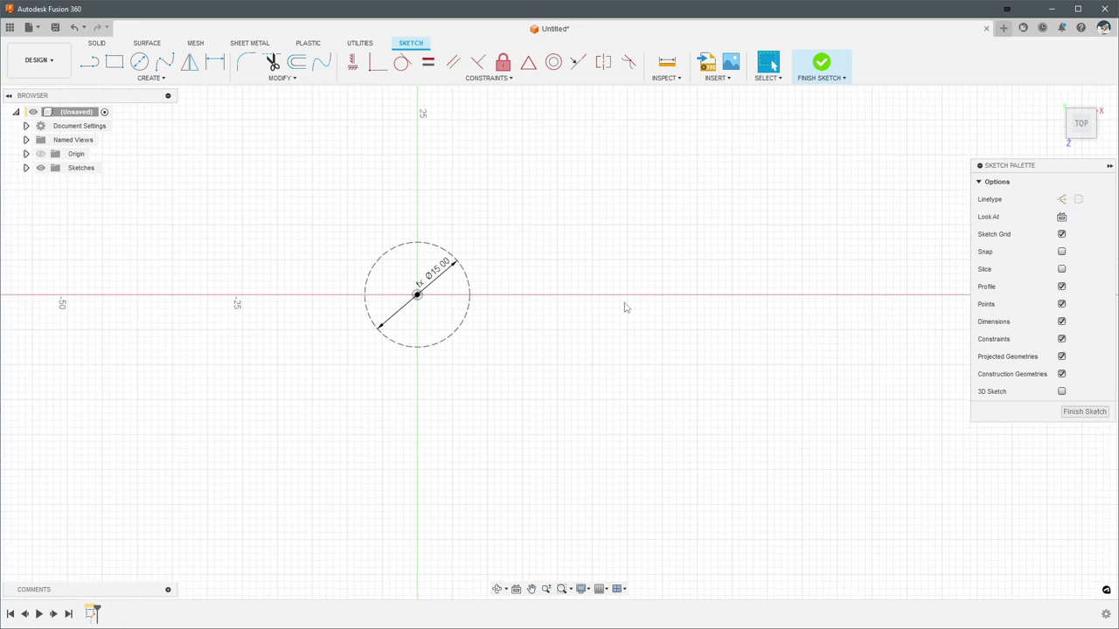
left_click(1063, 201)
mouse_move(481, 326)
middle_mouse_down()
mouse_move(452, 259)
mouse_move(475, 284)
middle_mouse_up()
key("c")
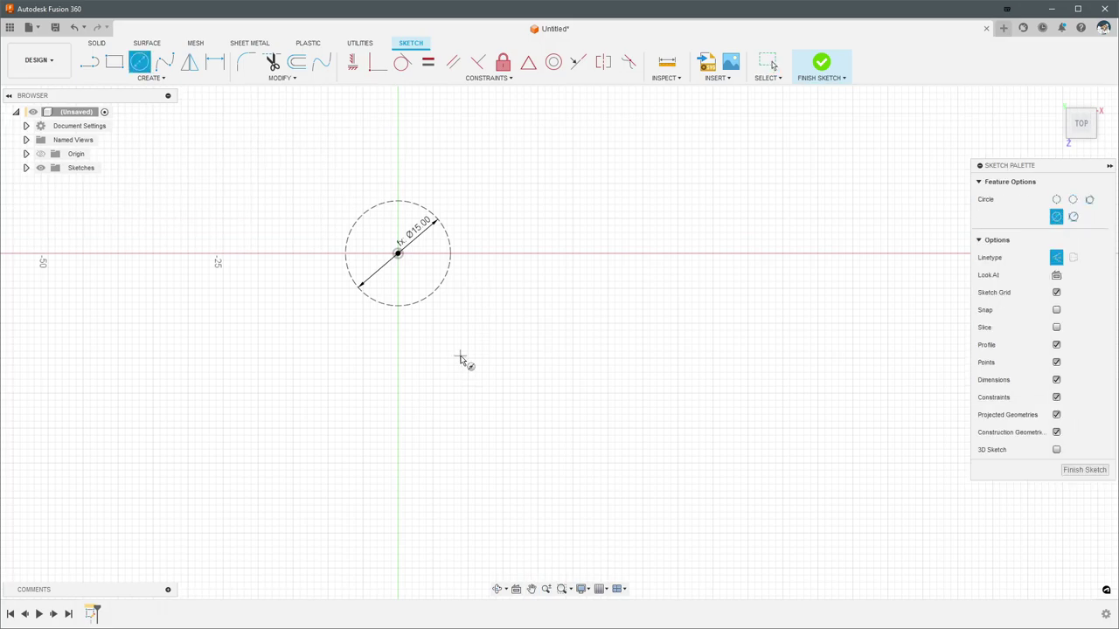
left_click(461, 360)
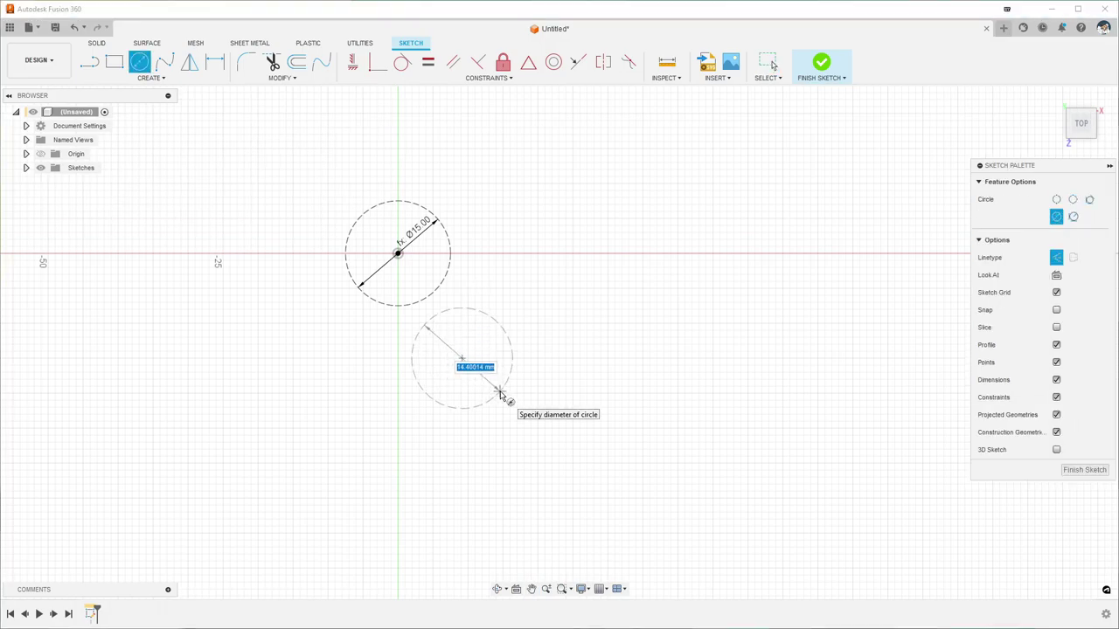
left_click(499, 390)
Dimension the lower circle's diameter and link it to the origin circle's diameter dimension
key("d")
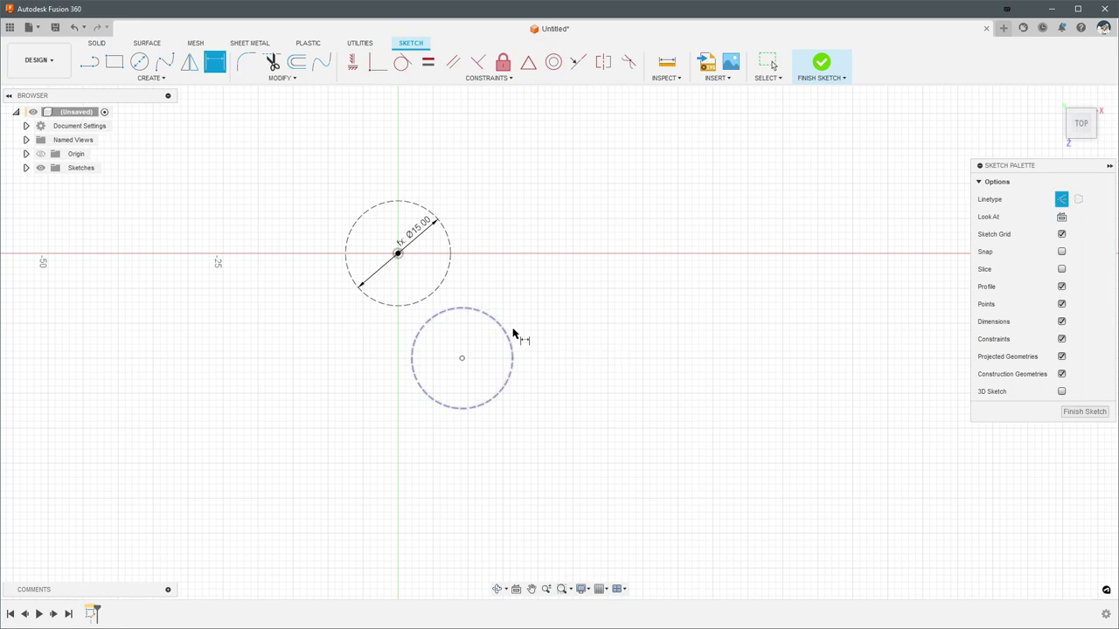
left_click(505, 325)
left_click(527, 322)
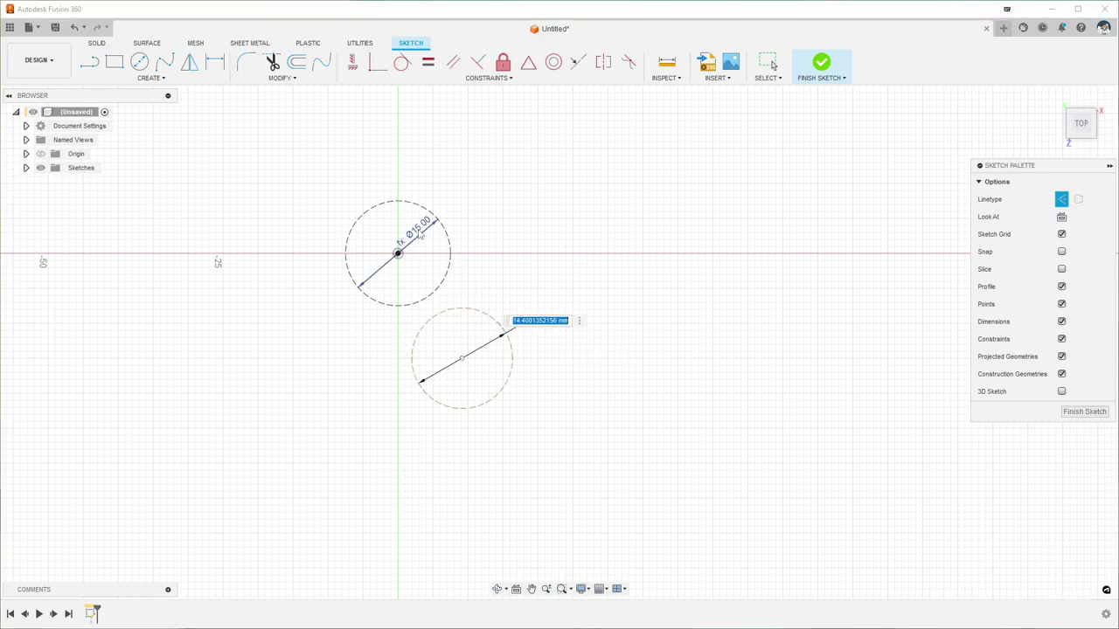
type("d4")
key("Return")
key("Escape")
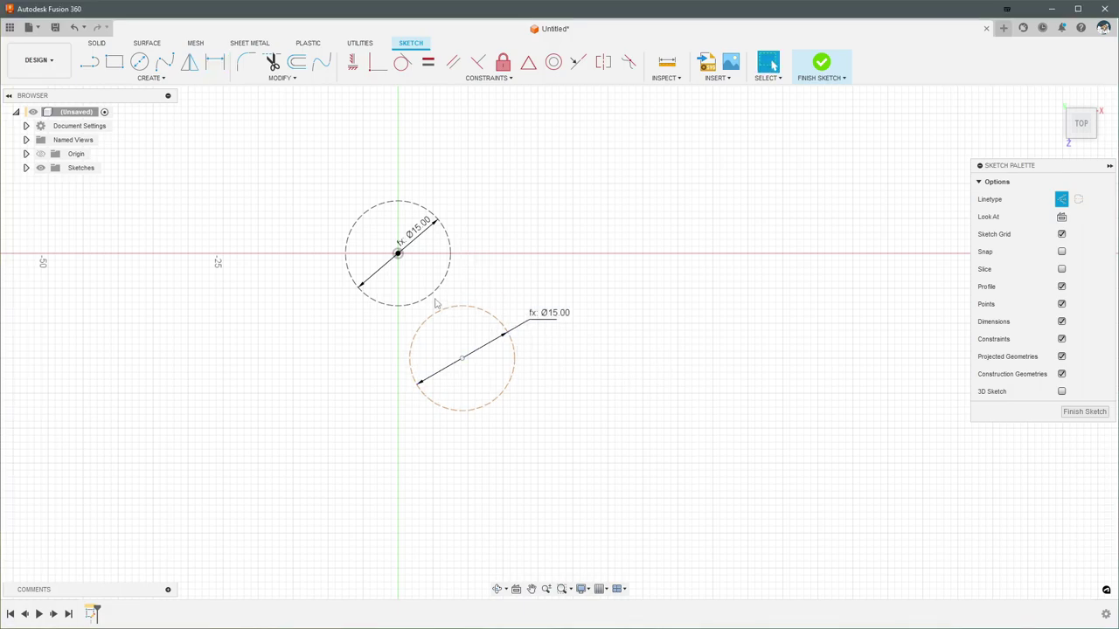
Start a rectangular sketch pattern of the origin circle along the horizontal axis, using the Spacing distribution
middle_click_drag(572, 217, 562, 236)
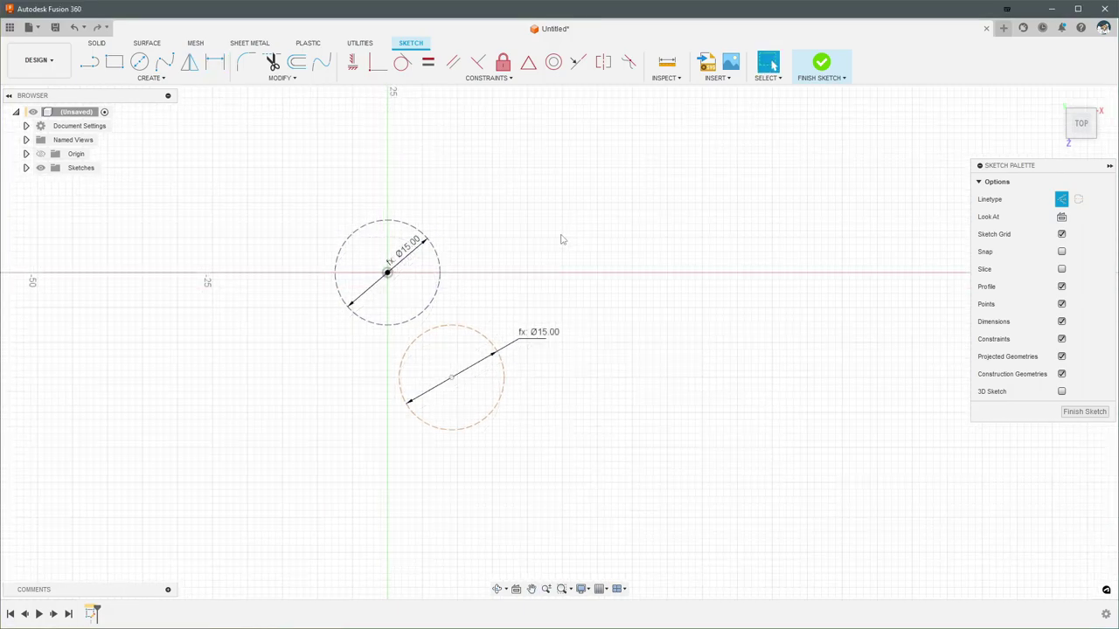
type("srec")
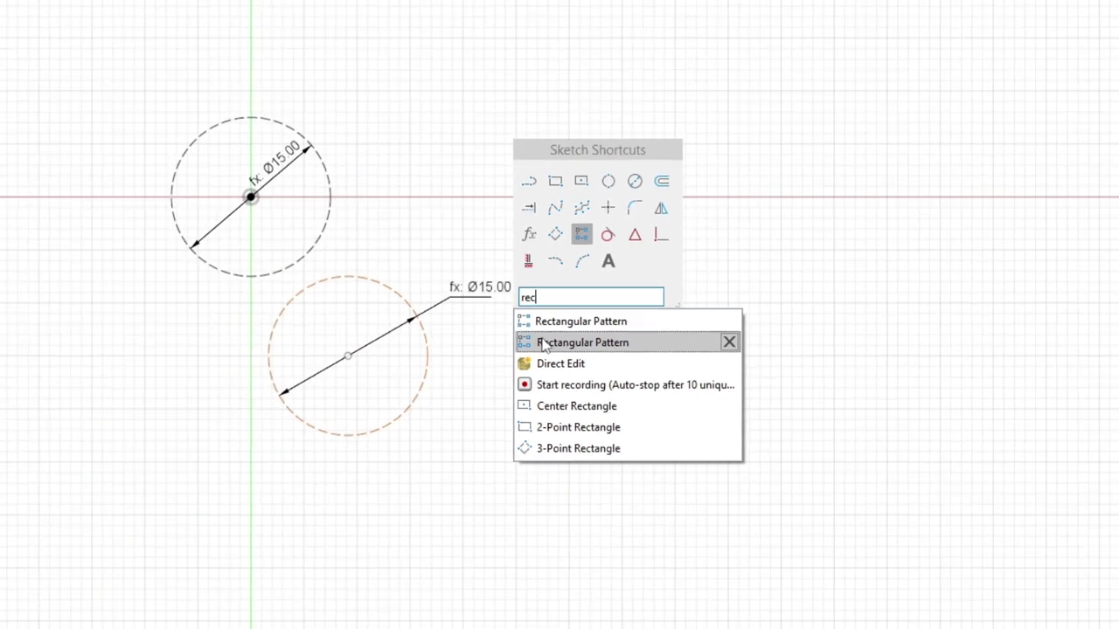
left_click(544, 346)
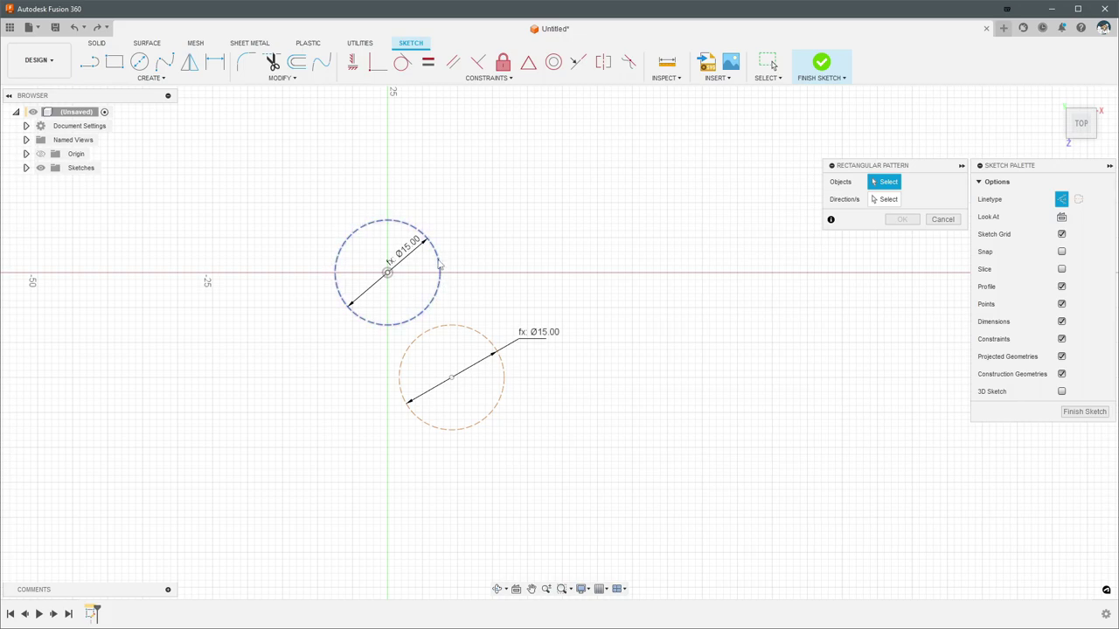
left_click(439, 266)
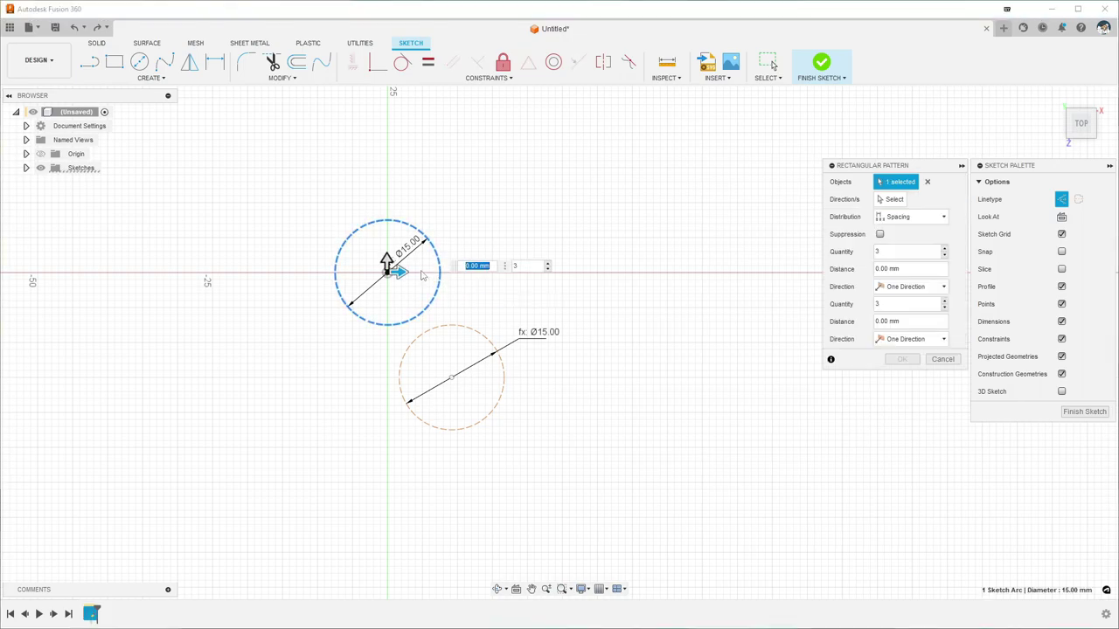
left_click(896, 217)
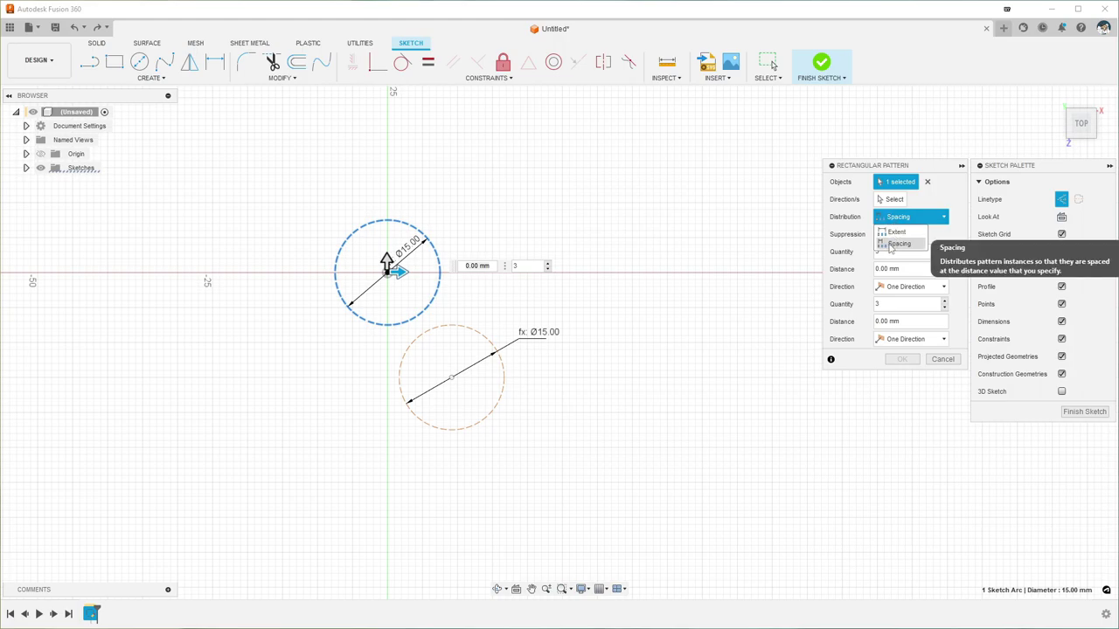
left_click(892, 245)
left_click_drag(398, 272, 503, 272)
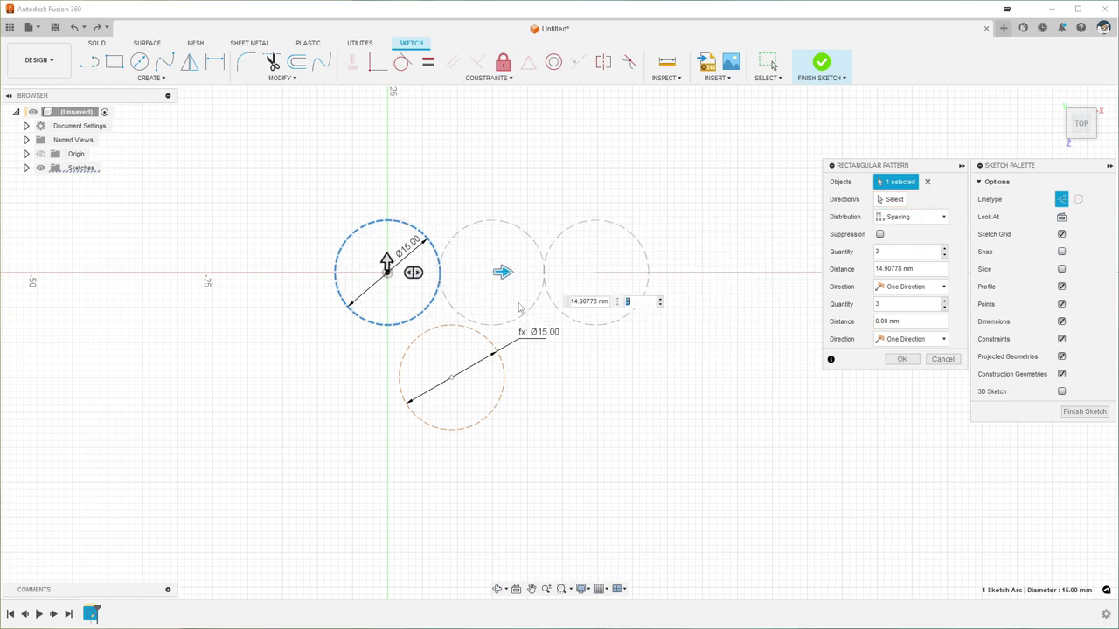
Set the pattern distance to HoldOD + HolePadding and its horizontal quantity to RowCount, and finish the pattern
left_click(596, 301)
type("hol")
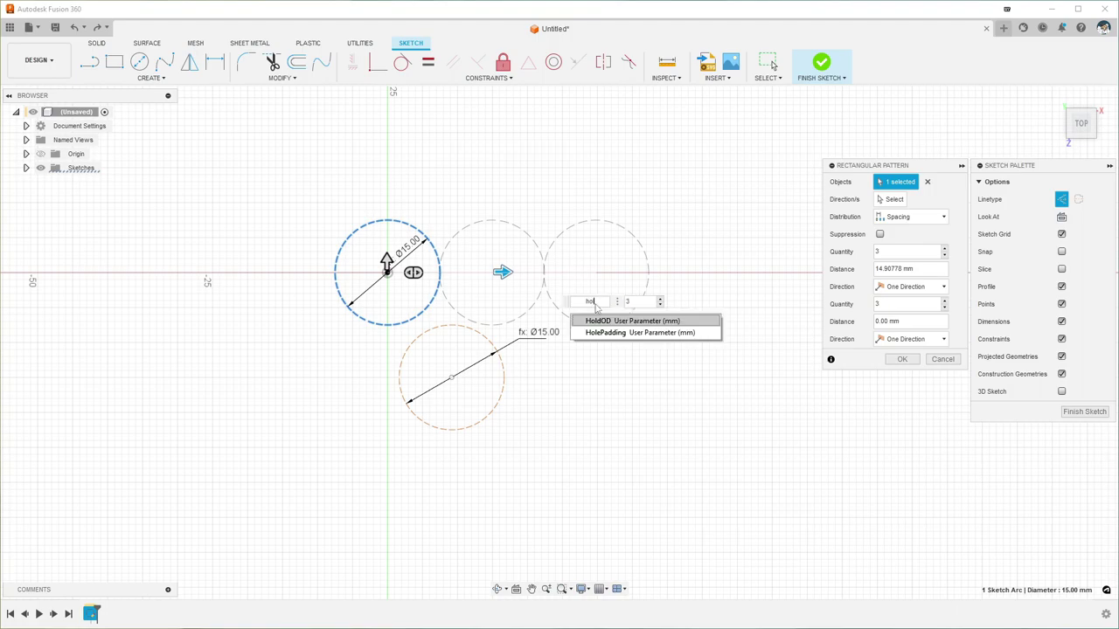
key("Return")
type("+ho")
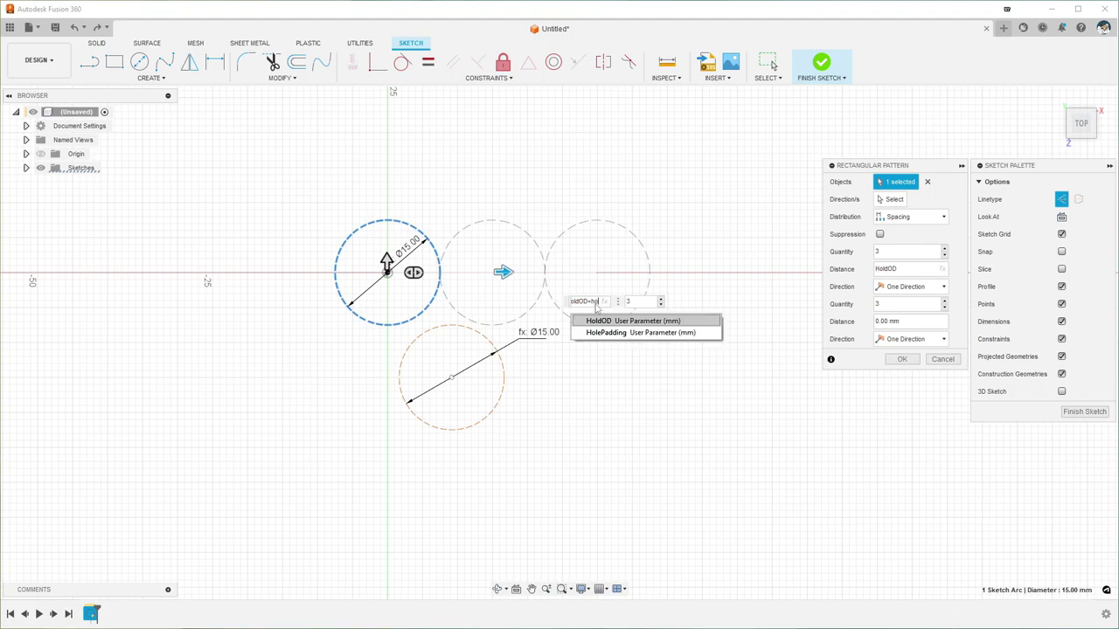
key("Down")
key("Return")
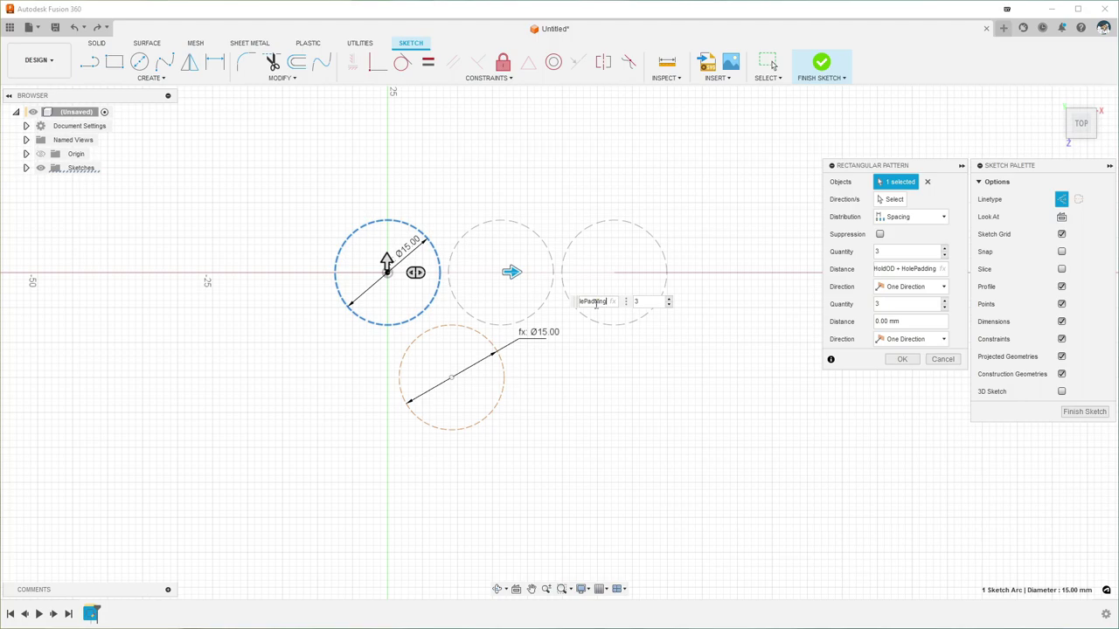
type("RowCount")
key("Return")
key("Return")
Set the RowCount user parameter to 5 to test the patterned row of circles
scroll(561, 197, "up", 2)
middle_click_drag(561, 197, 560, 186)
scroll(561, 186, "down", 4)
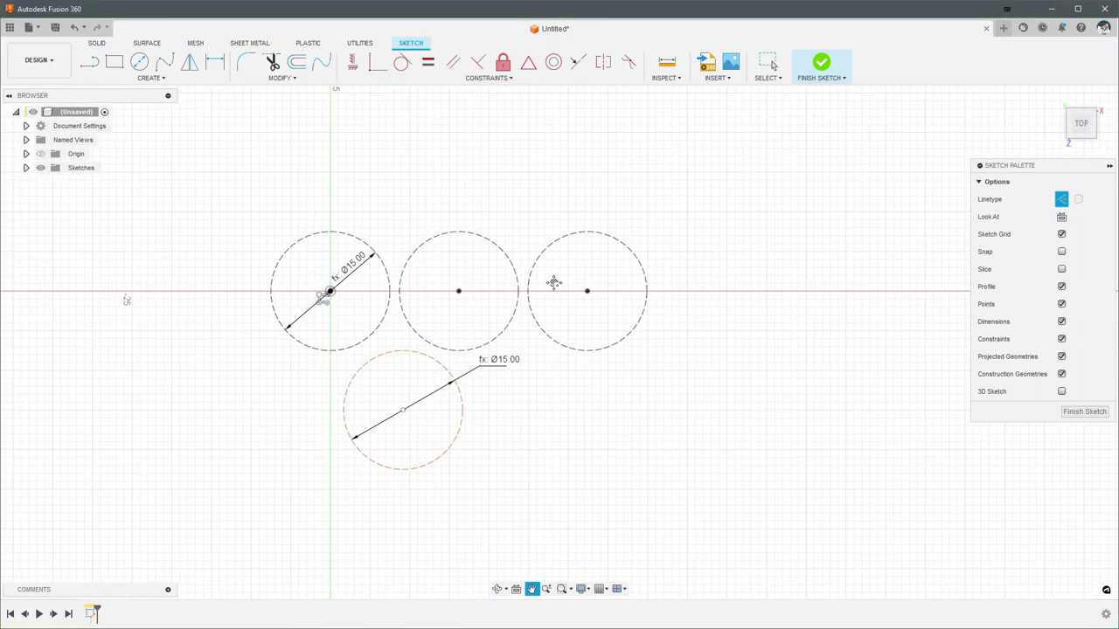
key("s")
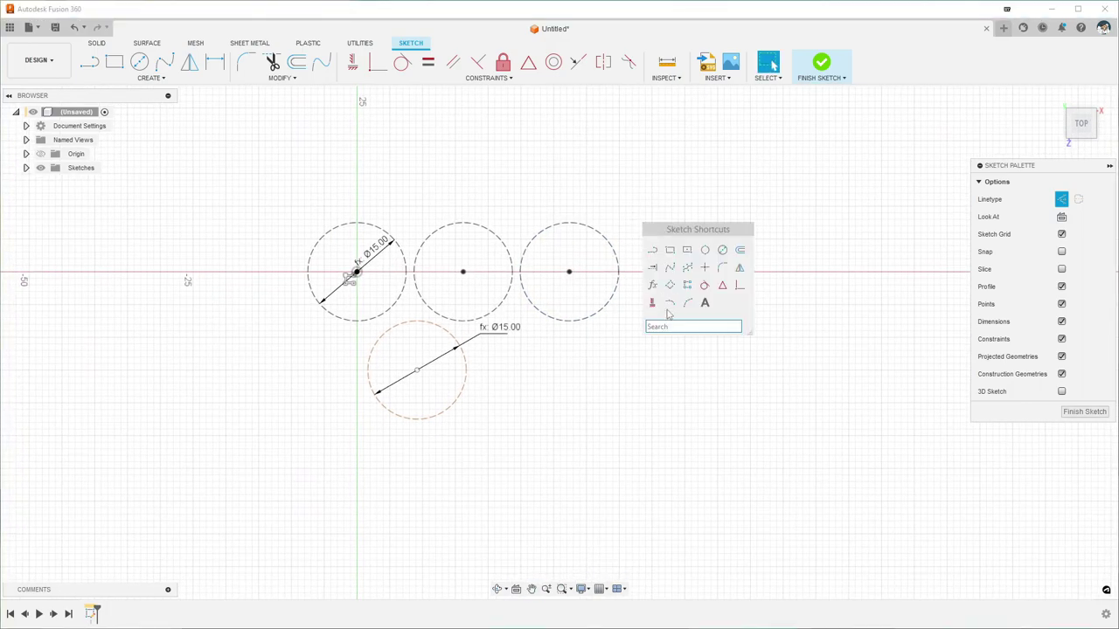
left_click(652, 285)
left_click_drag(577, 179, 575, 388)
left_click(469, 505)
type("5")
key("Return")
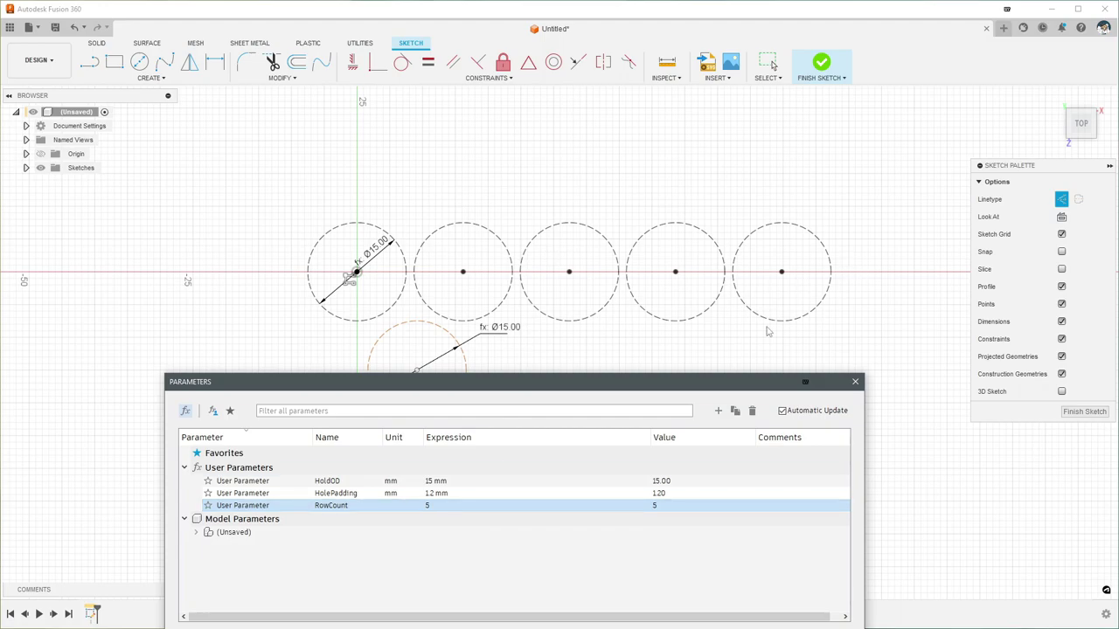
Set the RowCount user parameter back to 3 and finish editing the parameters
left_click(427, 505)
type("3")
key("Return")
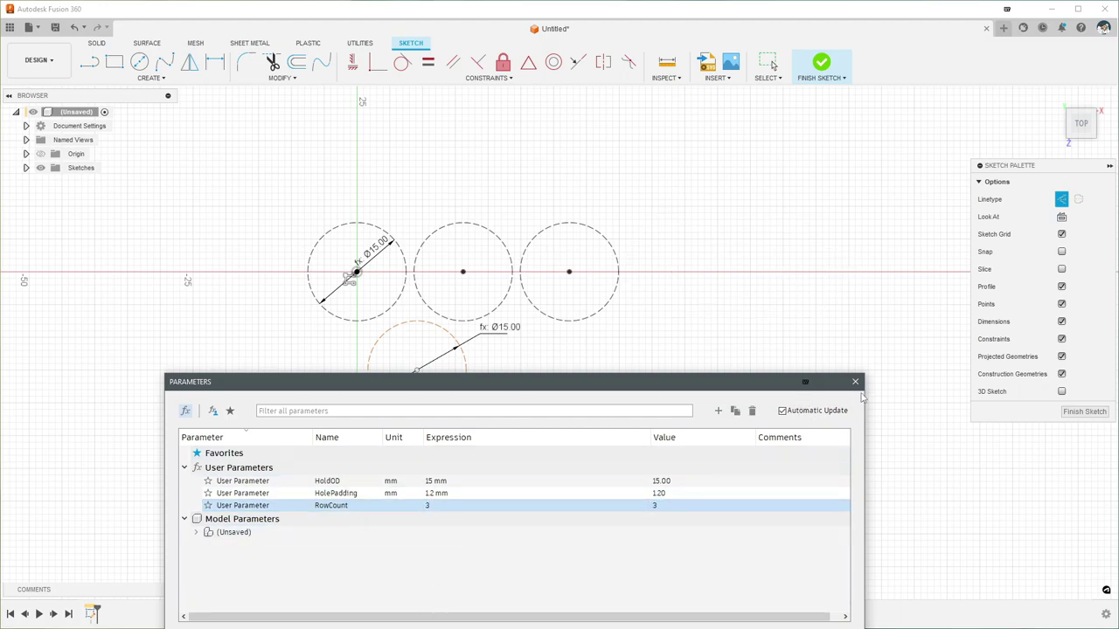
left_click(853, 386)
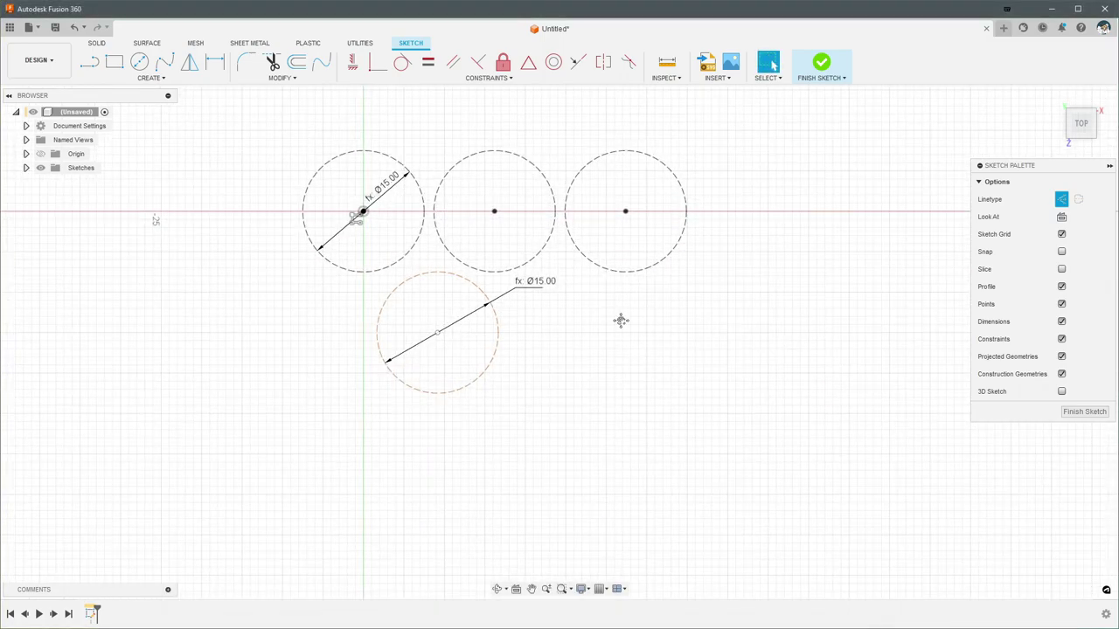
Reposition the loose lower circle slightly beneath the first two circles of the row
middle_click_drag(622, 321, 689, 376)
scroll(499, 334, "up", 1)
left_click_drag(505, 326, 489, 335)
left_click(382, 354)
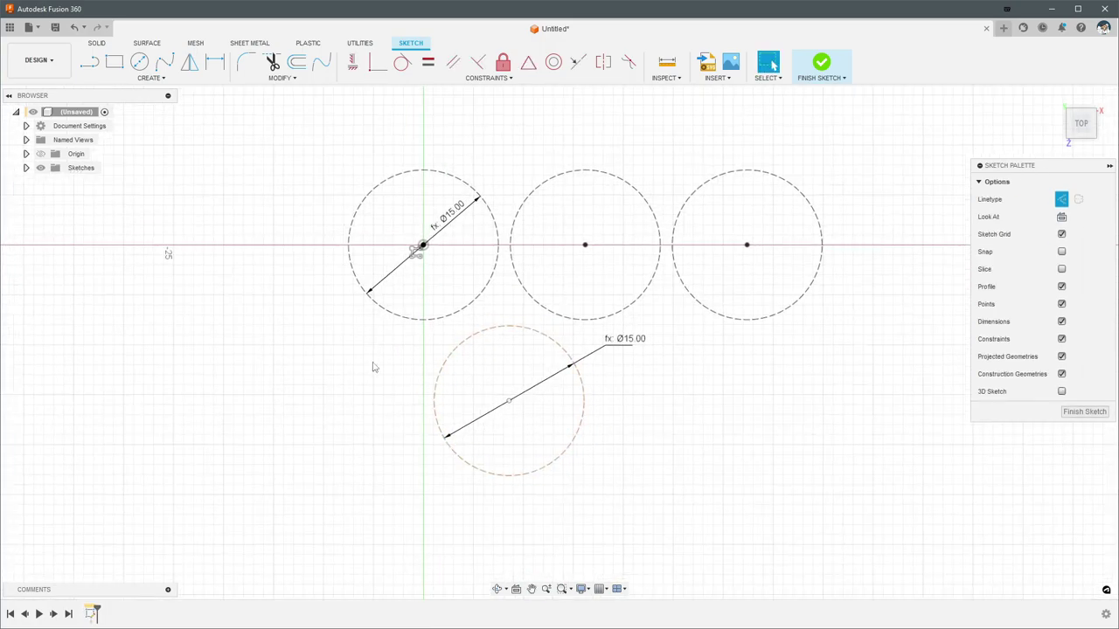
scroll(374, 362, "up", 2)
middle_click_drag(374, 357, 324, 361)
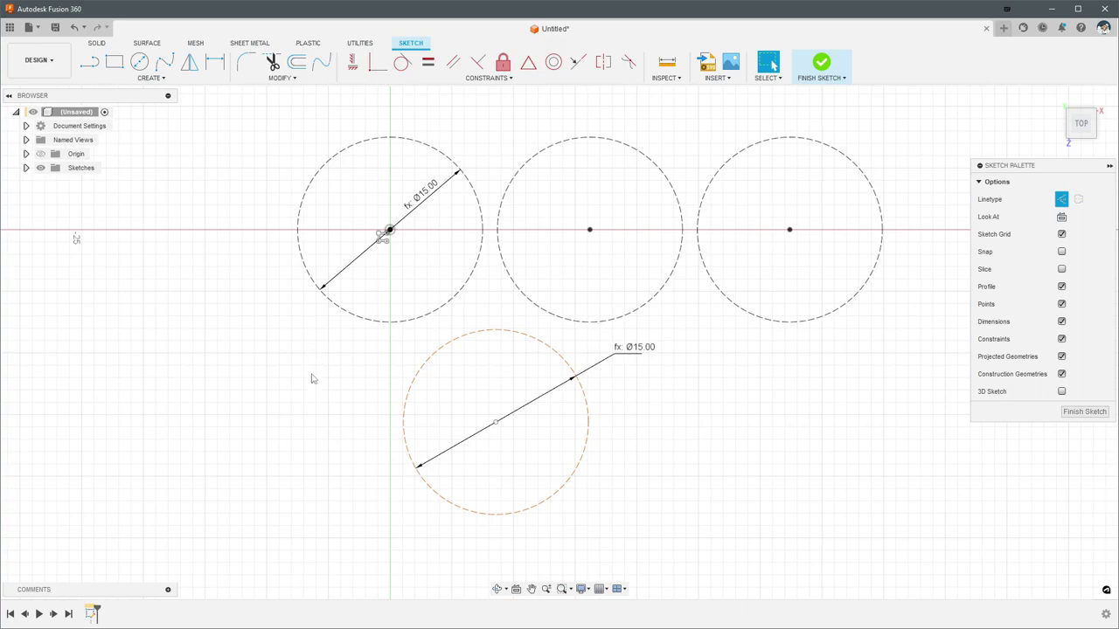
Dimension the gap between the origin circle and the lower circle using tangent picks, and set it to HolePadding
key("d")
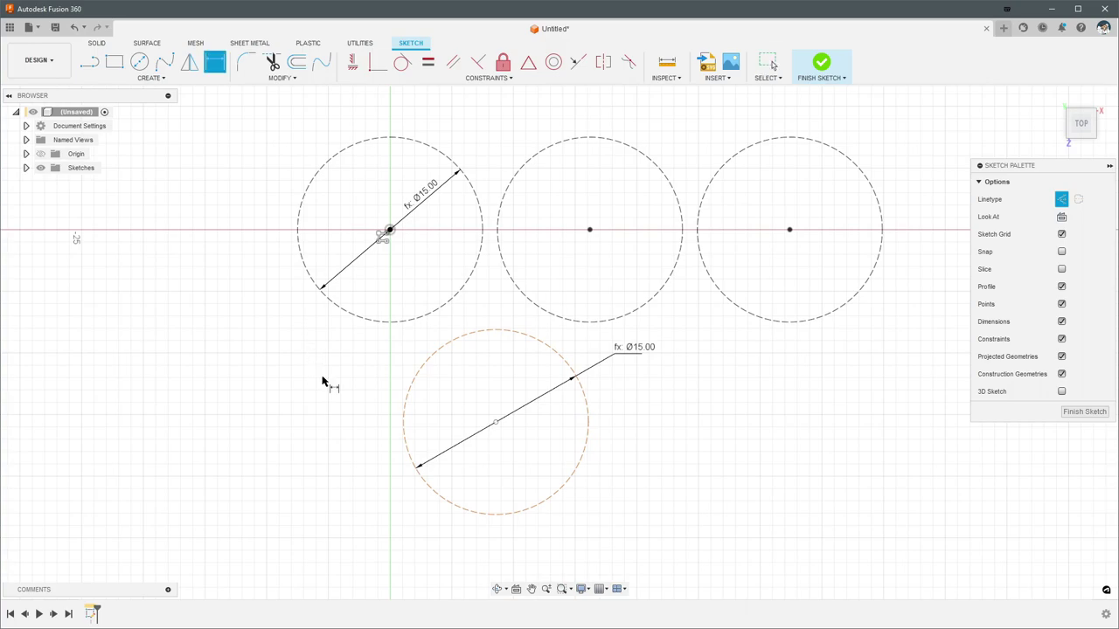
right_click(436, 317)
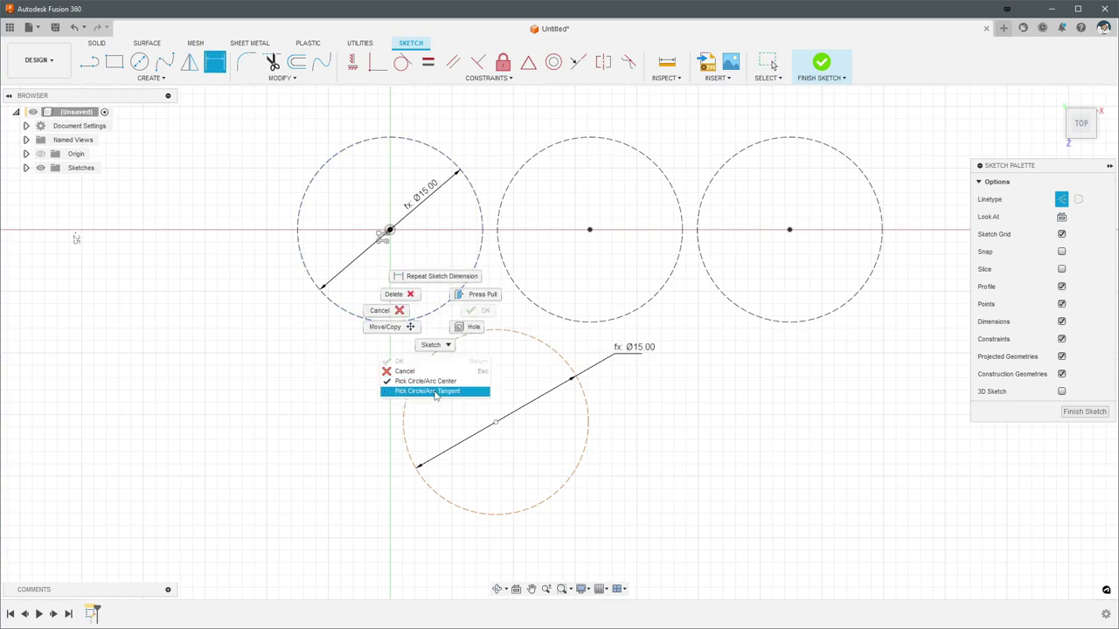
left_click(436, 392)
left_click(439, 316)
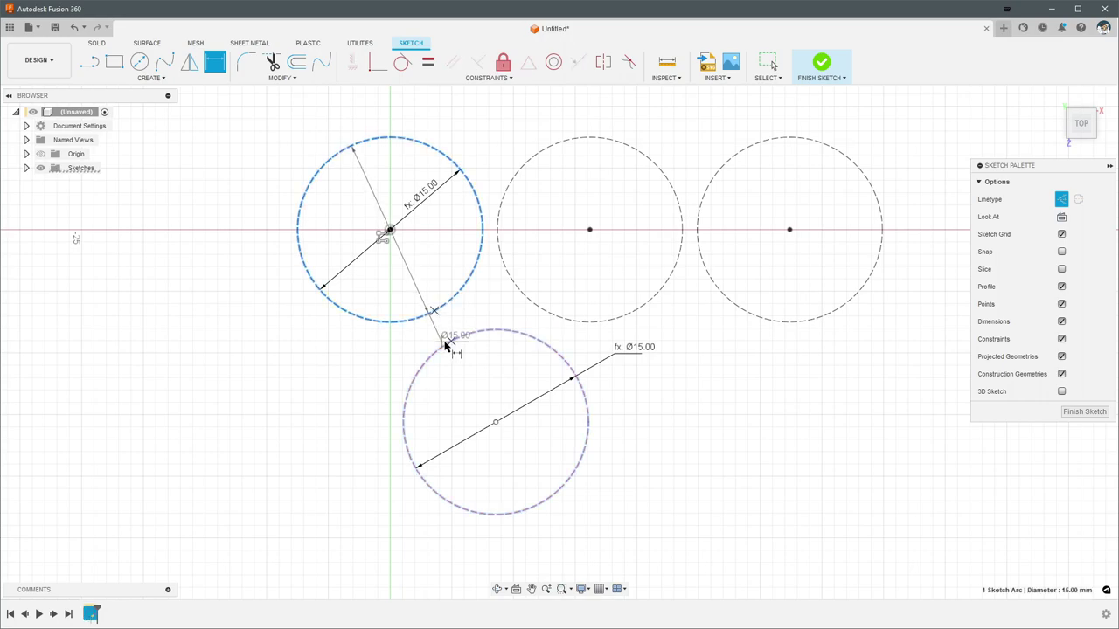
left_click(446, 346)
left_click(387, 362)
type("pa")
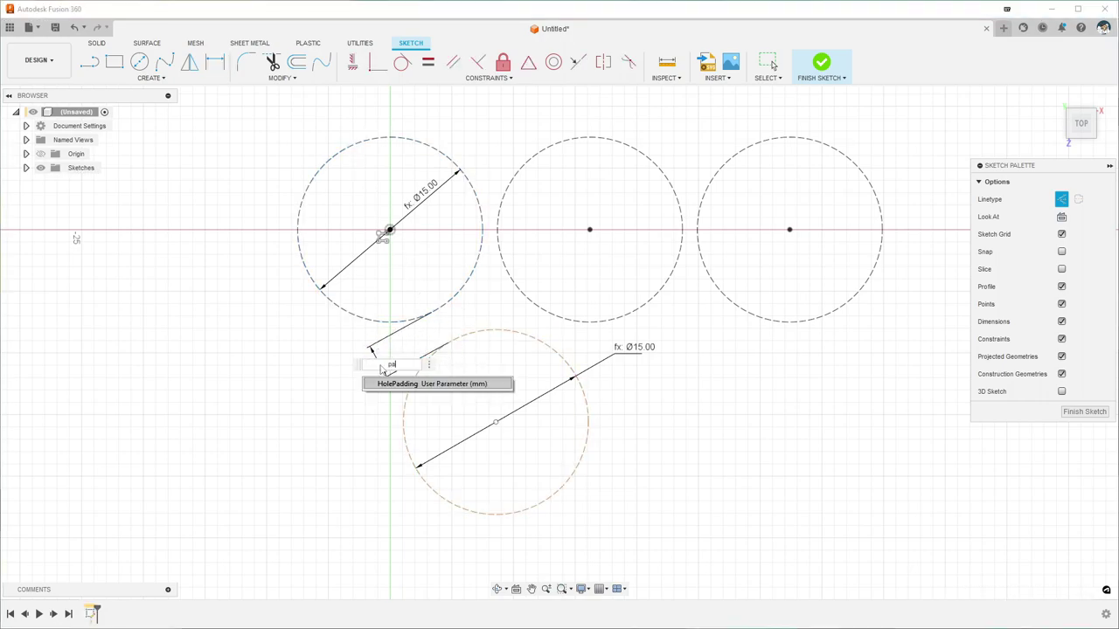
type("d")
key("Return")
key("Return")
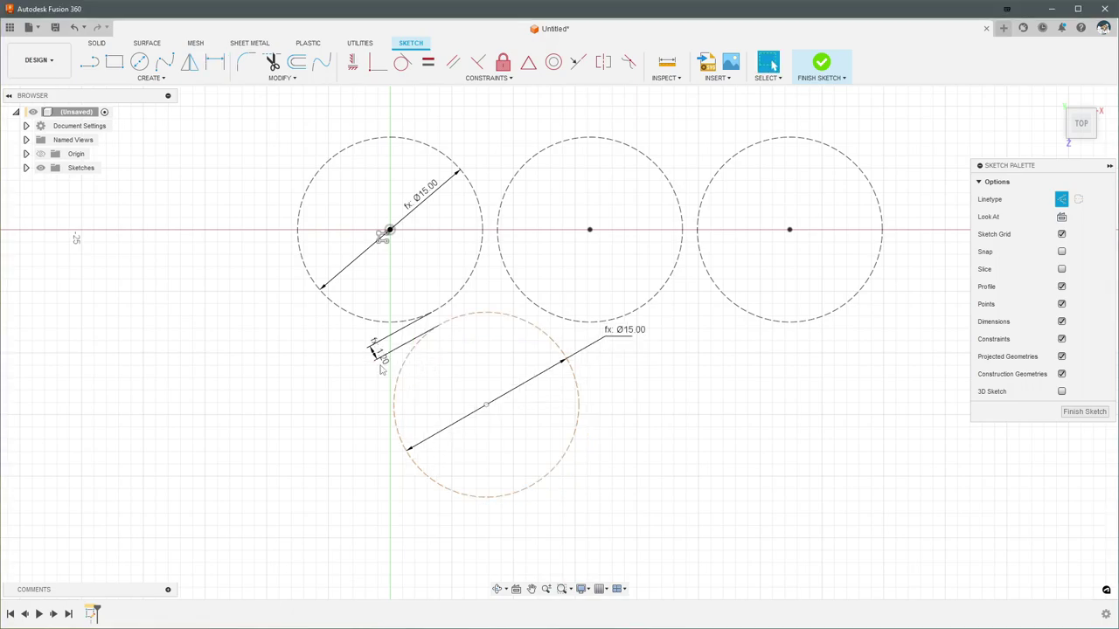
Dimension the tangent gap between the lower circle and the row's middle circle, linking it to the existing padding gap dimension
mouse_move(465, 327)
left_mouse_down()
mouse_move(425, 365)
mouse_move(490, 334)
mouse_move(253, 254)
mouse_move(247, 316)
mouse_move(235, 215)
mouse_move(320, 385)
mouse_move(642, 391)
left_mouse_up()
left_click(628, 398)
key("d")
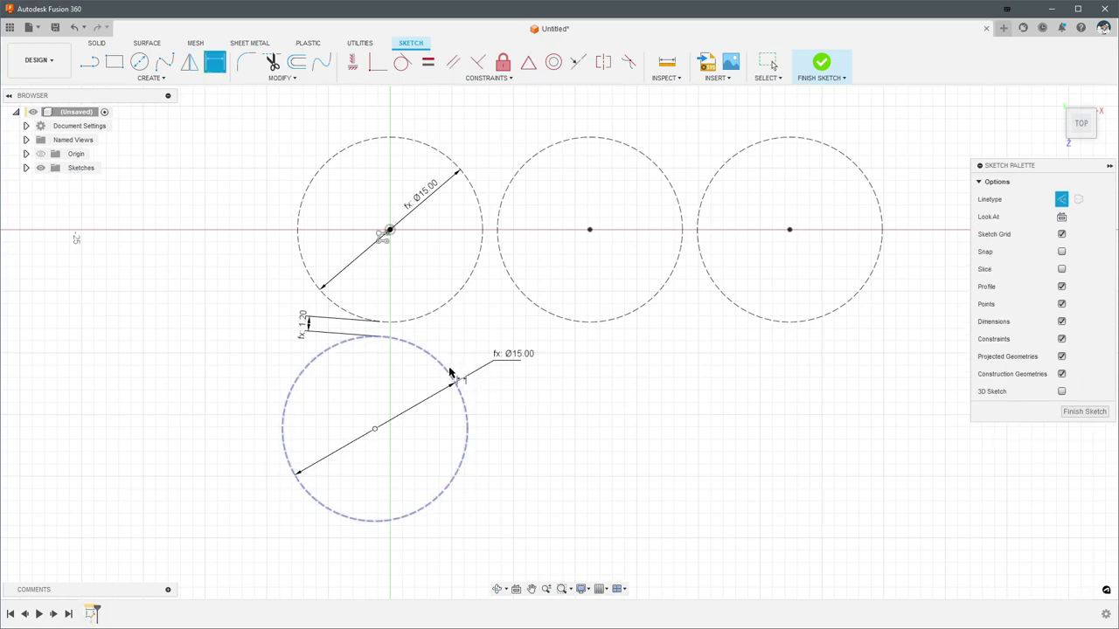
right_click(450, 375)
left_click(431, 448)
left_click(450, 375)
left_click(529, 306)
left_click(539, 359)
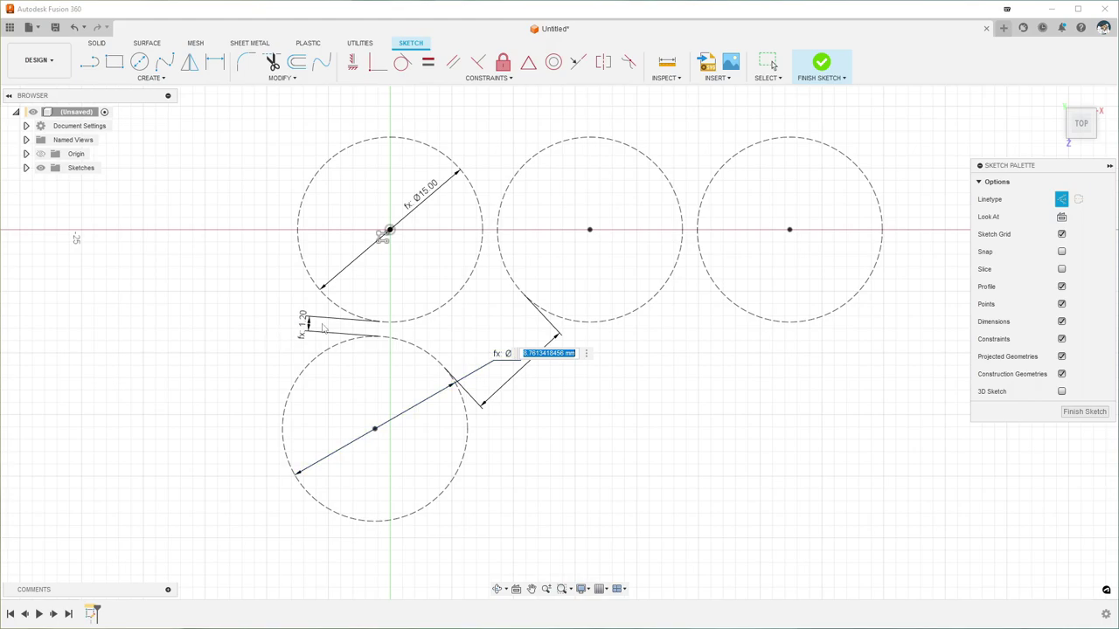
type("1.2")
key("Return")
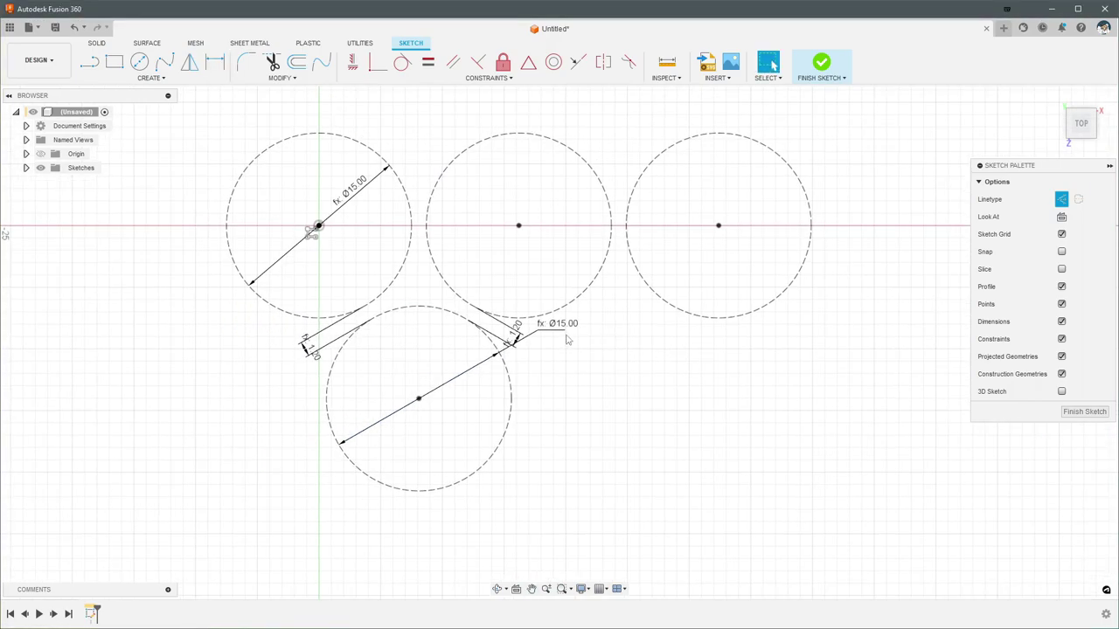
Expand the Sketches folder and check whether Sketch1 is fully constrained
left_click(25, 168)
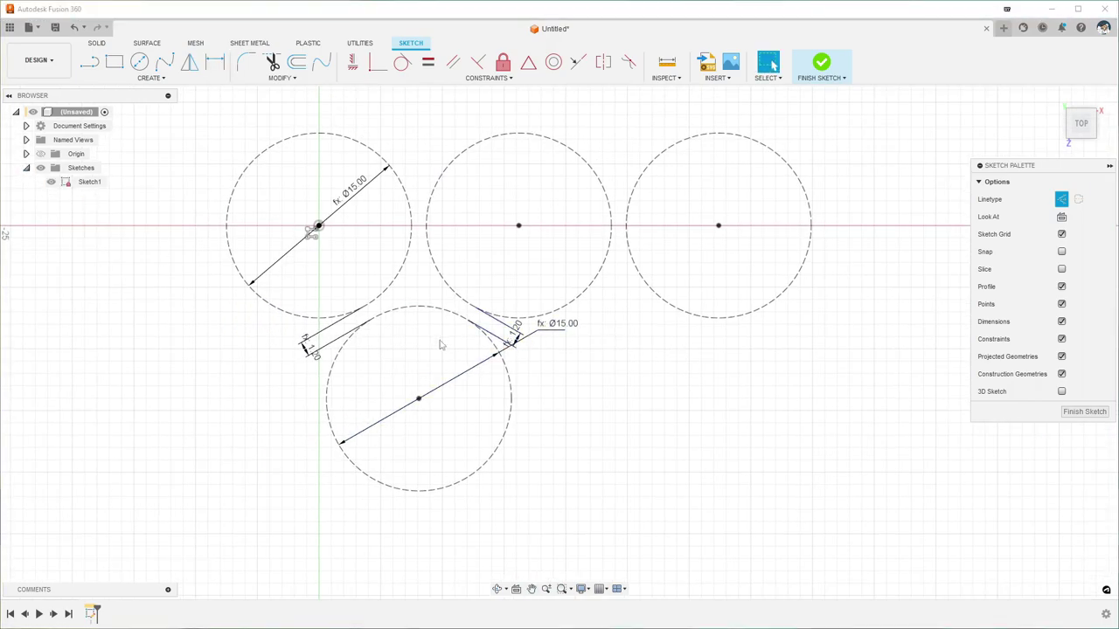
left_click(413, 311)
left_click(675, 381)
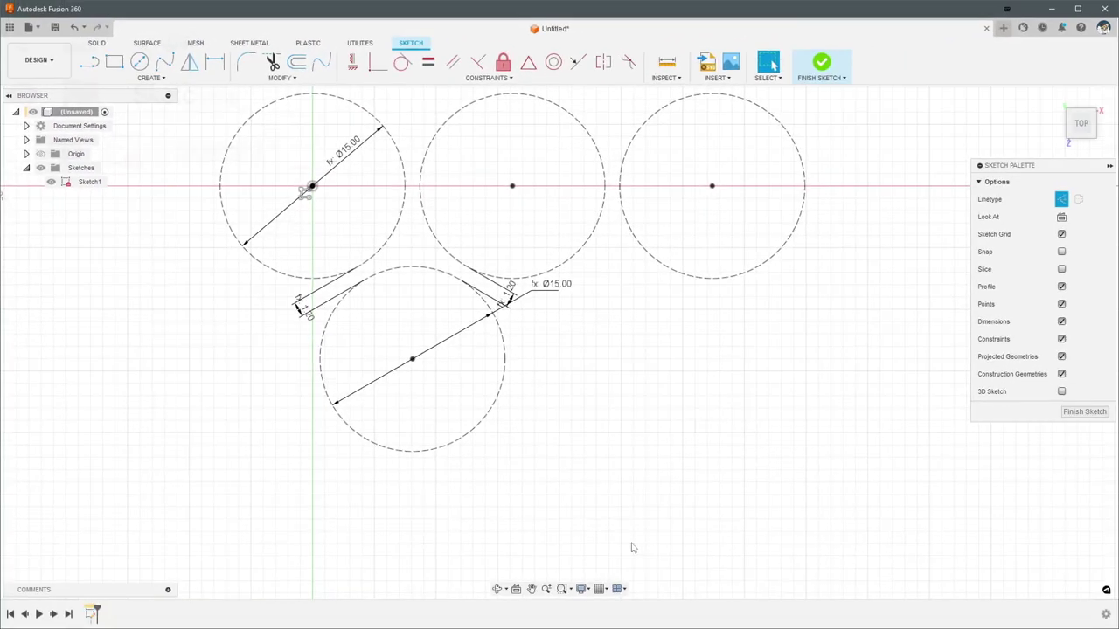
Draw a loose test construction circle beside the lower circle, move it freely and check Sketch1's constraint status
key("c")
left_click(618, 355)
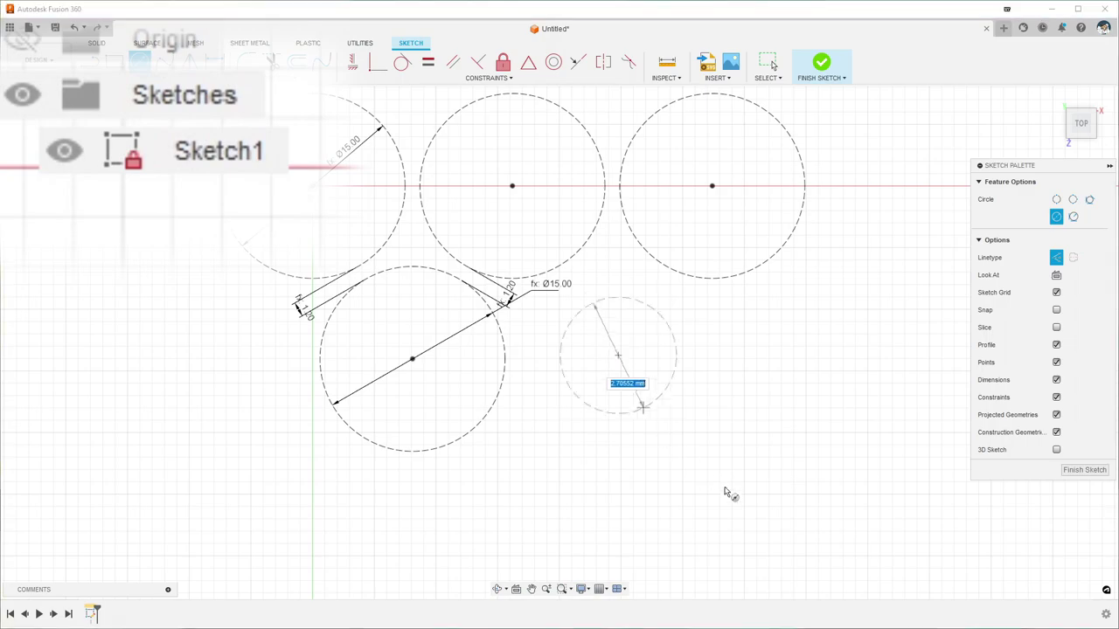
left_click(728, 457)
key("Escape")
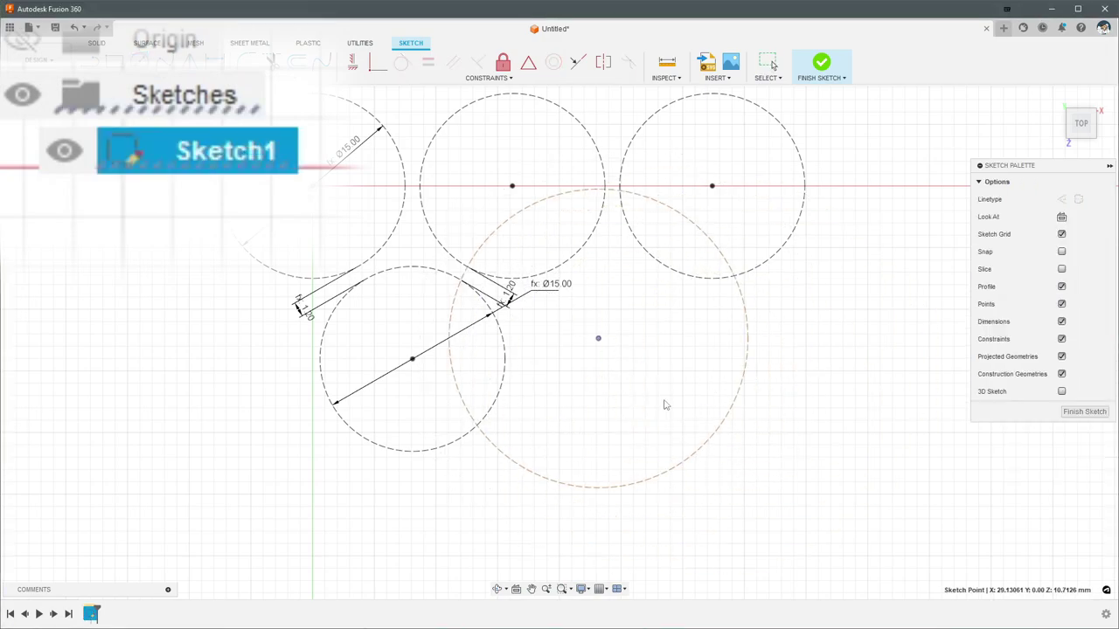
mouse_move(618, 355)
left_mouse_down()
mouse_move(667, 370)
mouse_move(658, 372)
left_mouse_up()
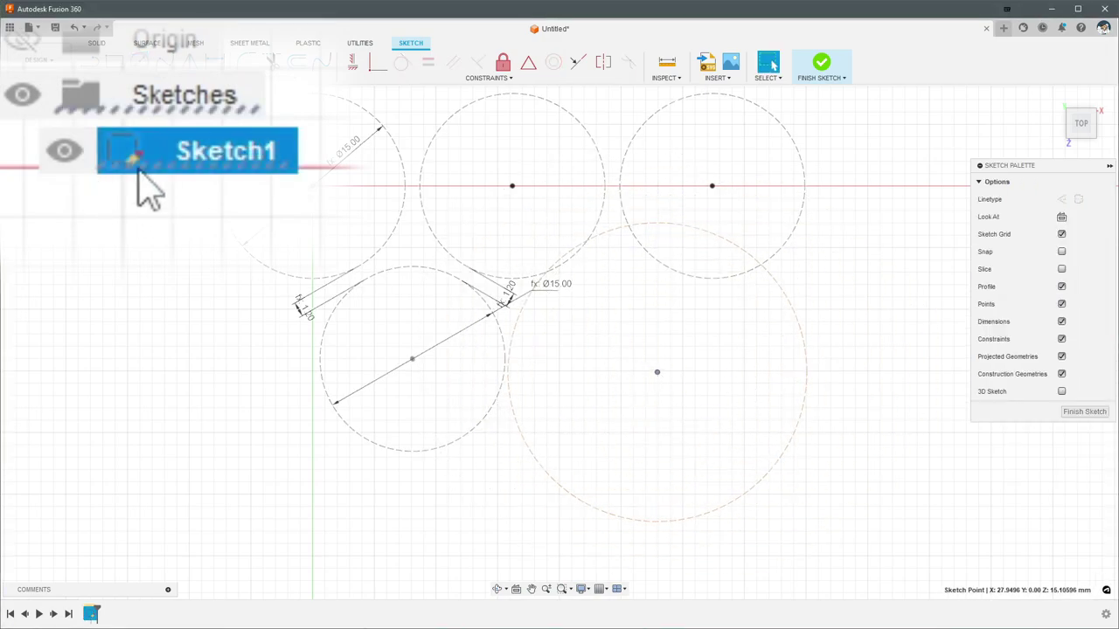
left_click(129, 244)
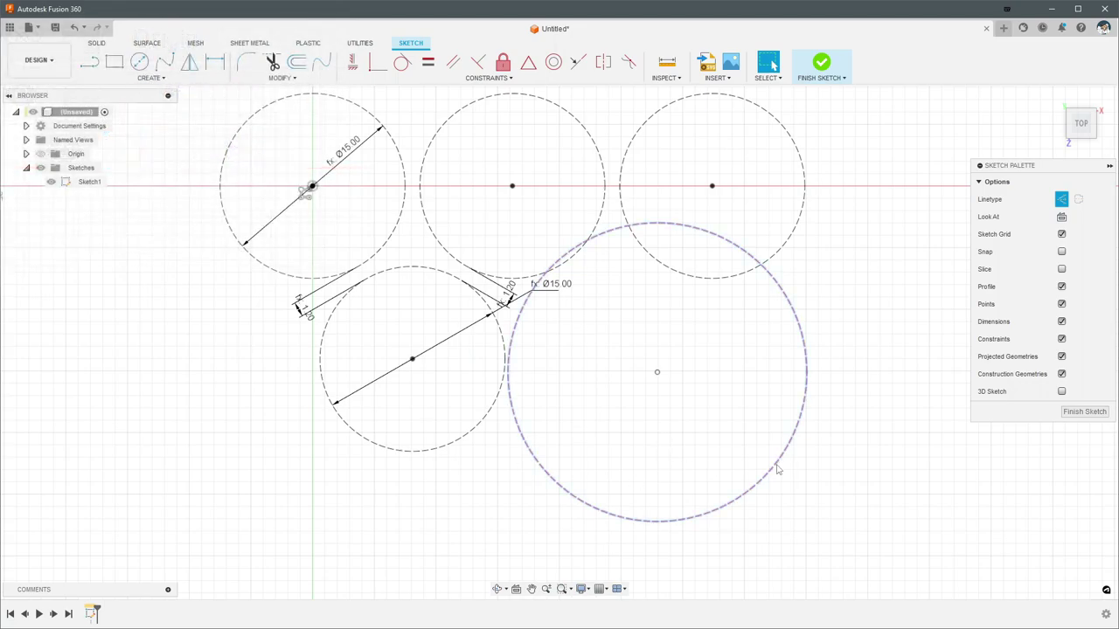
Start a rectangular pattern of the lower circle, spaced horizontally by HoldOD + HolePadding
key("s")
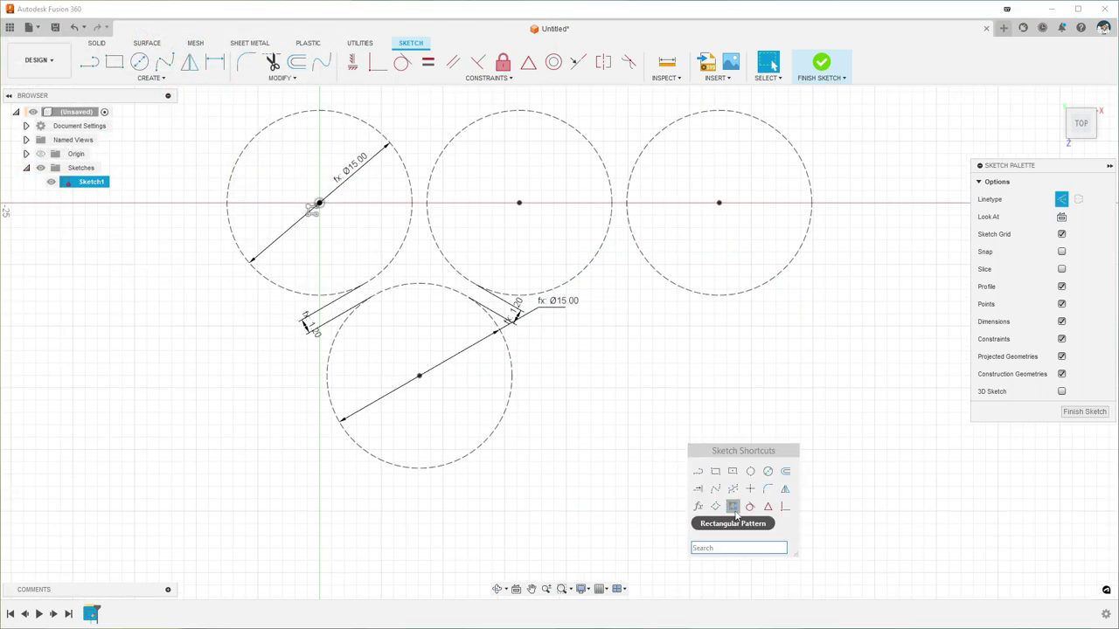
left_click(734, 507)
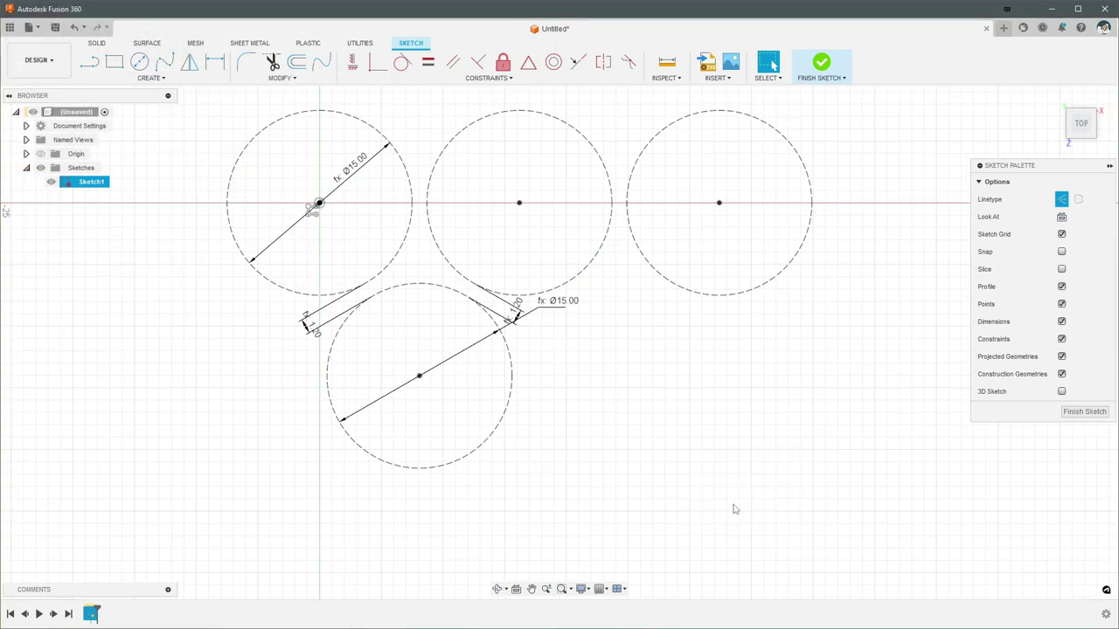
left_click(512, 371)
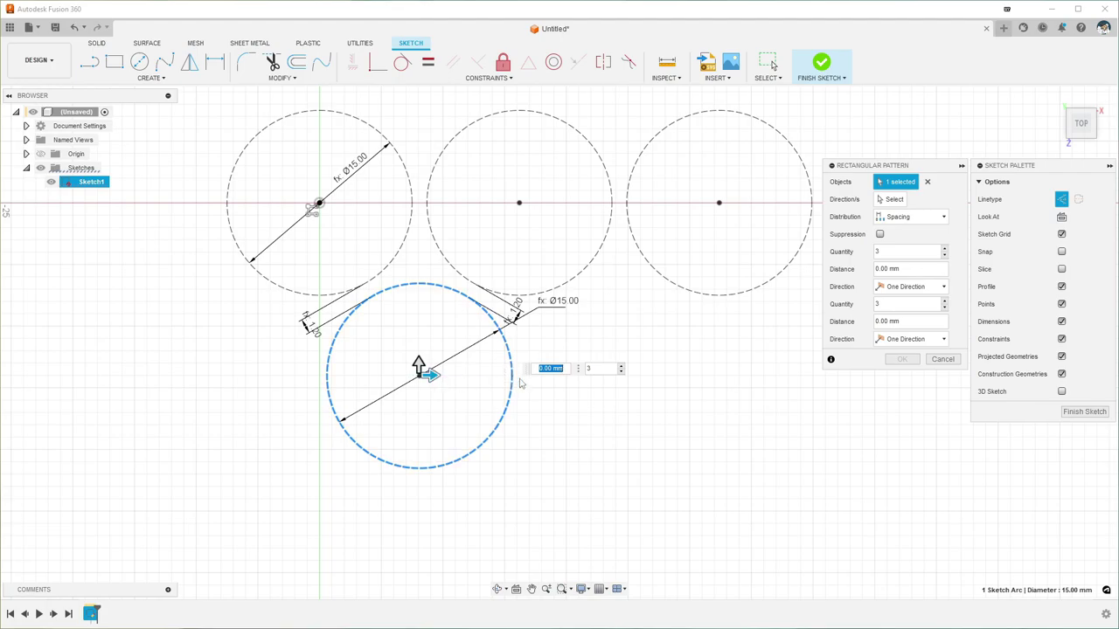
type("ro")
key("Return")
key("ctrl+a")
type("HoldOD")
key("Return")
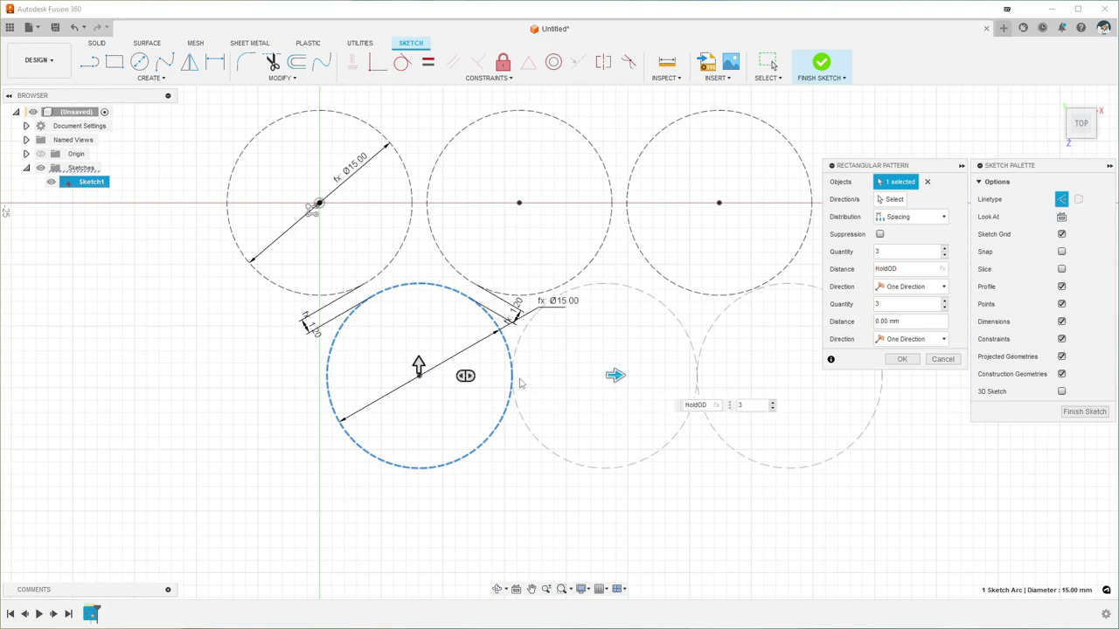
type("-")
type("ho")
key("Down")
key("Return")
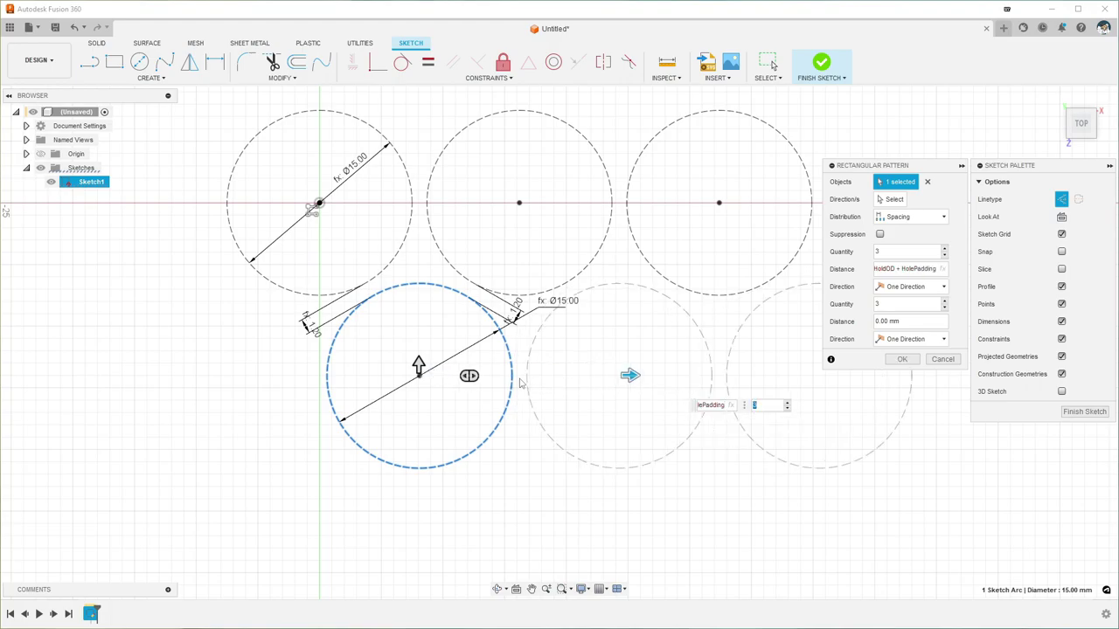
Set the horizontal pattern quantity to 2 and create the lower row of circles
type("2")
key("Return")
key("Return")
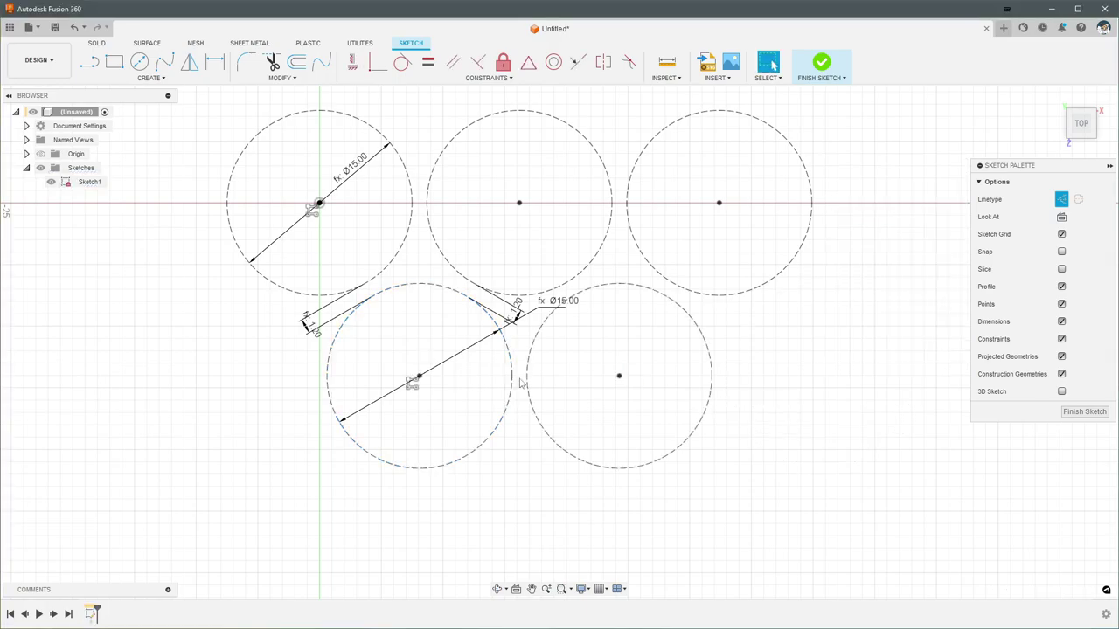
mouse_move(441, 273)
middle_mouse_down()
mouse_move(347, 312)
mouse_move(357, 337)
middle_mouse_up()
scroll(477, 402, "up", 2)
scroll(435, 388, "down", 4)
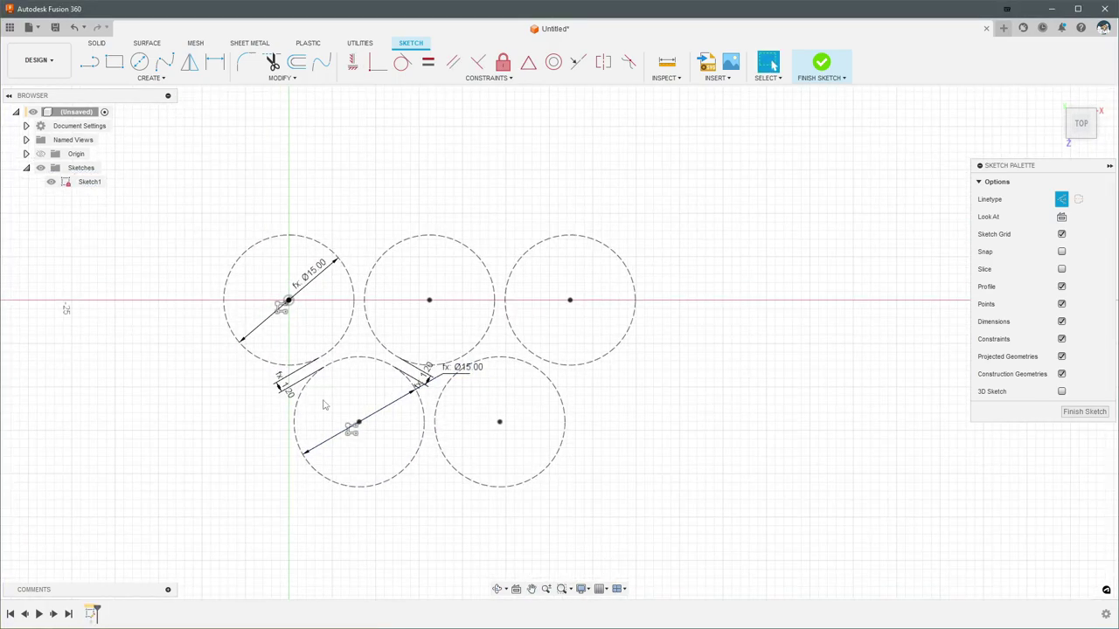
middle_click_drag(422, 309, 461, 279)
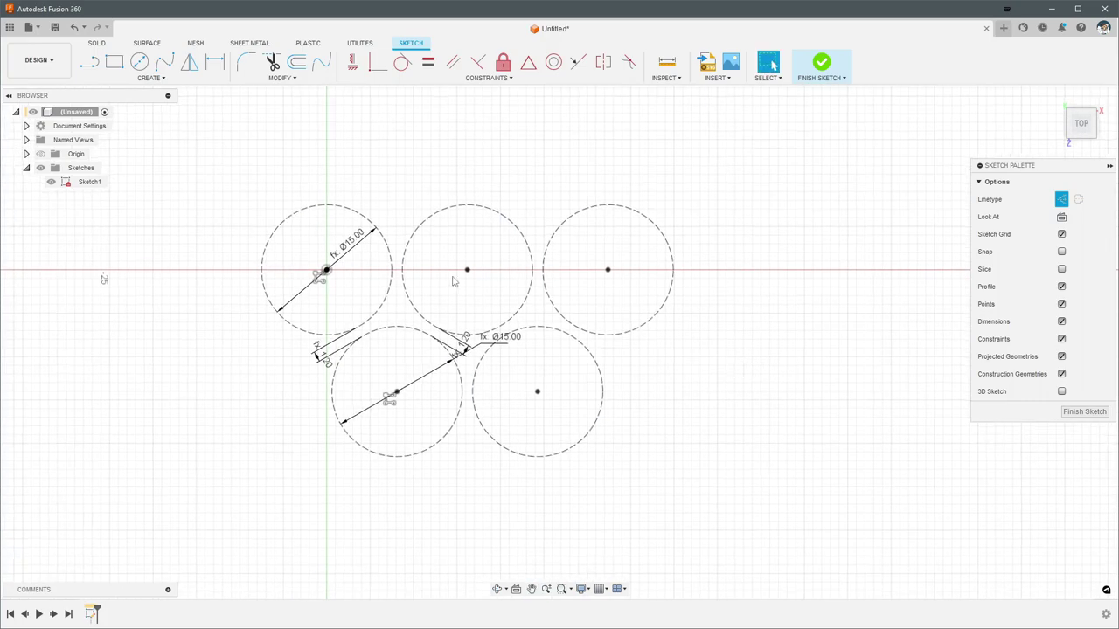
middle_click_drag(578, 474, 626, 455)
mouse_move(420, 176)
middle_mouse_down()
mouse_move(429, 191)
mouse_move(458, 188)
middle_mouse_up()
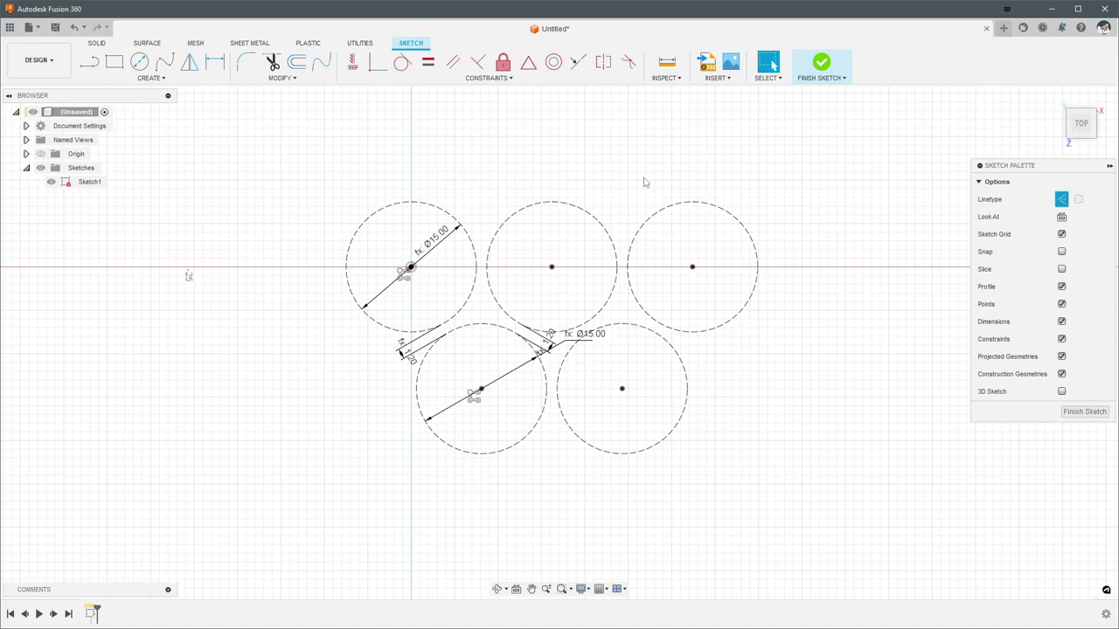
middle_click_drag(628, 176, 664, 179)
Draw a horizontal line above the first two upper circles and convert it from construction to normal geometry
key("l")
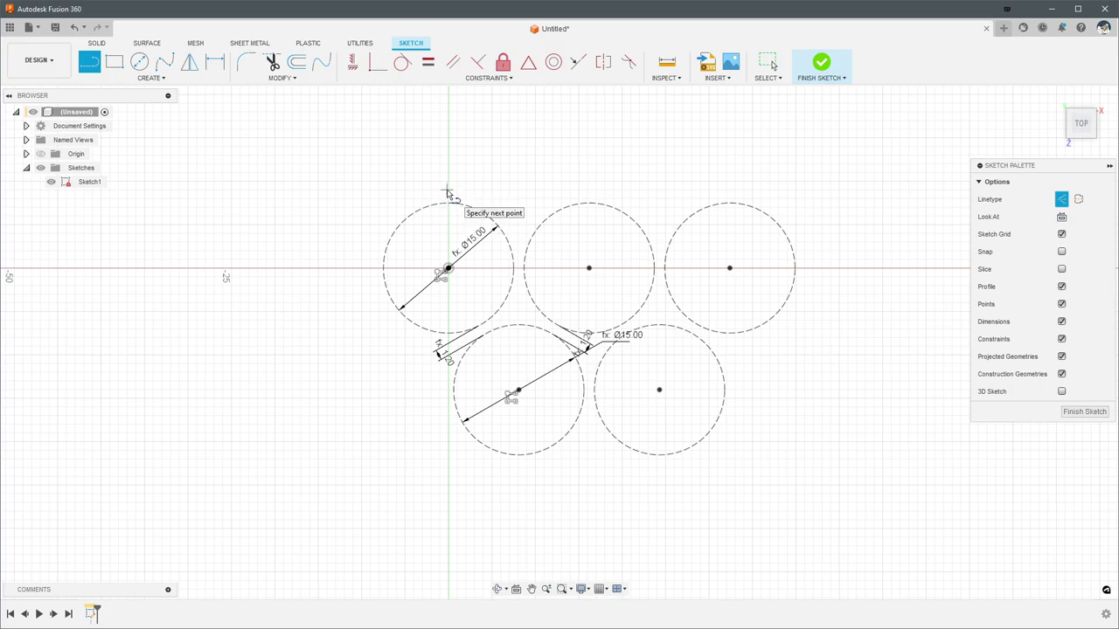
left_click(447, 190)
left_click(602, 190)
key("Escape")
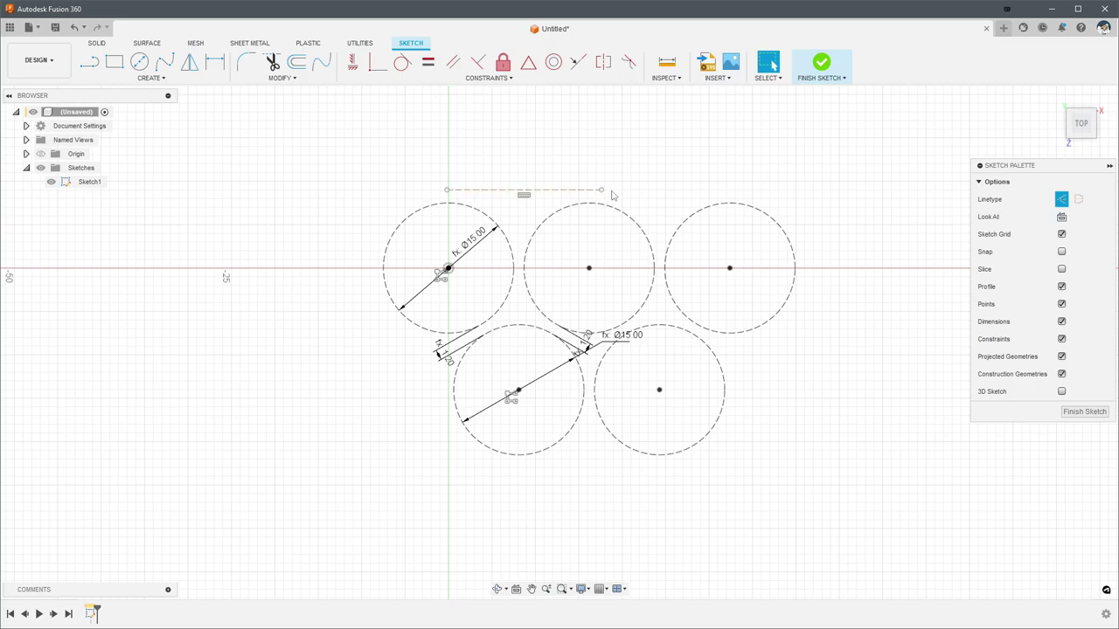
left_click(568, 190)
left_click(1061, 199)
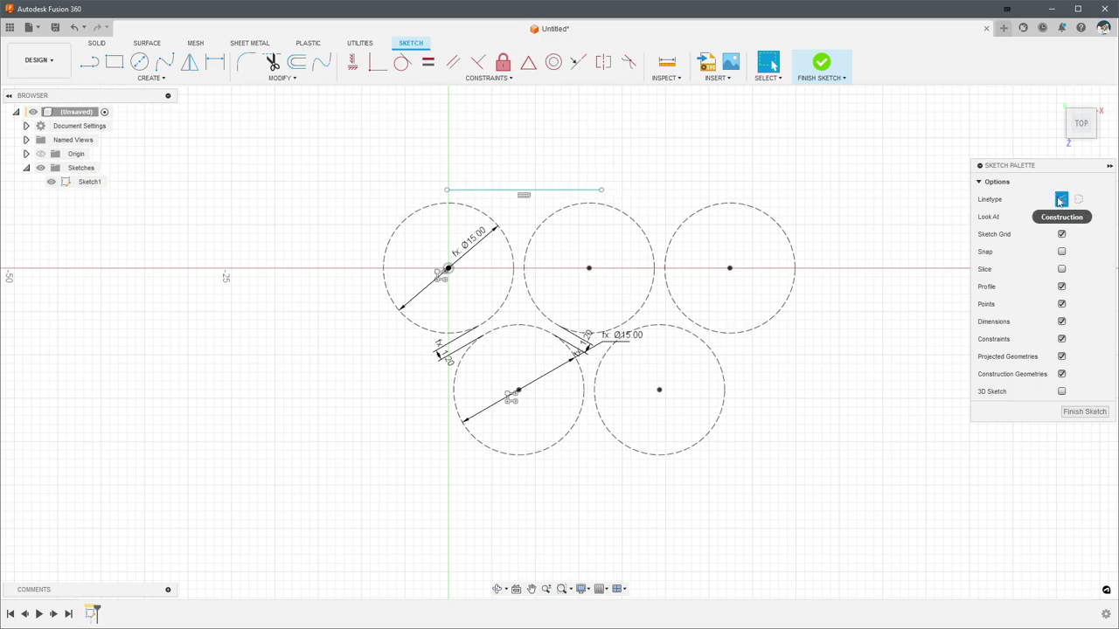
Draw a horizontal line below the lower row and a separate slanted line along the left side of the circles
mouse_move(722, 173)
middle_mouse_down()
mouse_move(766, 147)
mouse_move(759, 169)
middle_mouse_up()
key("l")
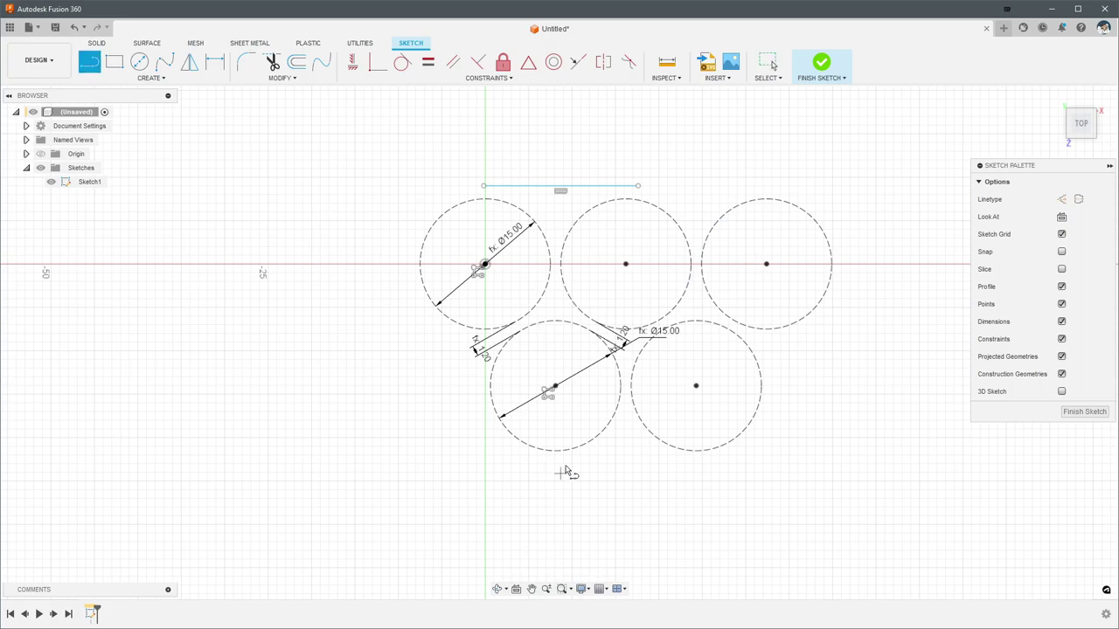
left_click(696, 467)
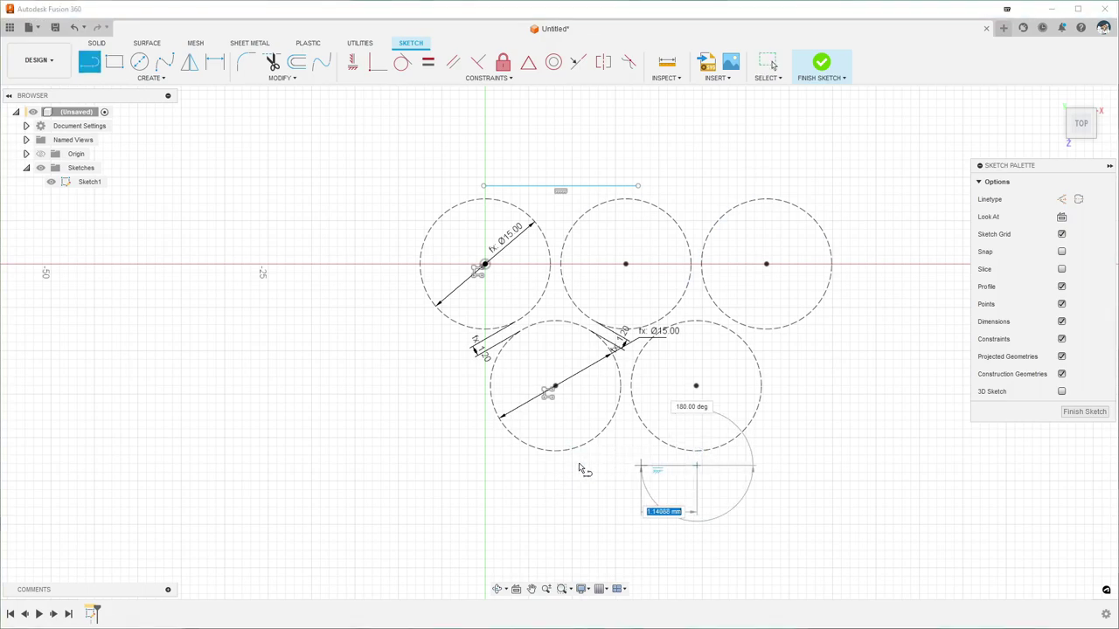
left_click(524, 466)
key("Escape")
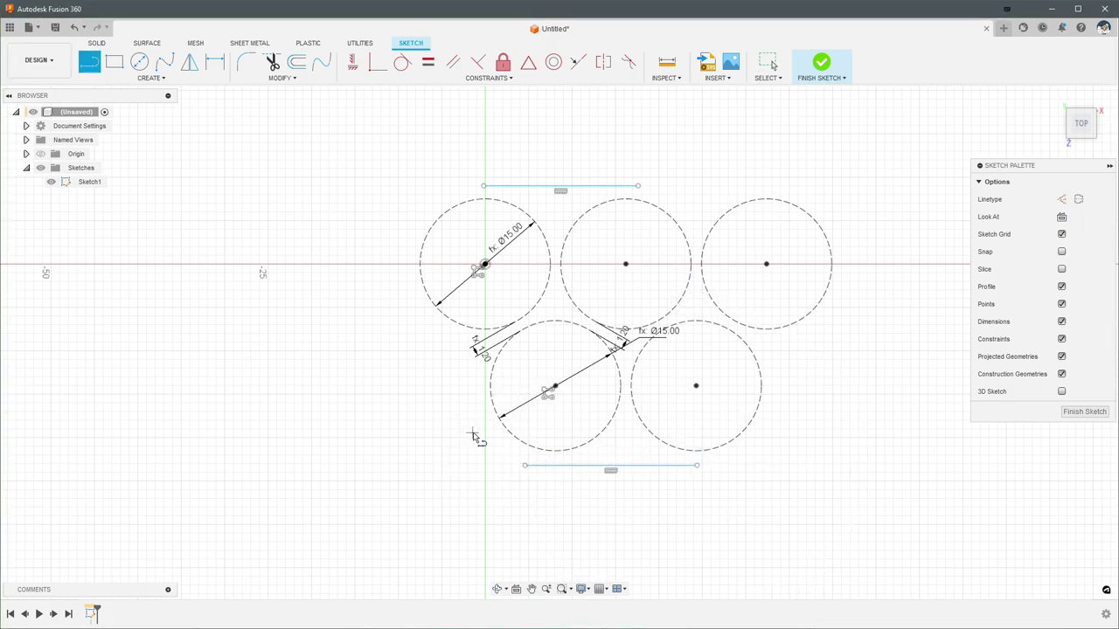
left_click(477, 425)
left_click(389, 245)
key("Escape")
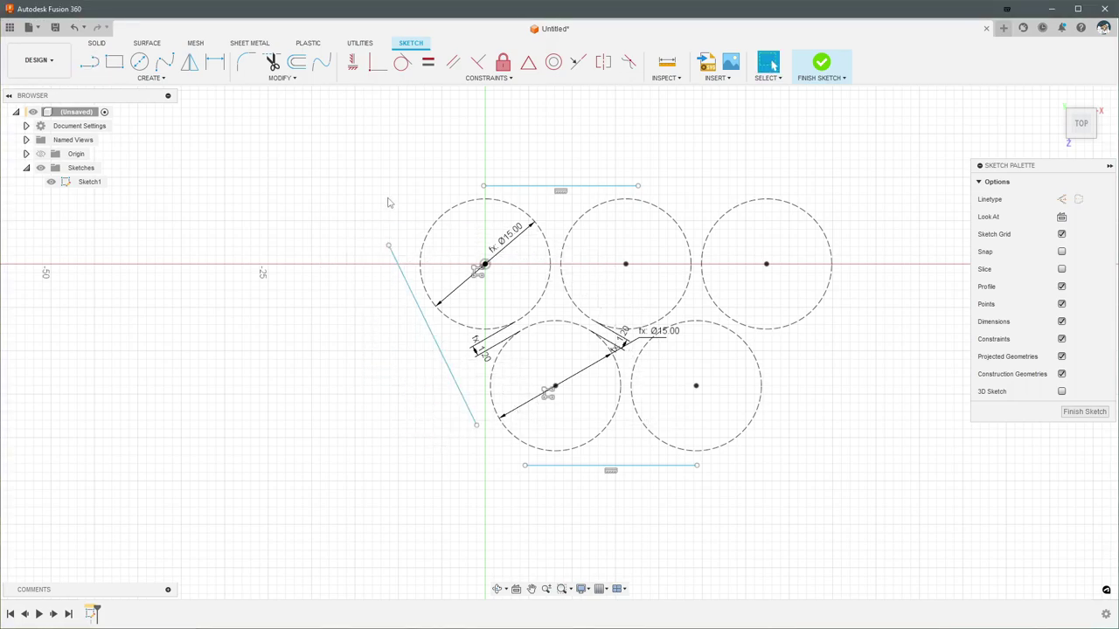
Join the slanted line to the upper and lower horizontal lines with tangent arcs at both ends
type("sarc")
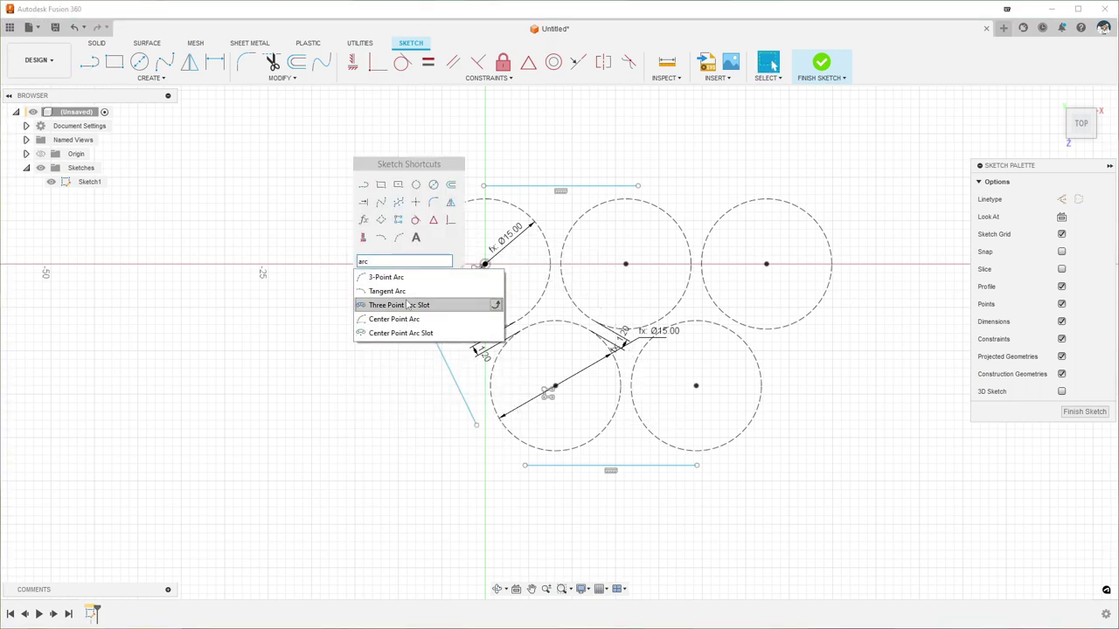
left_click(394, 298)
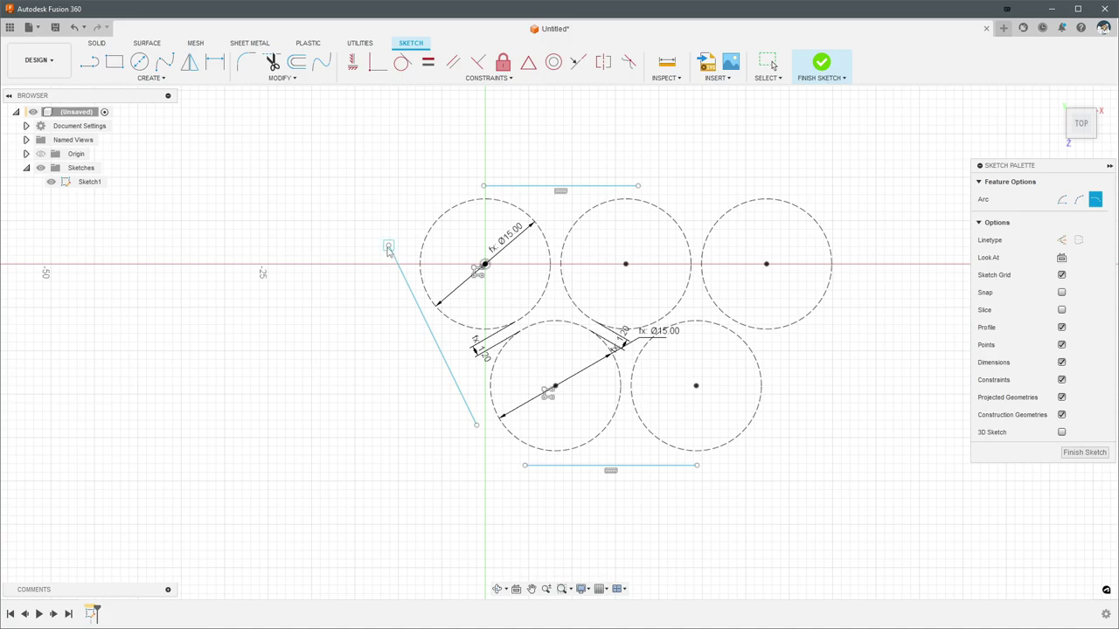
left_click(389, 246)
left_click(483, 187)
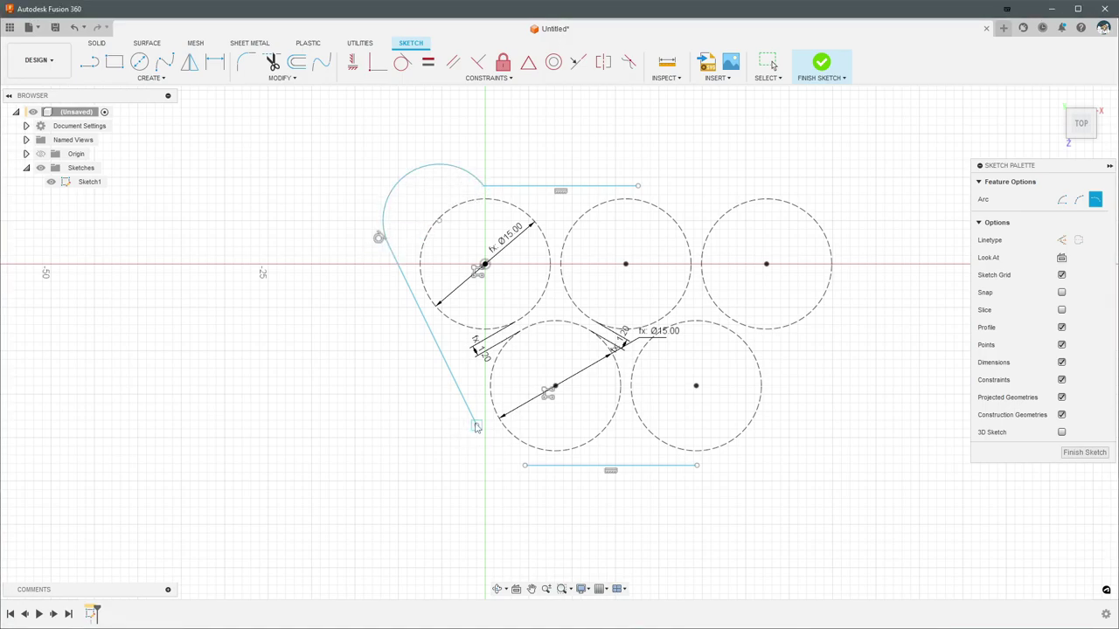
left_click(477, 427)
left_click(525, 465)
key("Escape")
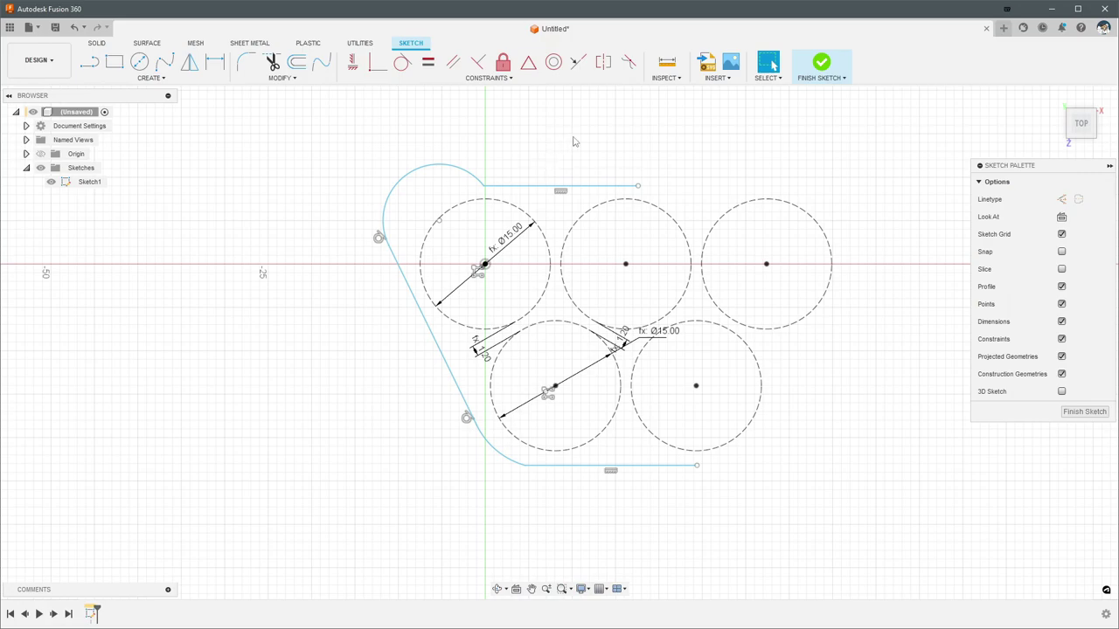
Apply tangent constraints between each arc and its adjoining horizontal line
middle_click_drag(569, 147, 560, 148)
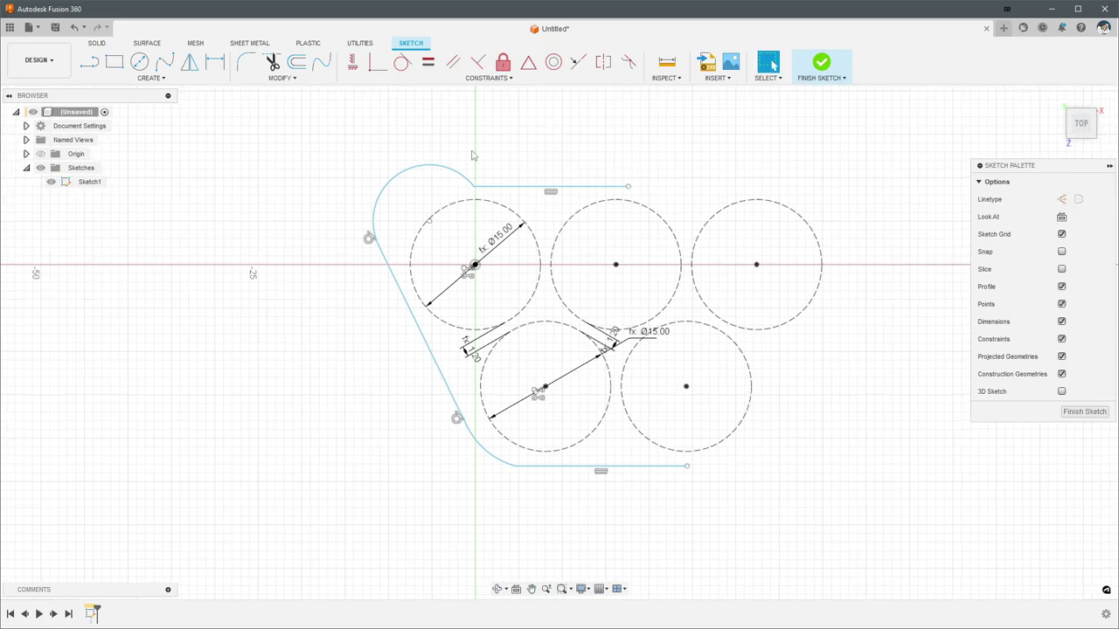
left_click(405, 64)
left_click(394, 185)
left_click(494, 186)
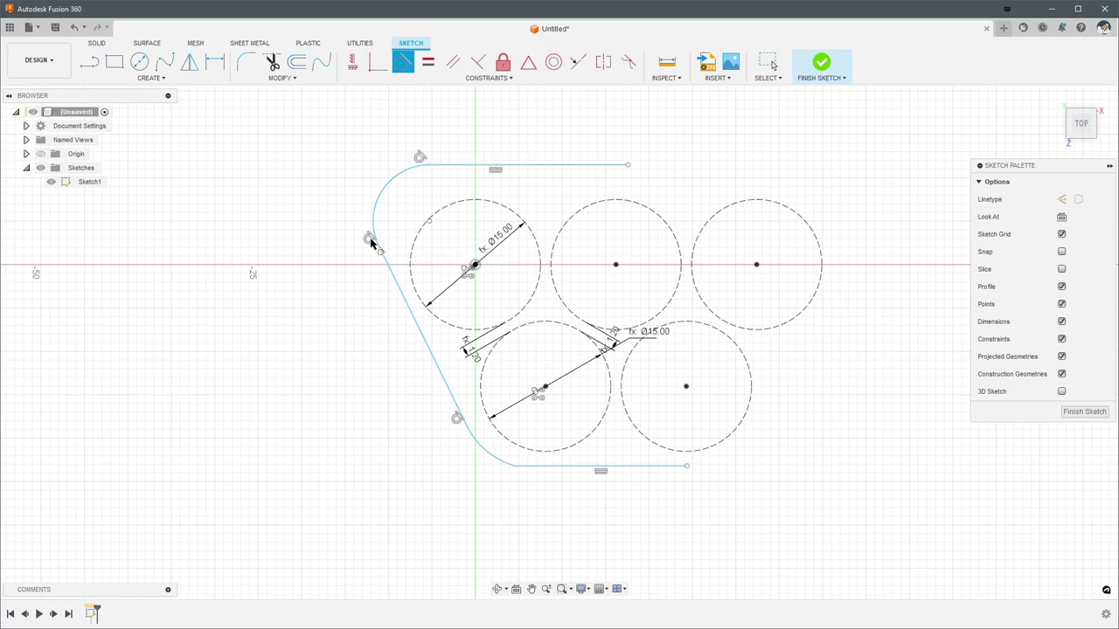
scroll(398, 367, "up", 1)
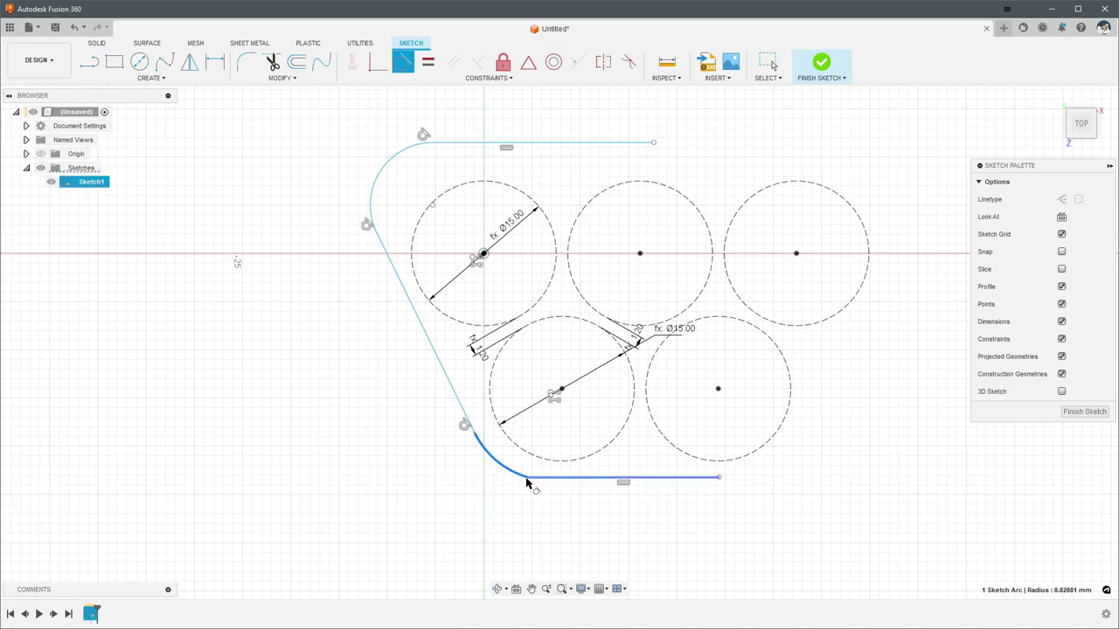
left_click_drag(524, 485, 539, 475)
key("Escape")
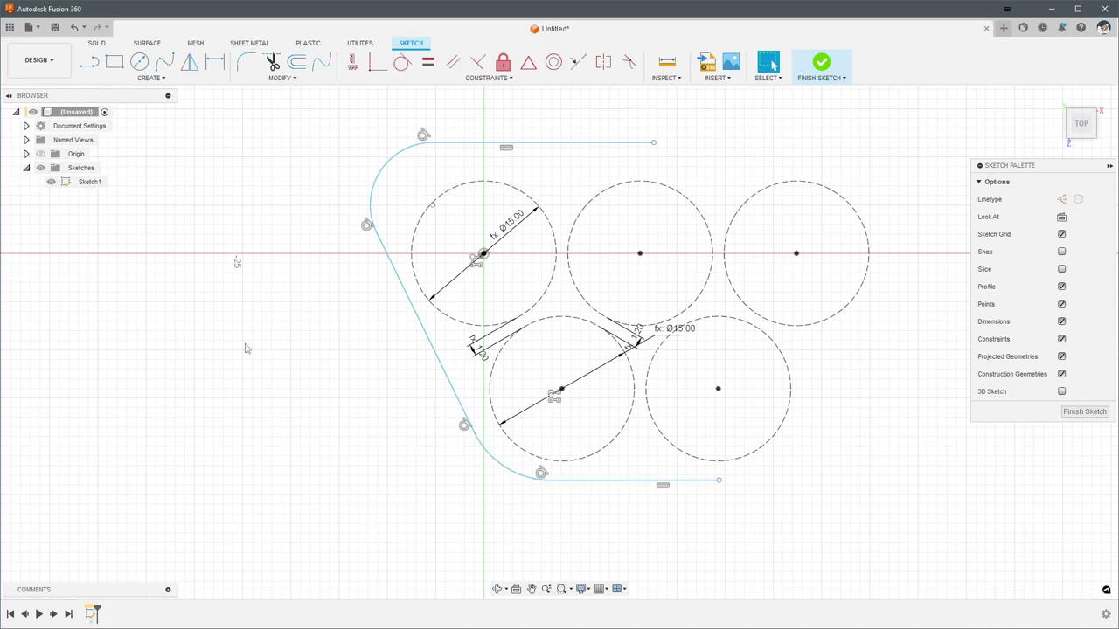
Dimension the gap between the upper line and the origin circle using a tangent pick, and set it to WallThickness
middle_click_drag(277, 303, 201, 327)
key("d")
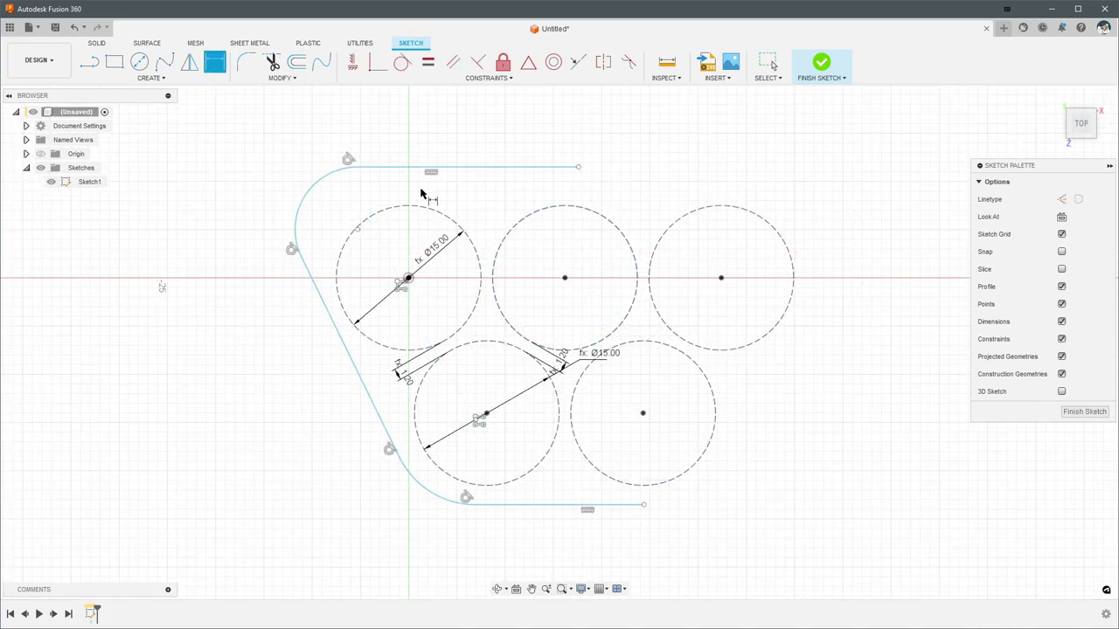
left_click(411, 167)
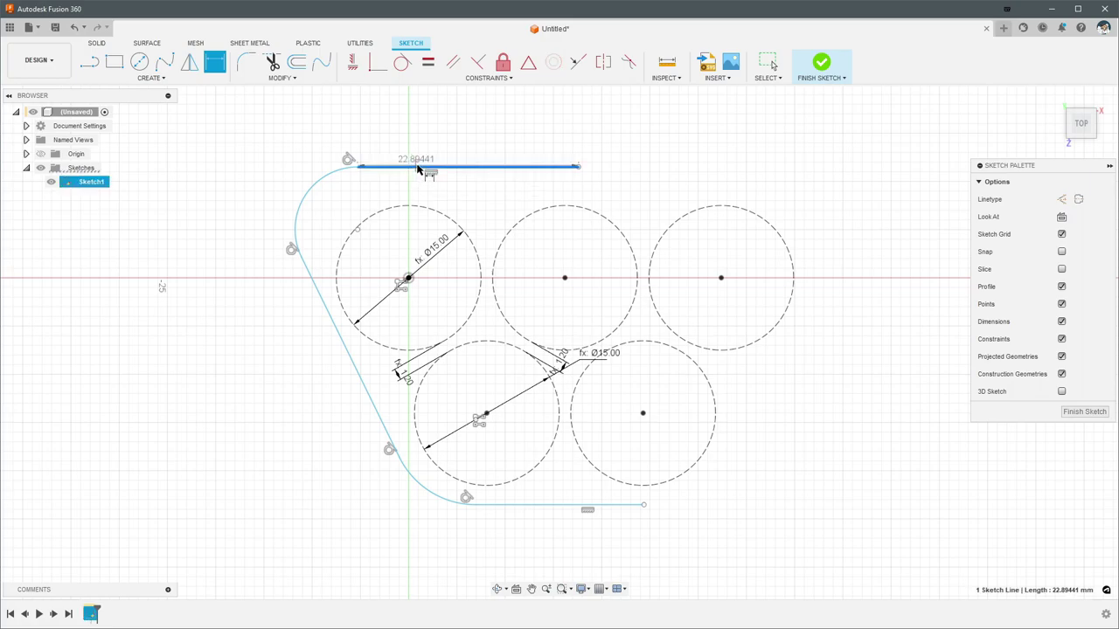
right_click(405, 208)
left_click(409, 300)
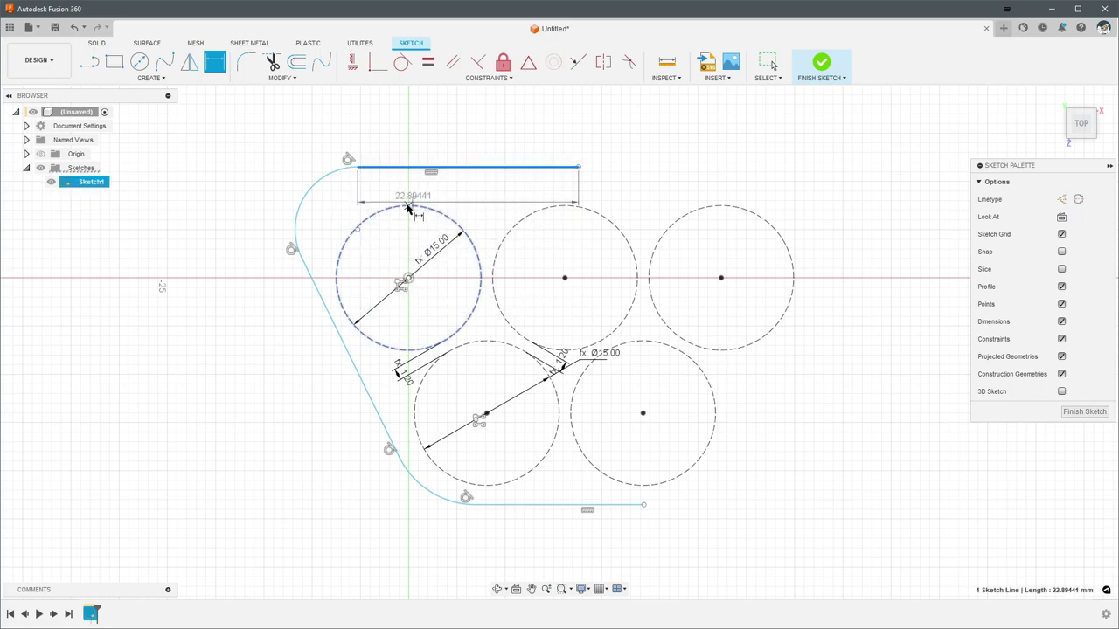
left_click(262, 194)
type("WallThickness")
key("Return")
key("Return")
Dimension the tangent gap between the lower line and the lower circle, linking it to the upper wall gap dimension
key("d")
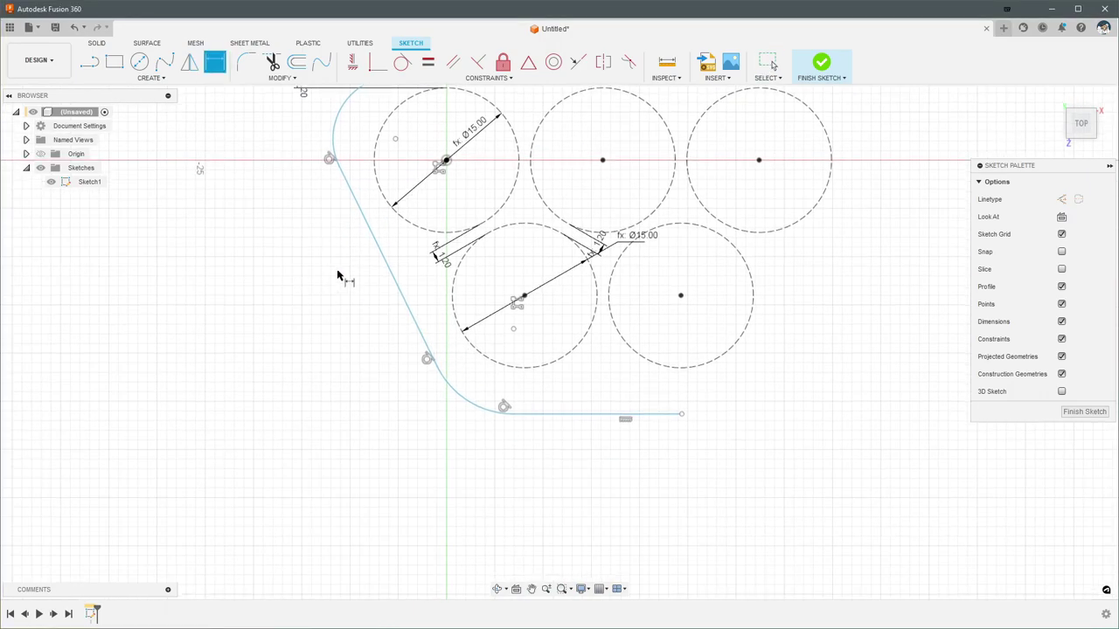
left_click(528, 470)
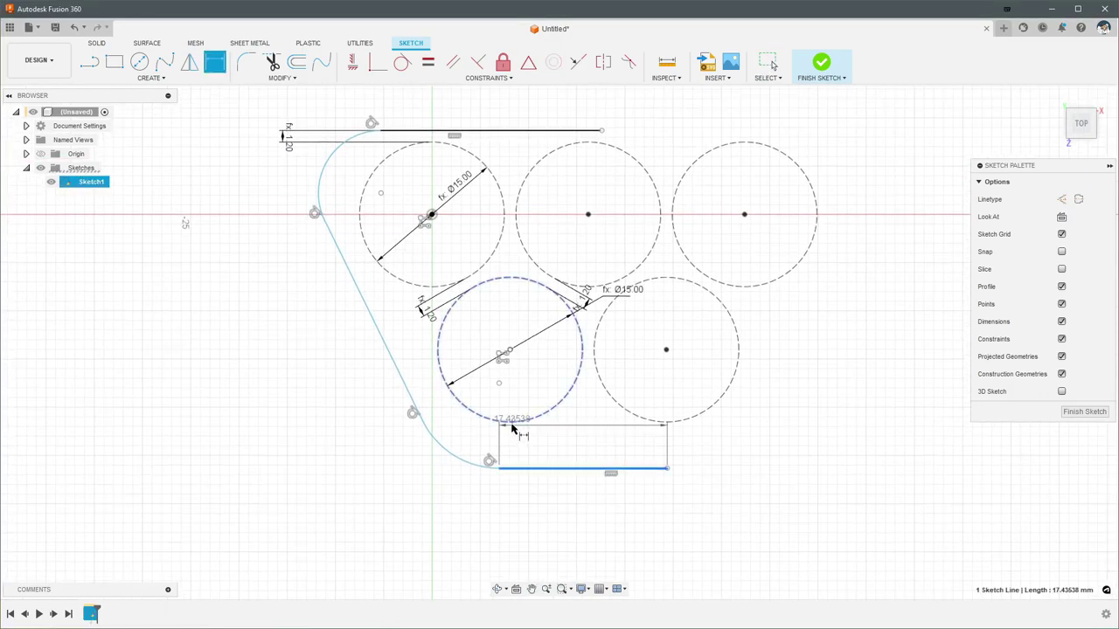
right_click(512, 425)
left_click(514, 527)
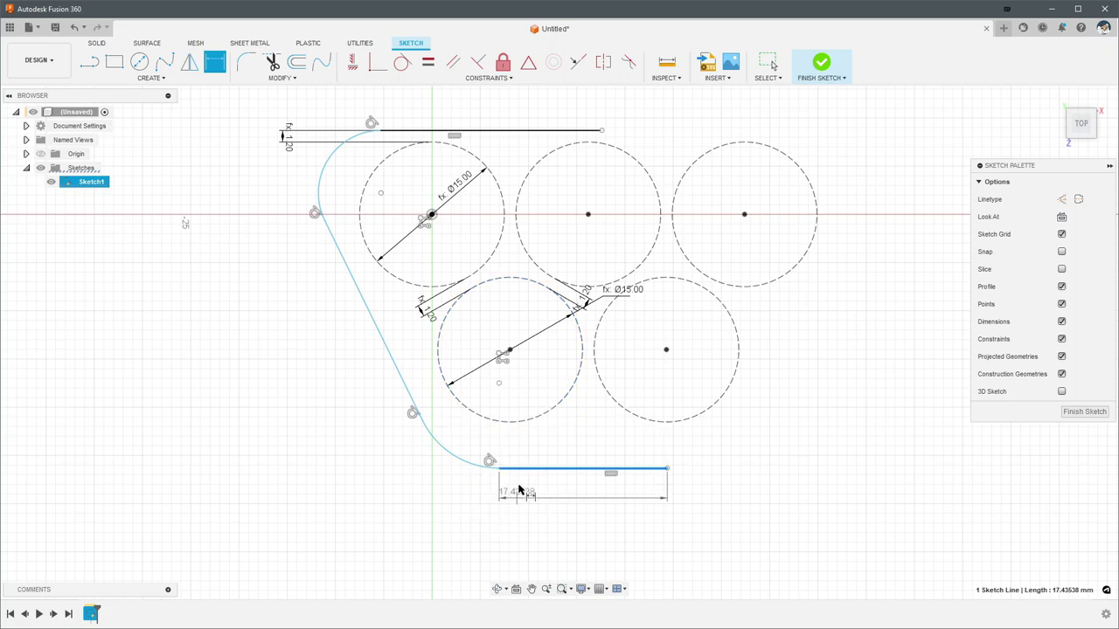
left_click(507, 423)
left_click(372, 431)
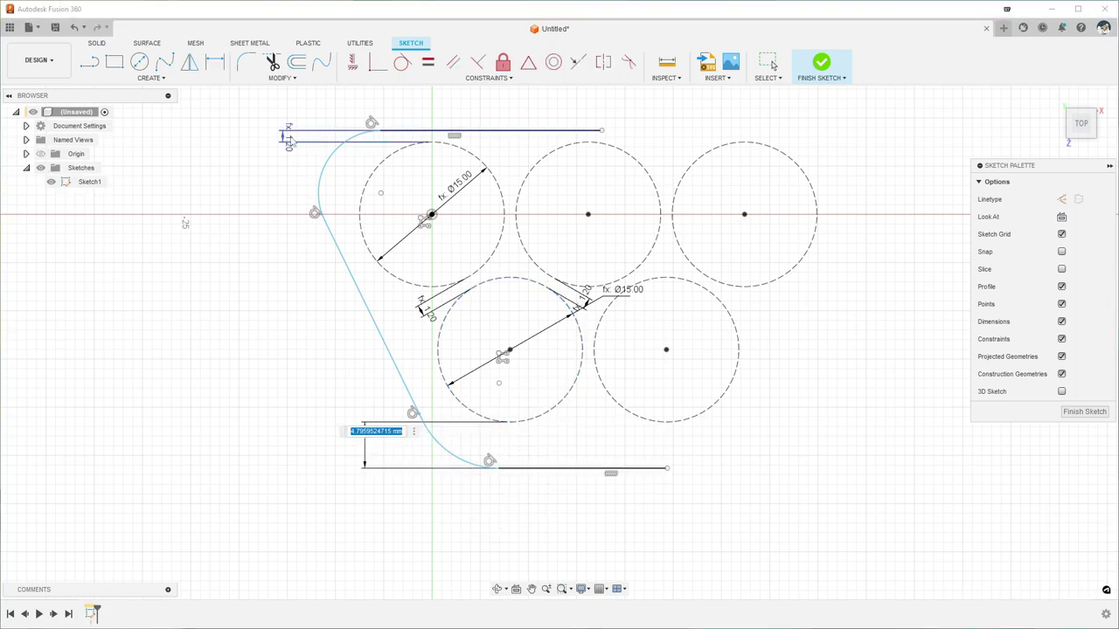
type("1.2")
key("Return")
key("Escape")
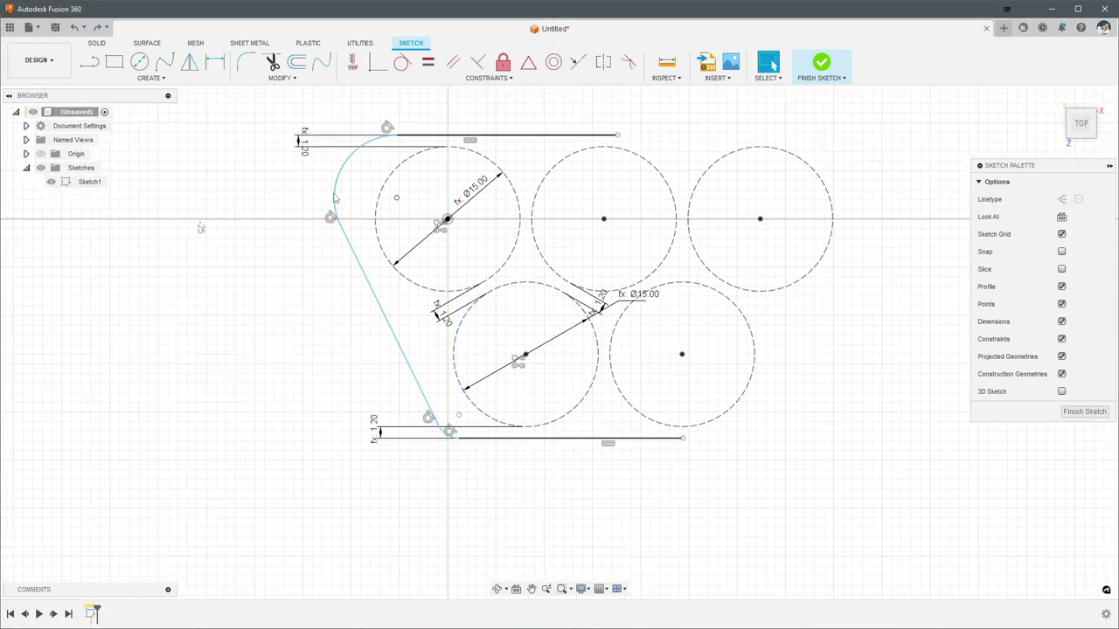
Test the upper arc's freedom to move, and constrain its center point coincident with the origin circle's center
left_click_drag(336, 214, 390, 239)
key("Escape")
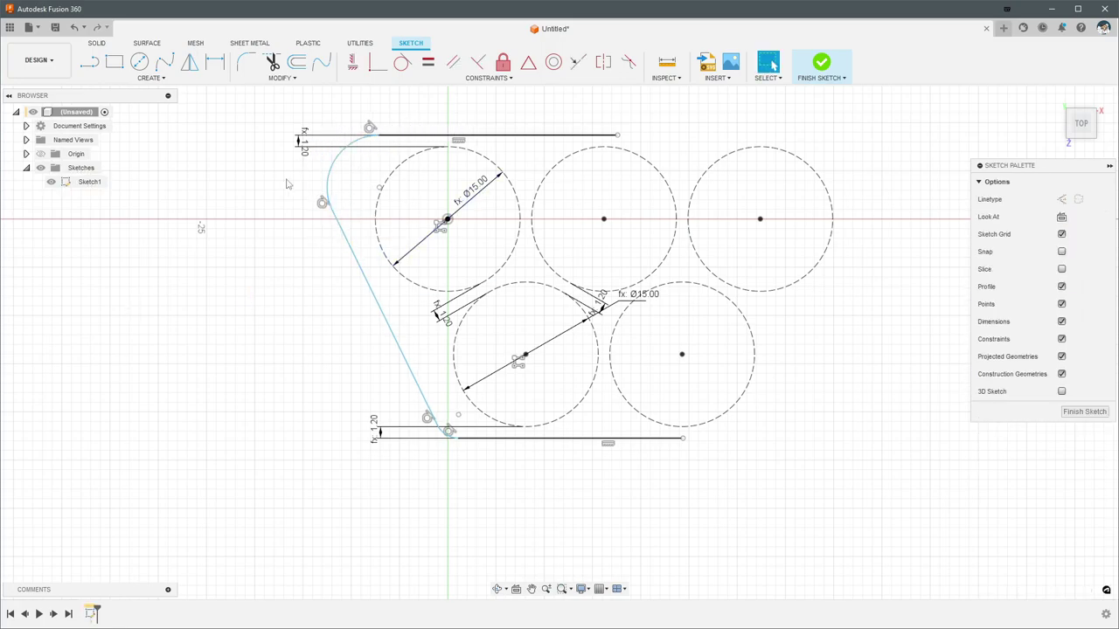
left_click(378, 69)
scroll(371, 186, "up", 3)
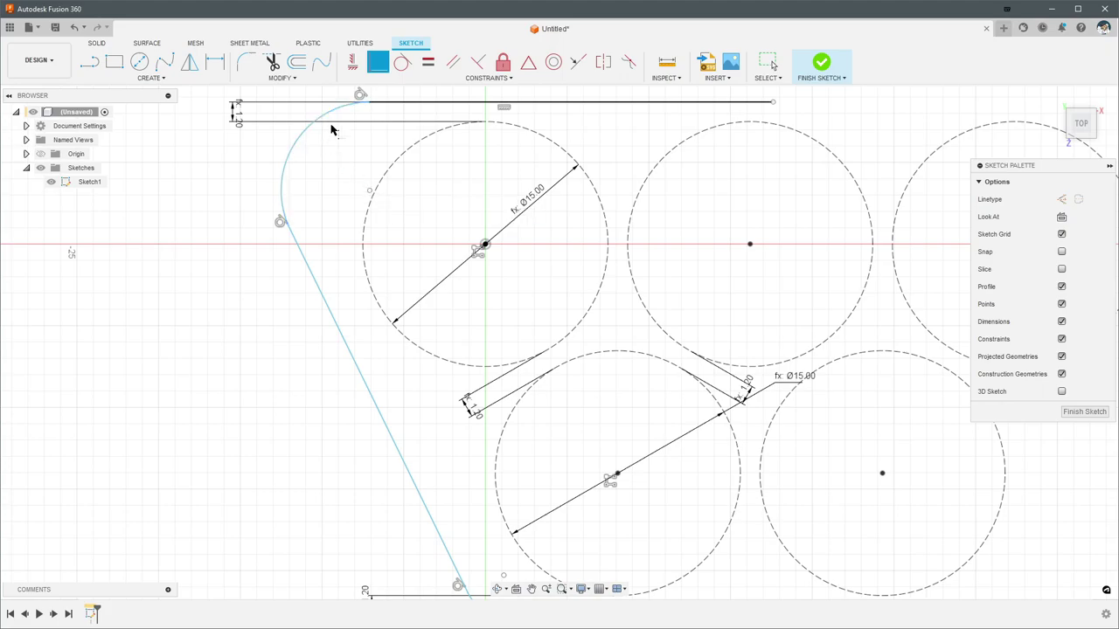
left_click(370, 190)
left_click(484, 246)
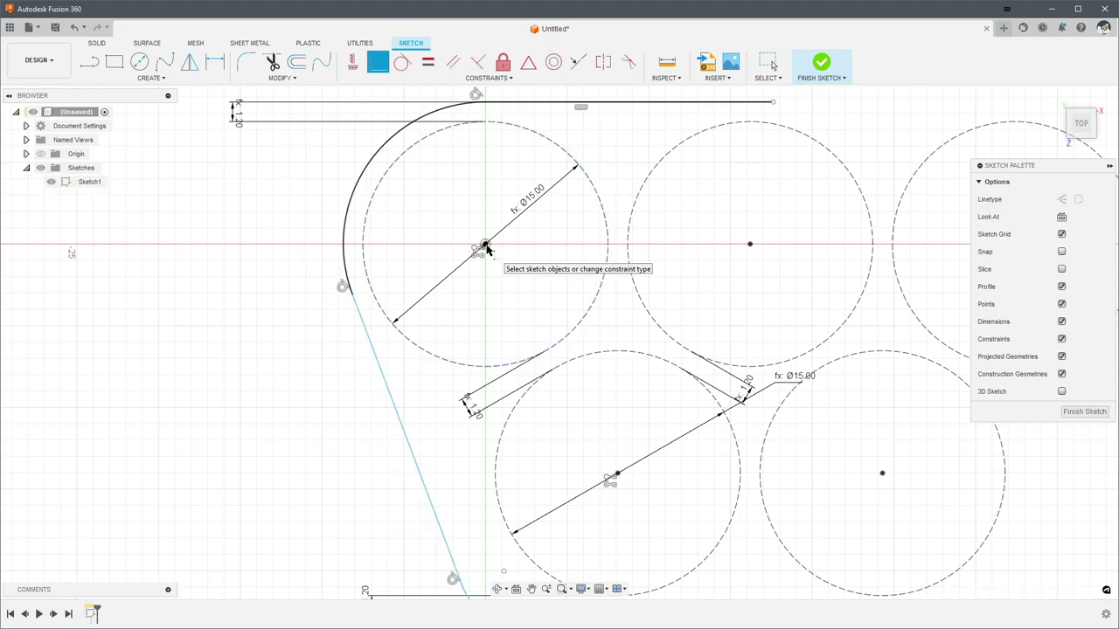
Constrain the lower arc of the wall outline concentric with the lower-row circle
key("Escape")
scroll(304, 184, "down", 3)
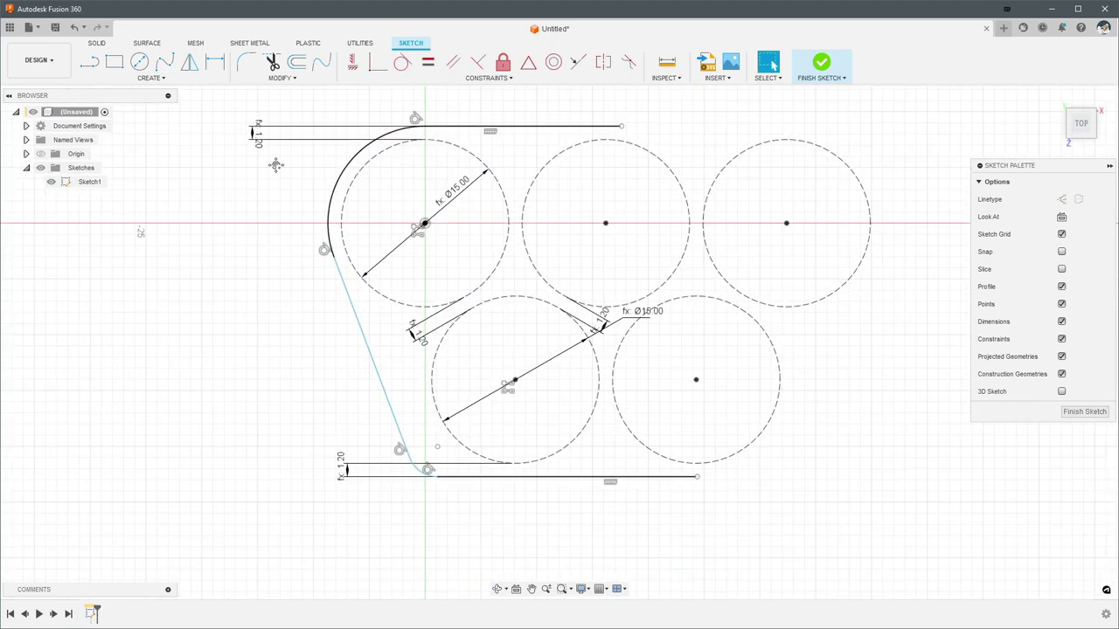
left_click_drag(441, 157, 444, 136)
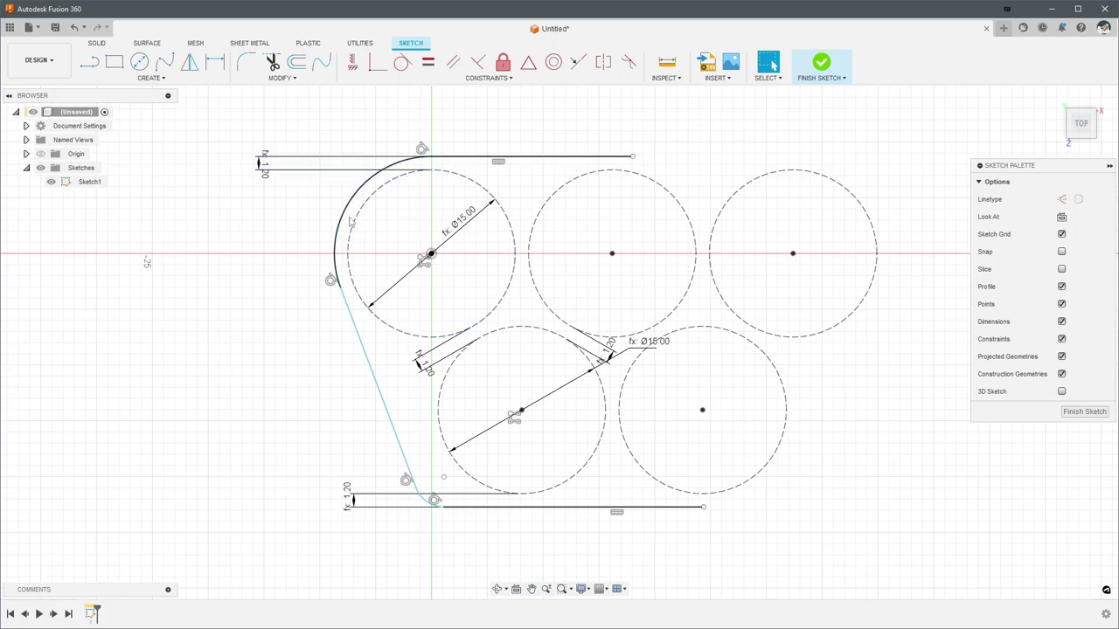
middle_click_drag(272, 276, 264, 253)
middle_click_drag(178, 282, 159, 229)
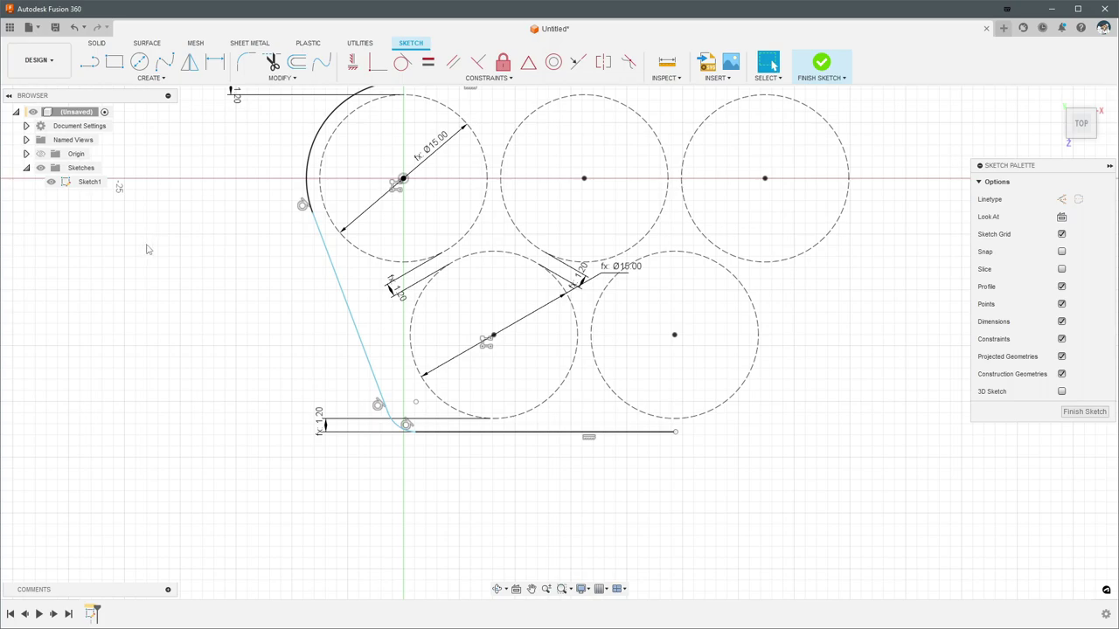
scroll(255, 393, "up", 2)
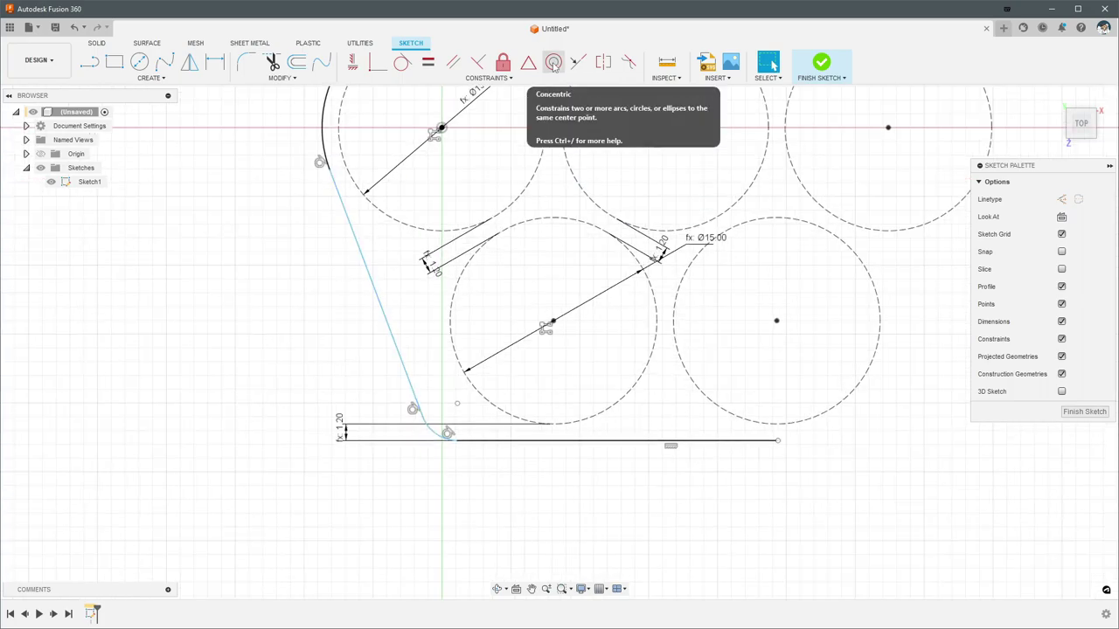
left_click(553, 65)
left_click(437, 430)
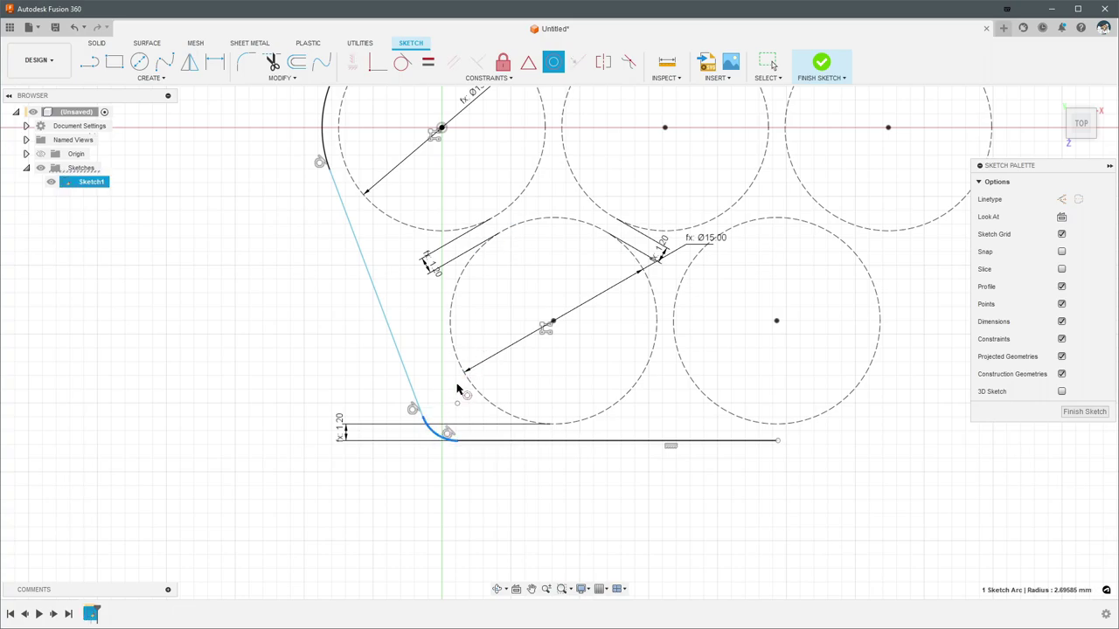
left_click(472, 388)
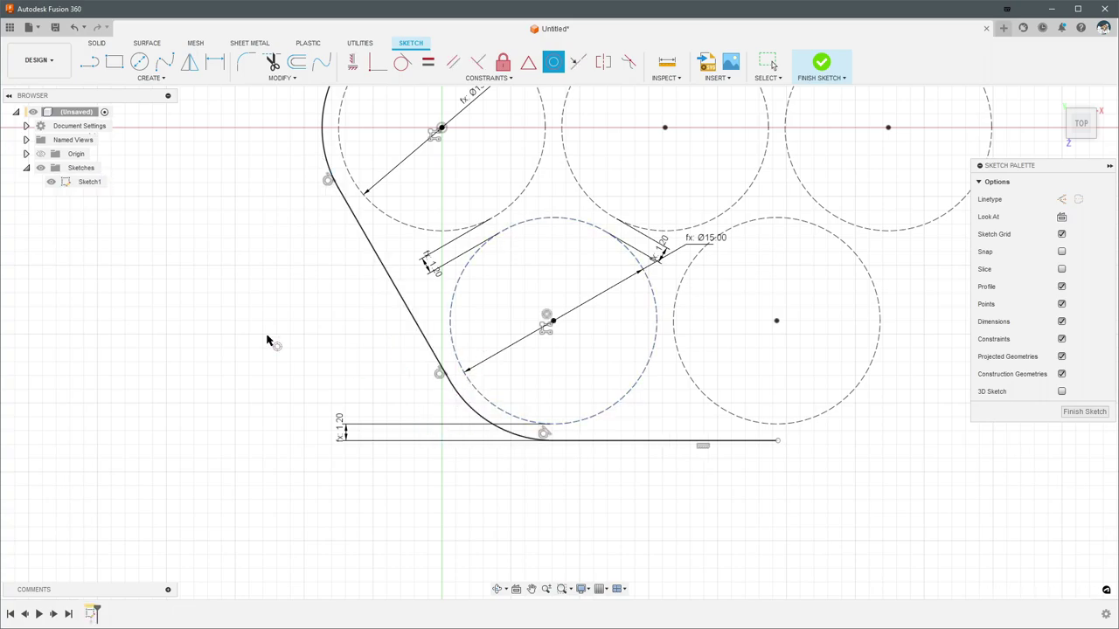
scroll(292, 303, "up", 1)
key("Escape")
scroll(295, 303, "down", 3)
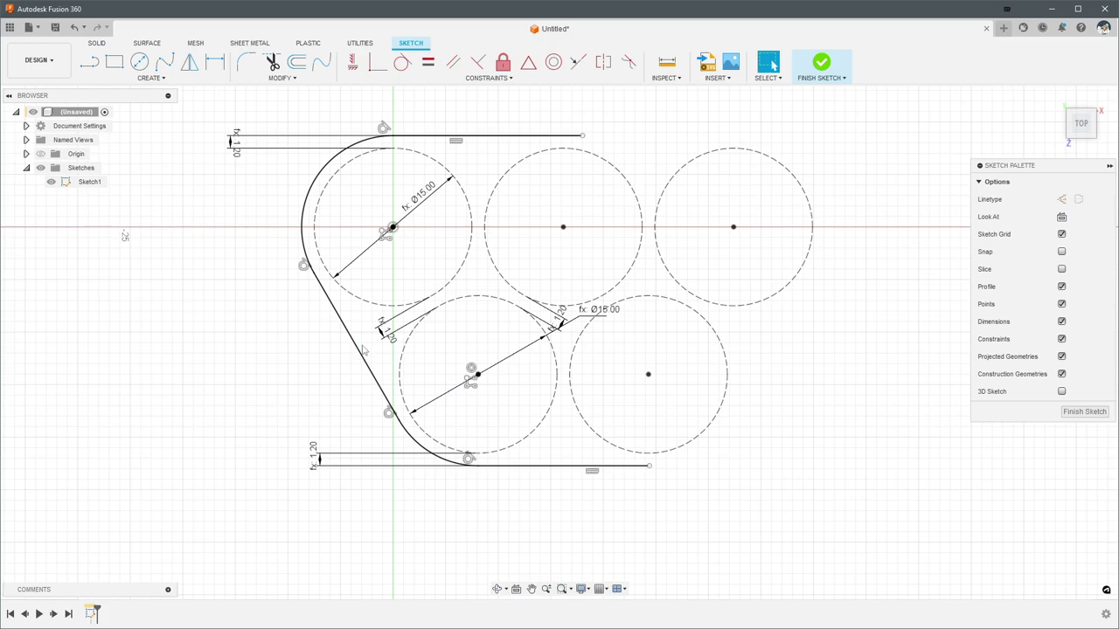
Test the outline's remaining freedom by moving the free ends of the upper and lower horizontal lines
left_click(356, 348)
left_click(280, 370)
left_click(304, 180)
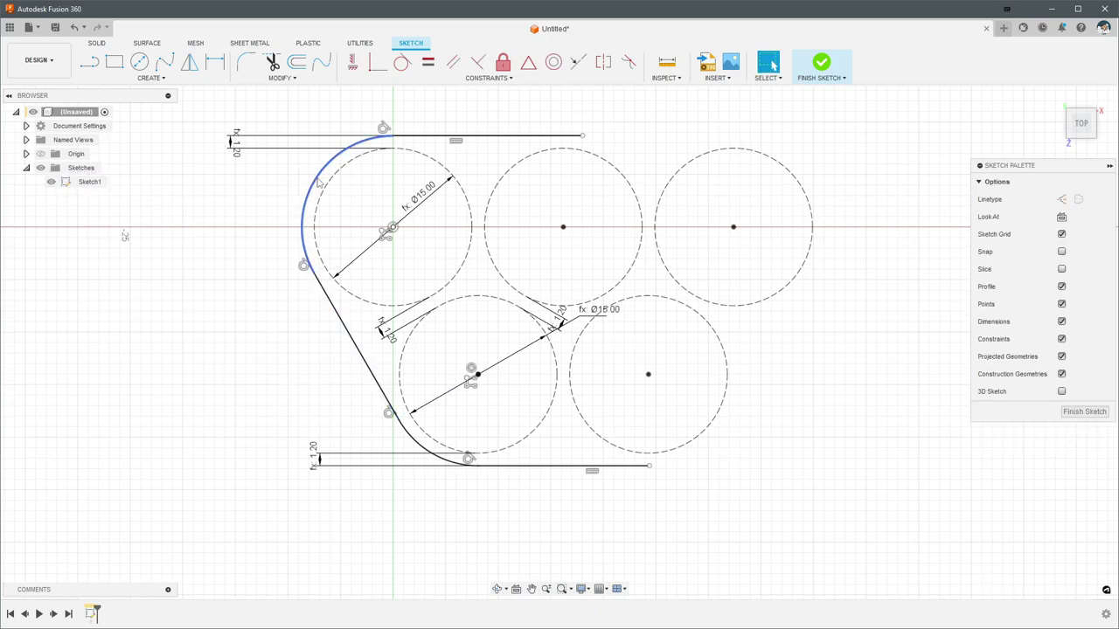
left_click(274, 183)
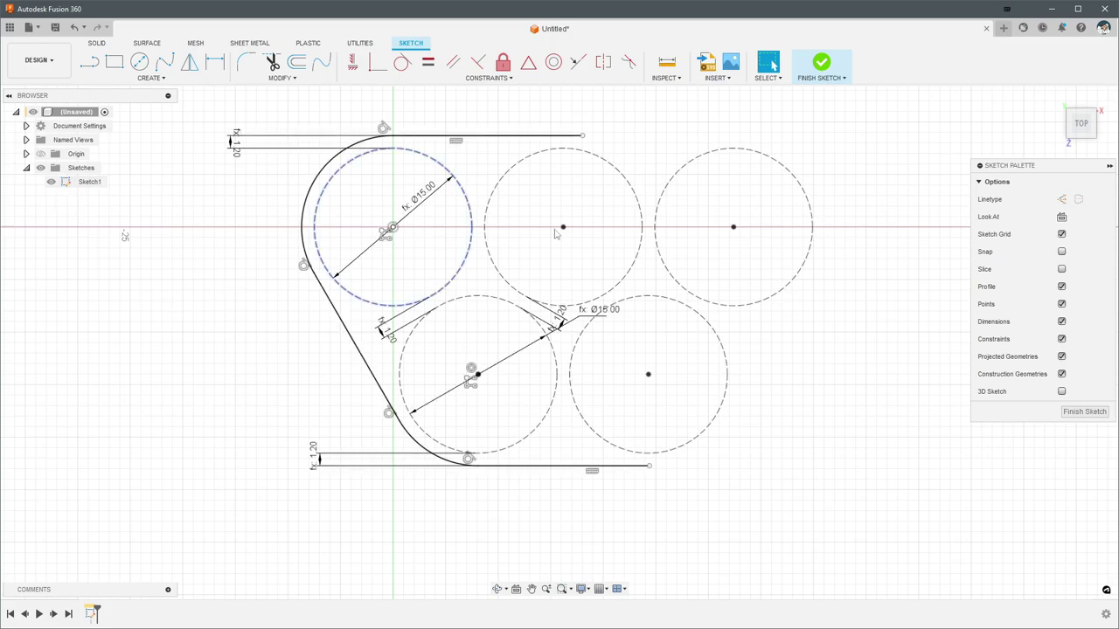
mouse_move(583, 137)
left_mouse_down()
mouse_move(640, 141)
mouse_move(601, 131)
left_mouse_up()
left_click(602, 132)
left_click_drag(649, 466, 571, 486)
left_click(757, 519)
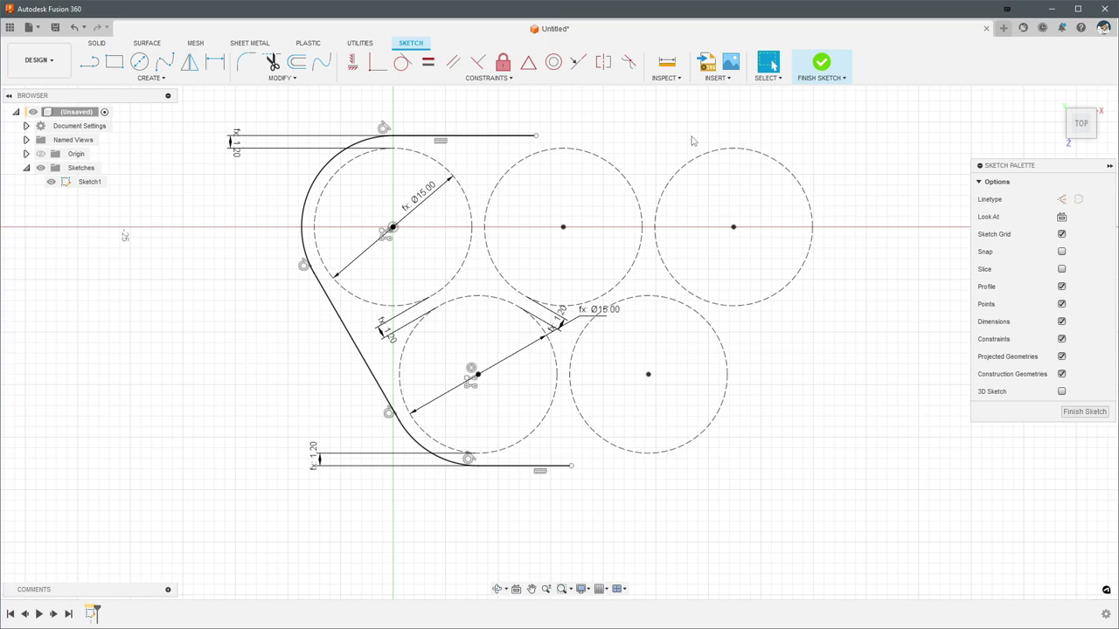
Dimension the upper horizontal line's length as HoldOD + HolePadding * RowCount
middle_click_drag(636, 151, 634, 185)
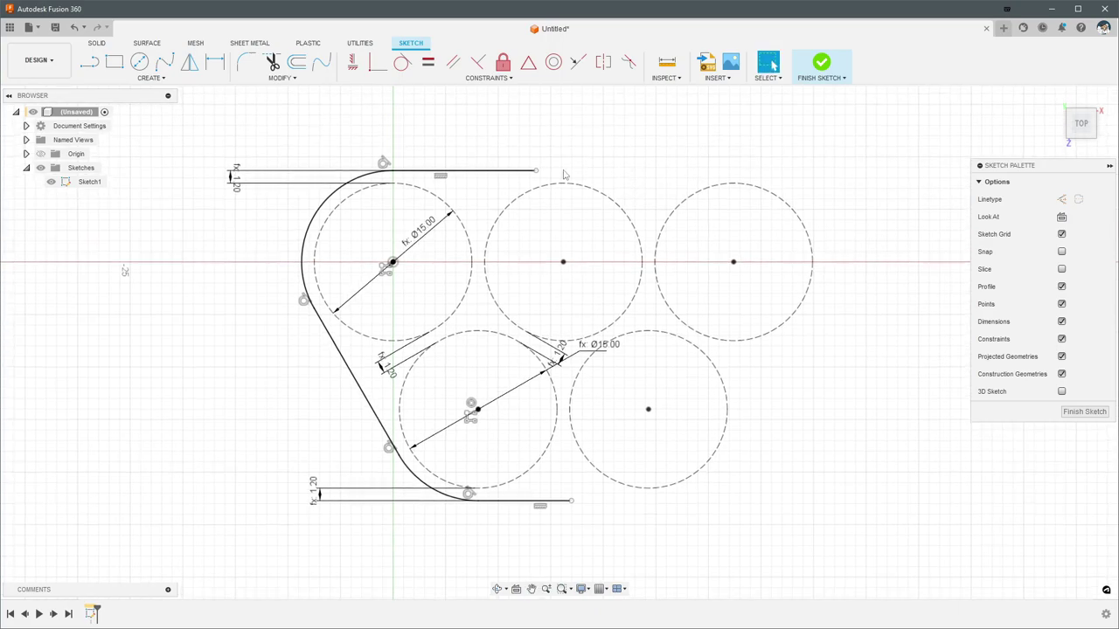
mouse_move(571, 140)
middle_mouse_down()
mouse_move(562, 169)
mouse_move(589, 171)
middle_mouse_up()
key("d")
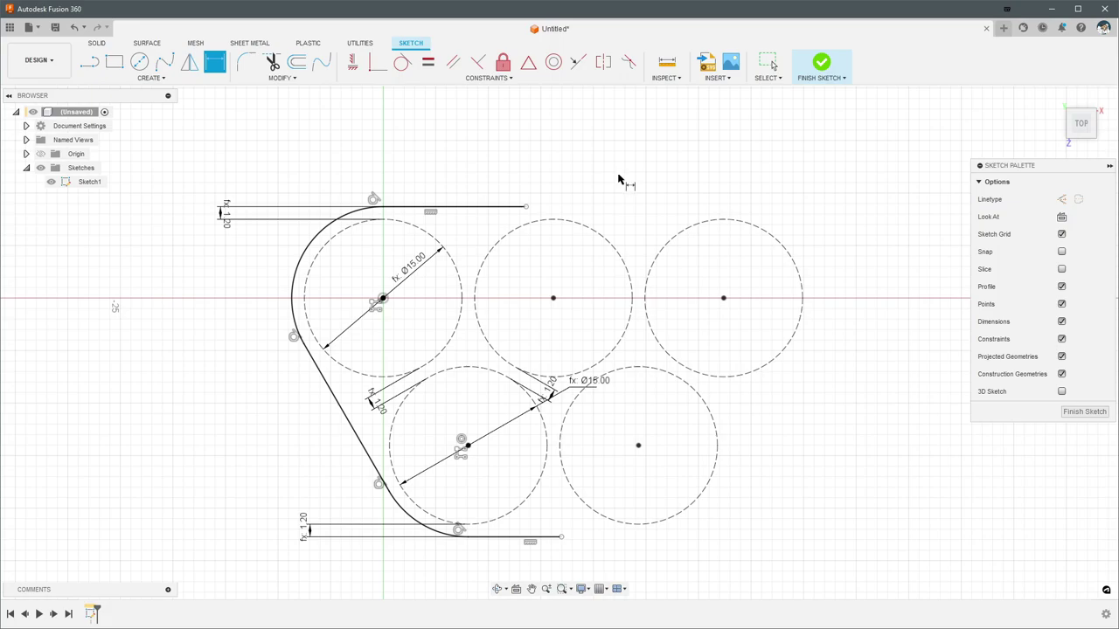
left_click(462, 210)
left_click(456, 170)
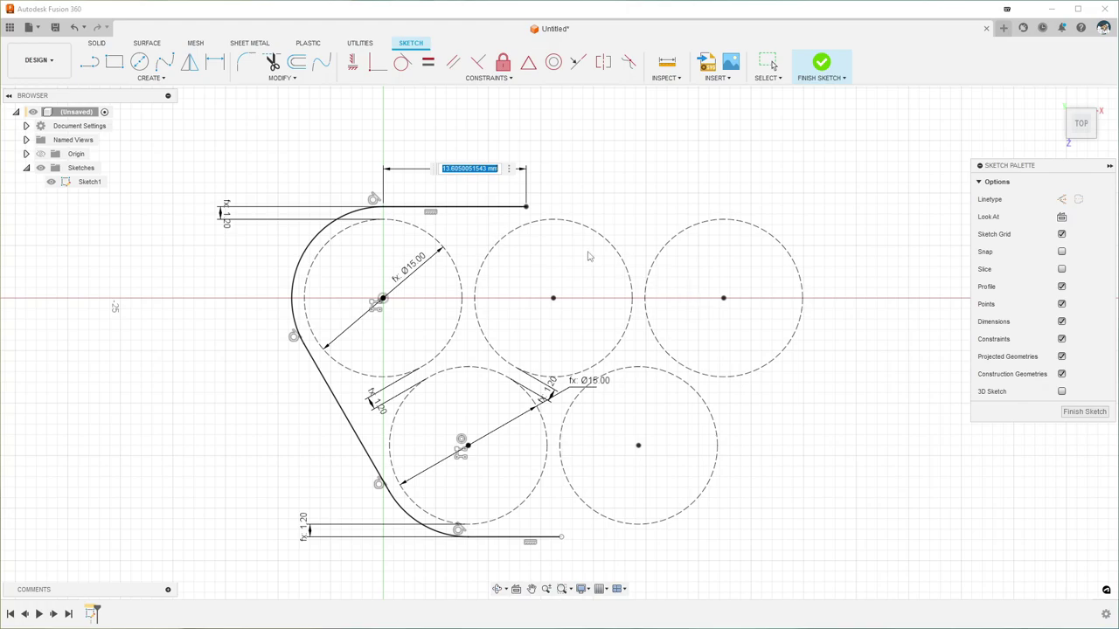
key("BackSpace")
type("hol")
type("HolePadding*3")
key("Return")
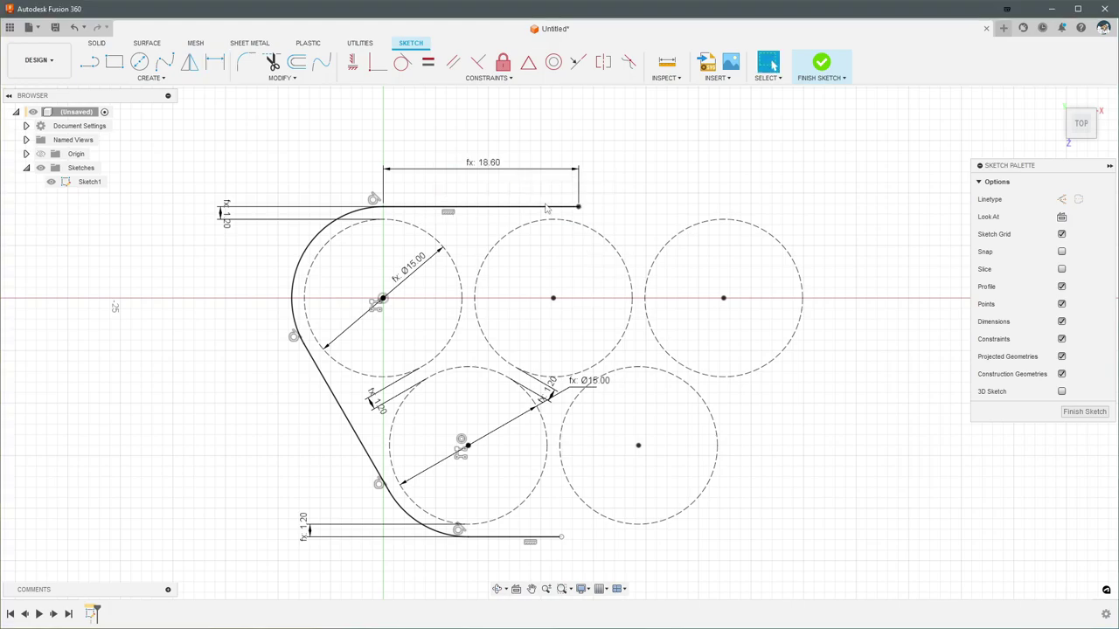
Group the sum in the upper line's length formula, making it (HoldOD + HolePadding) * RowCount
double_click(472, 166)
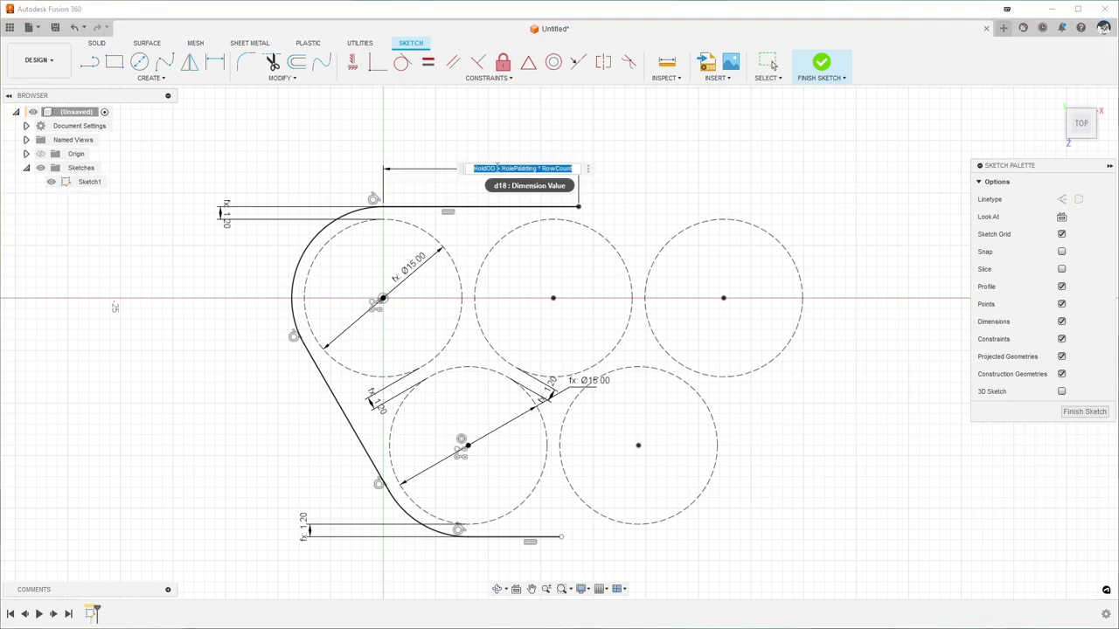
left_click(476, 168)
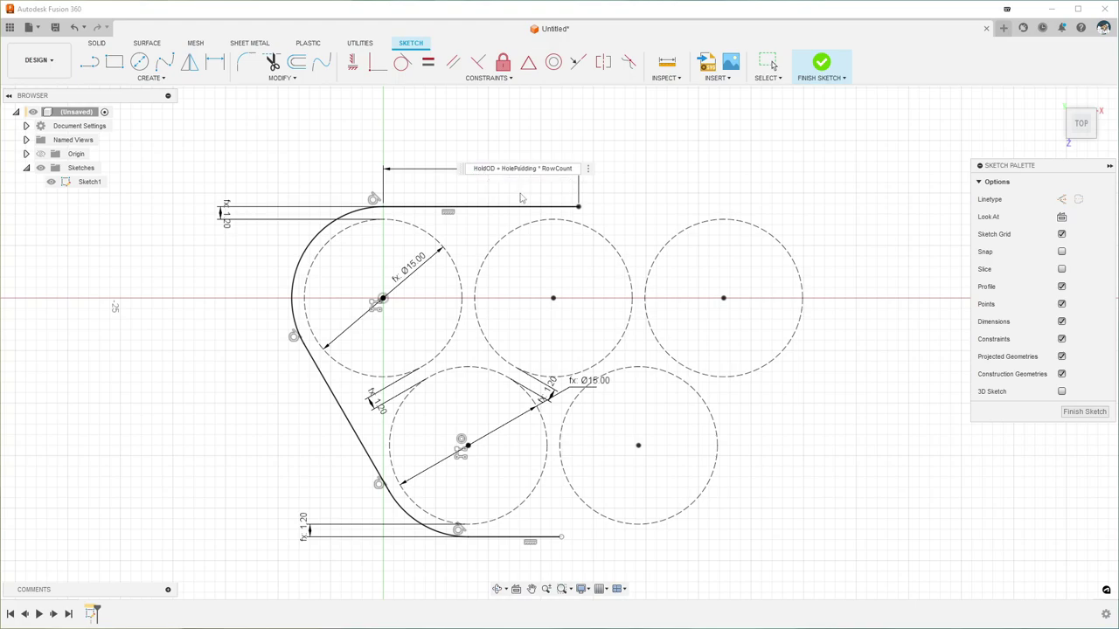
key("Home")
type("(")
key("Left")
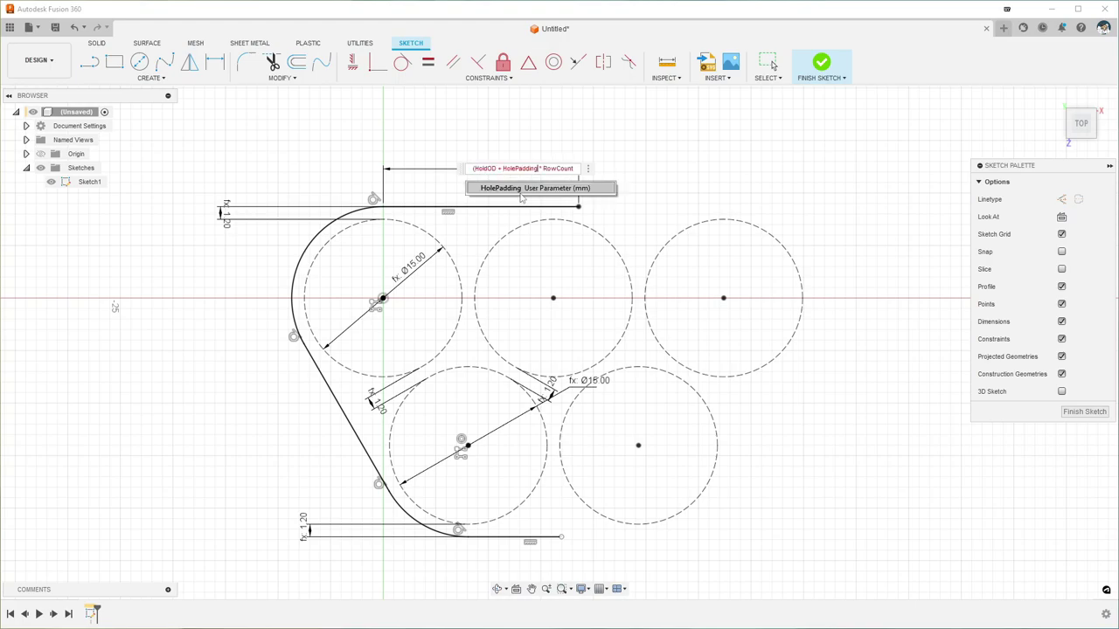
type(")")
key("Return")
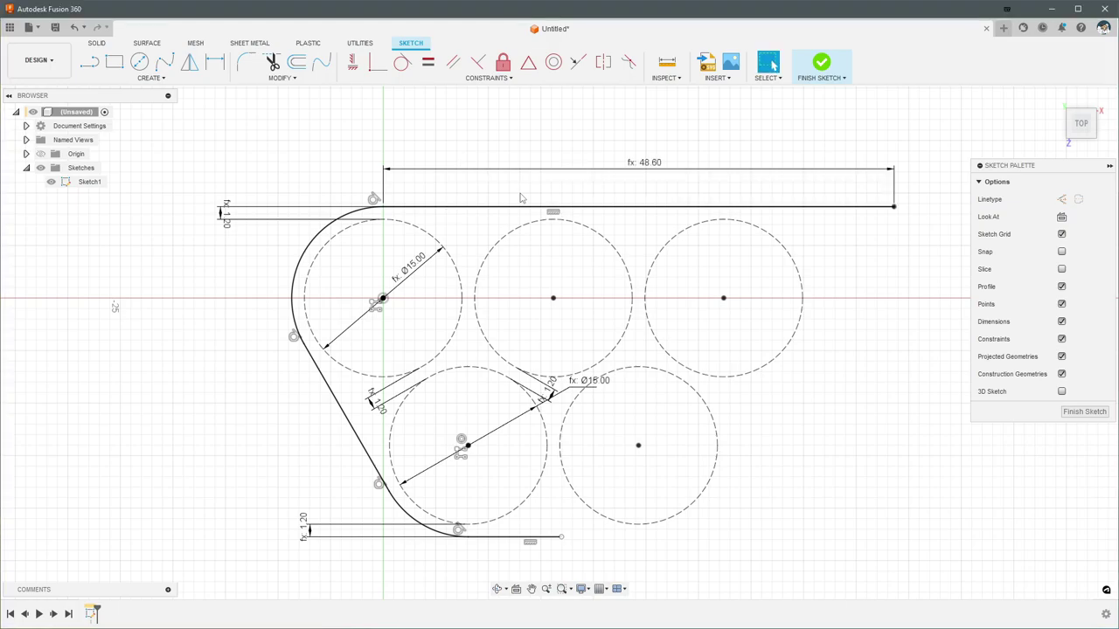
Extend the upper line's length formula to (HoldOD + HolePadding) * RowCount - HoldOD - HolePadding
middle_click_drag(885, 276, 868, 288)
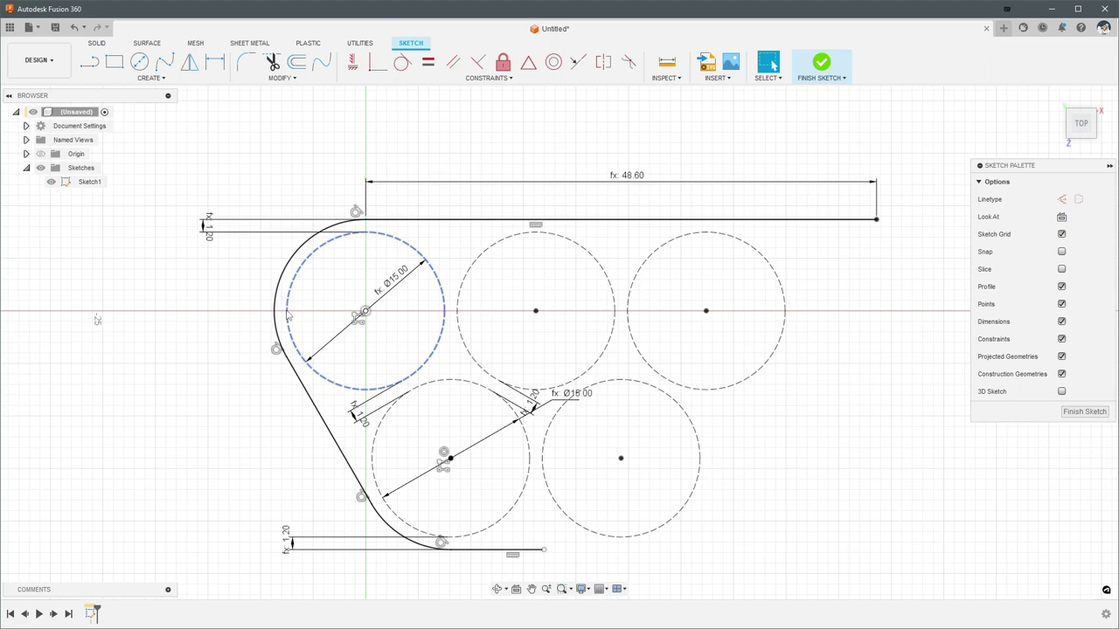
double_click(633, 177)
key("Right")
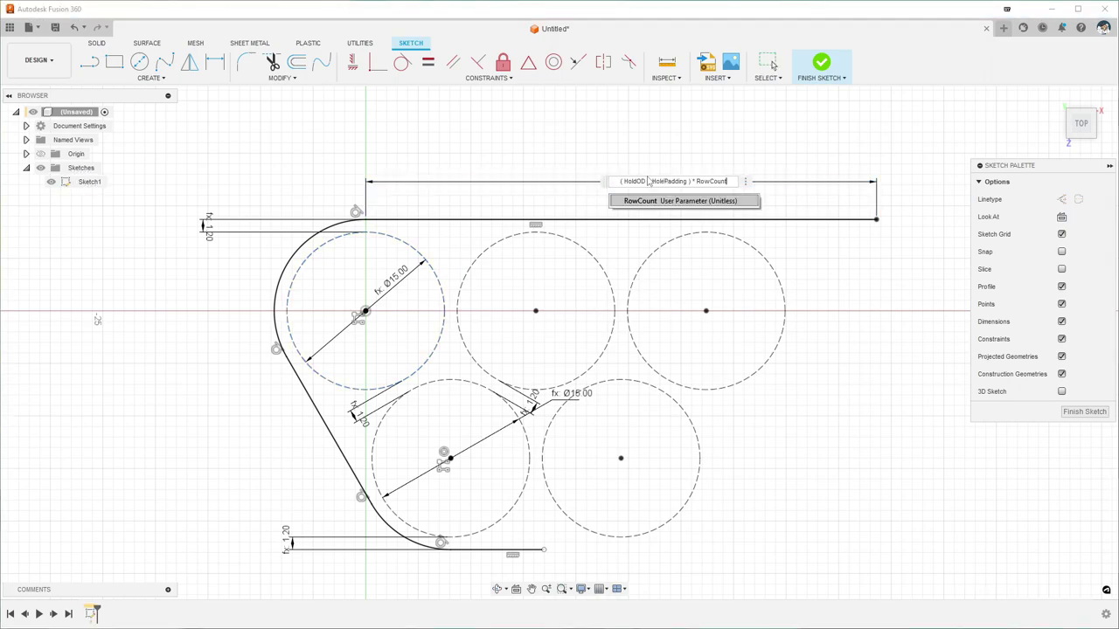
type("- ho")
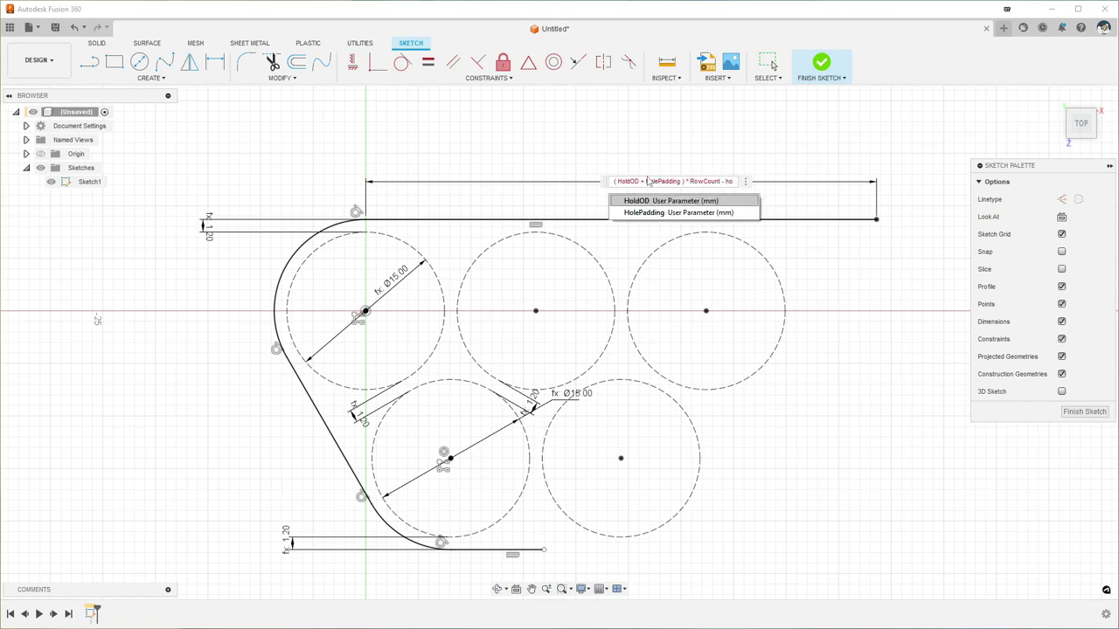
key("Tab")
type("-")
type(" hole")
key("Tab")
key("Return")
Rename the user parameter HoldOD as HoleOD
key("s")
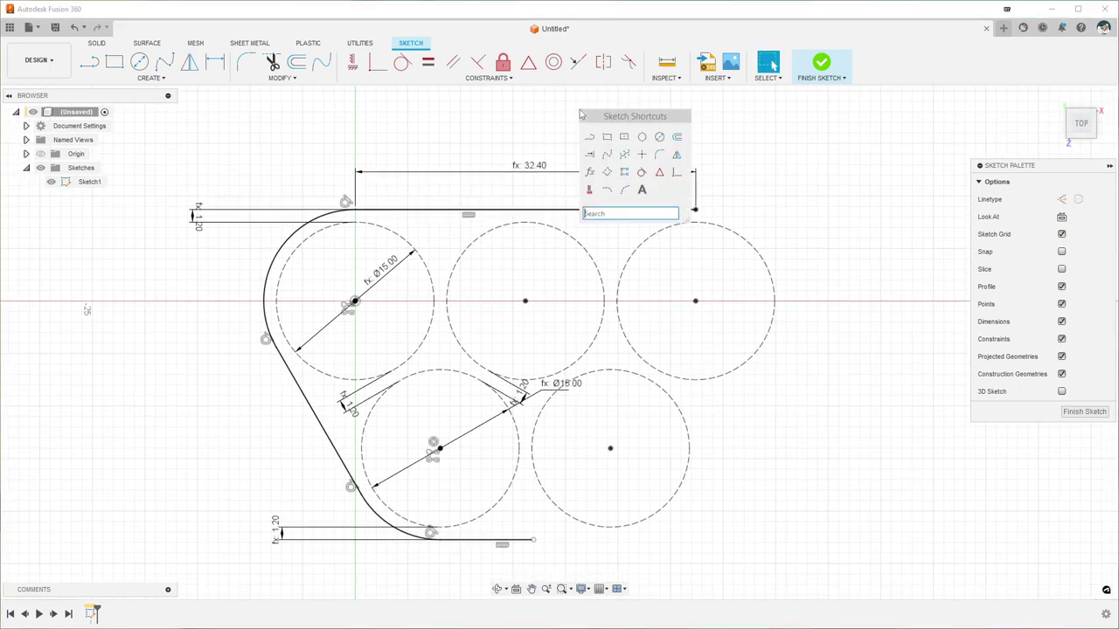
left_click(594, 184)
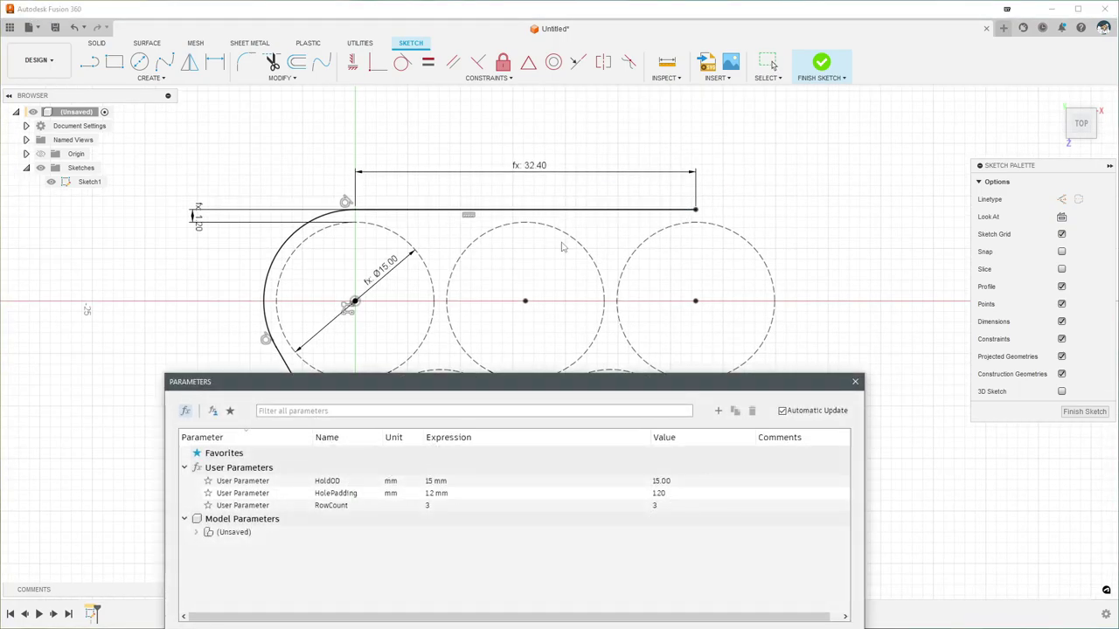
left_click(330, 482)
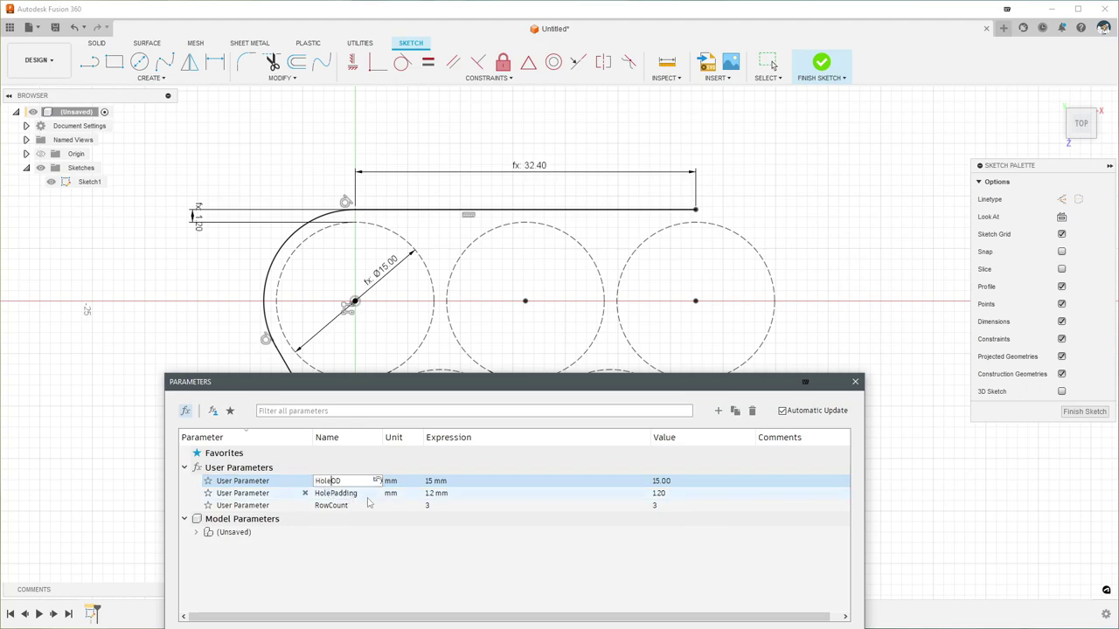
left_click(578, 541)
left_click(855, 382)
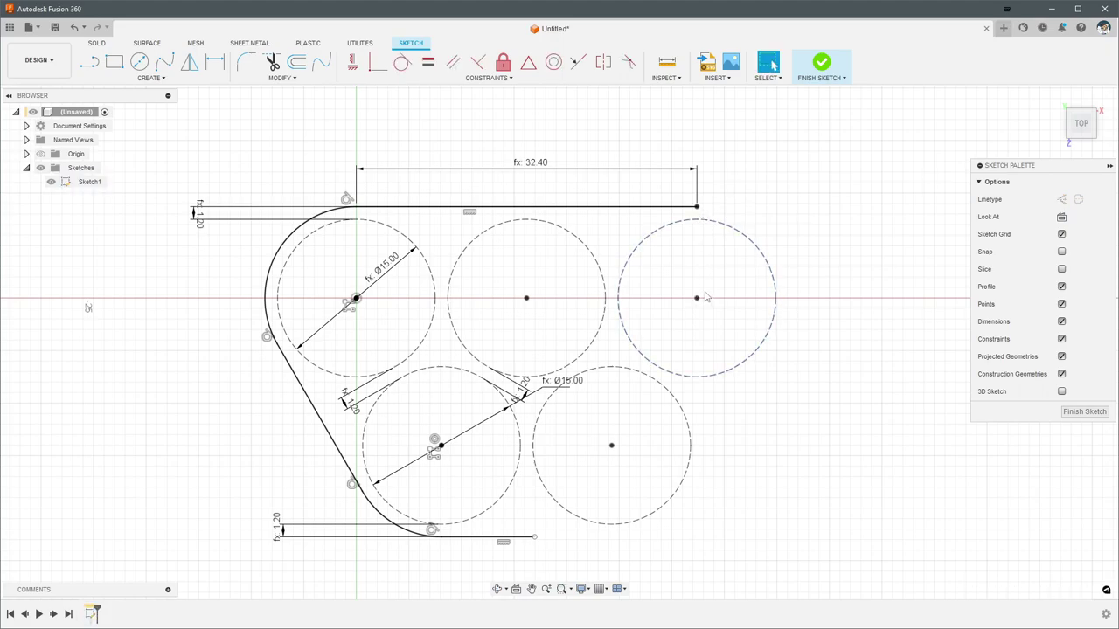
Draw a line joining the free ends of the upper and lower lines, and make it a construction line
middle_click_drag(730, 317, 747, 327)
middle_click_drag(846, 452, 807, 441)
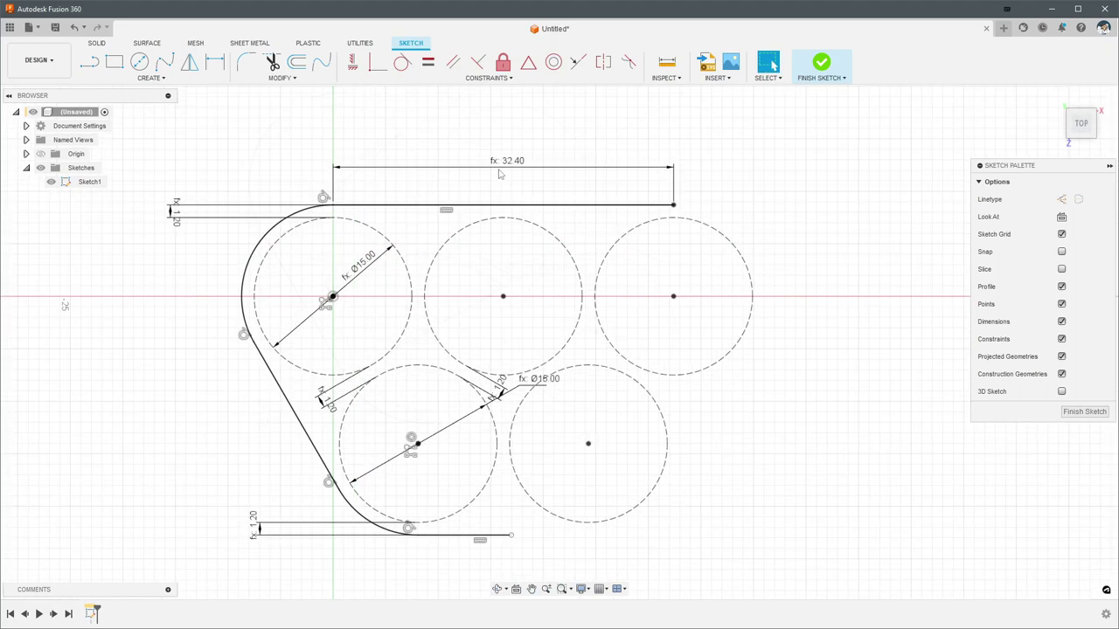
key("l")
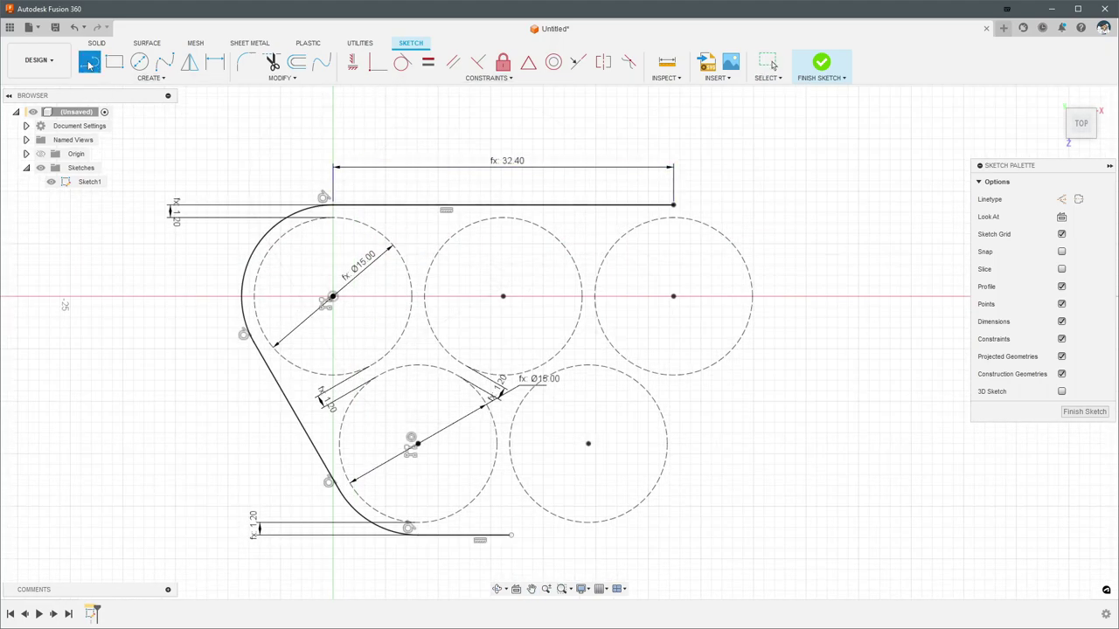
left_click(673, 206)
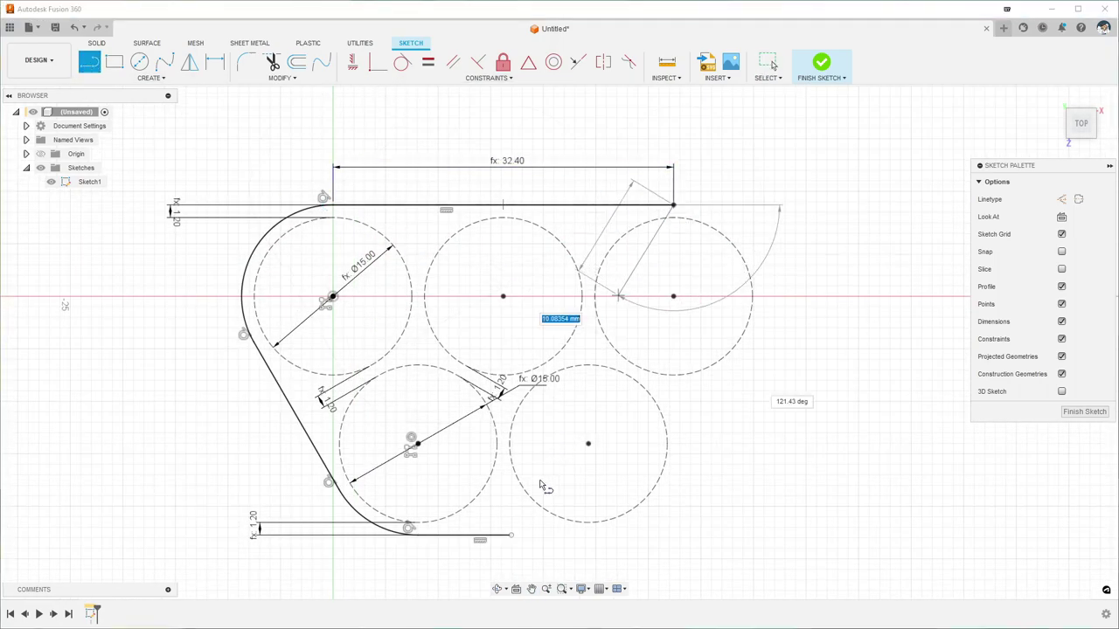
left_click(511, 535)
key("Escape")
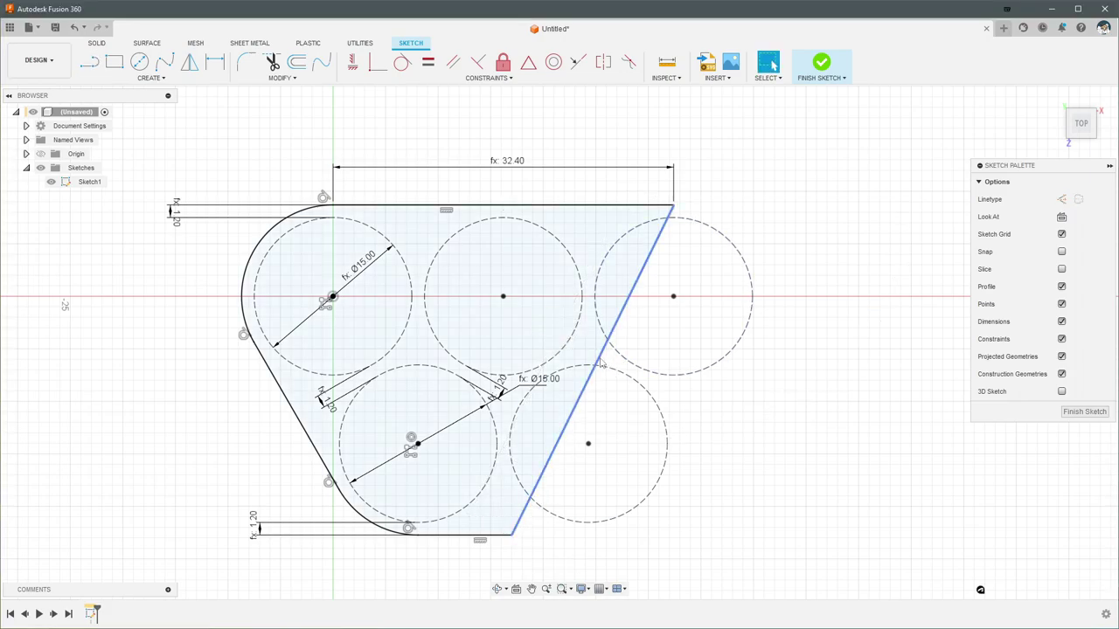
left_click(622, 361)
left_click(1081, 200)
key("Escape")
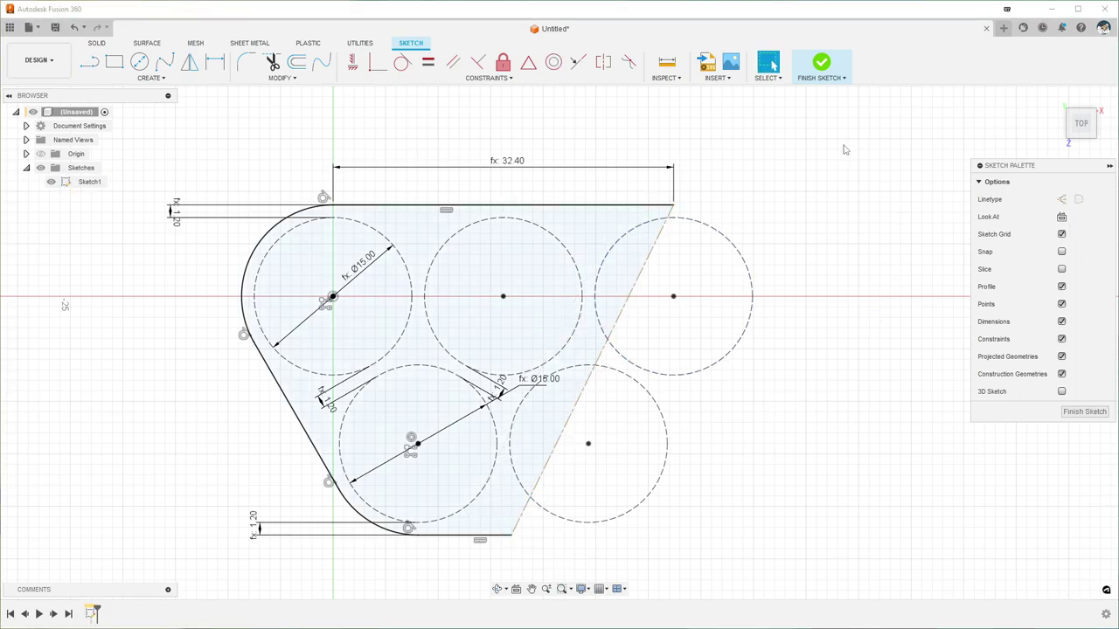
Constrain the construction line closing the outline to be vertical
left_click(355, 63)
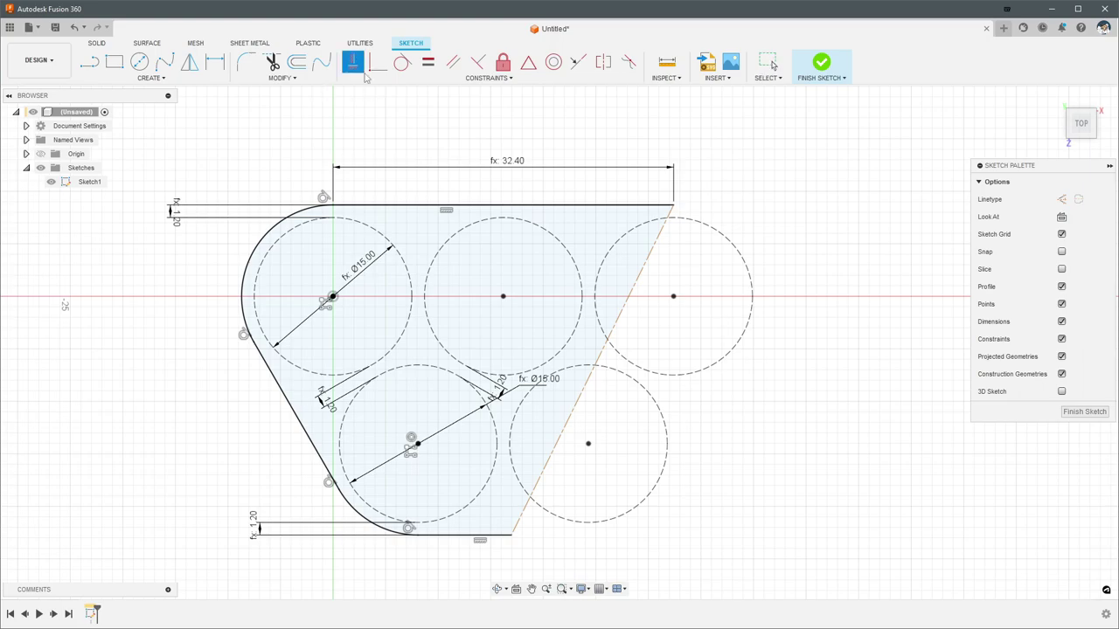
left_click(605, 366)
key("Escape")
mouse_move(824, 254)
middle_mouse_down()
mouse_move(842, 255)
mouse_move(711, 249)
middle_mouse_up()
scroll(710, 249, "down", 1)
key("s")
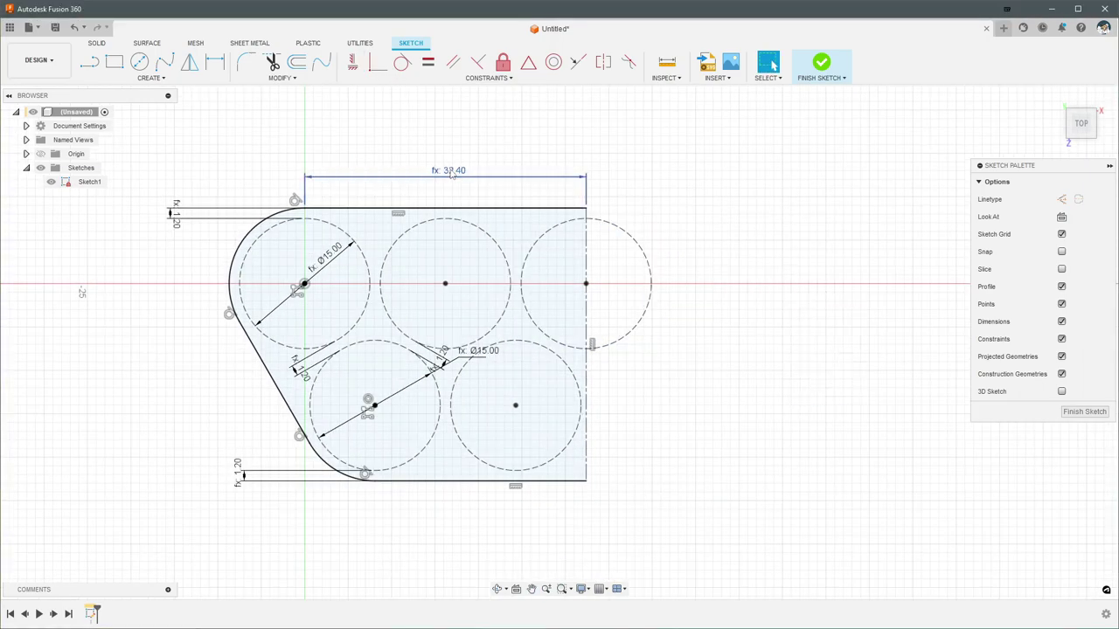
Review the formula that drives the upper line's length dimension
double_click(450, 172)
left_click(621, 175)
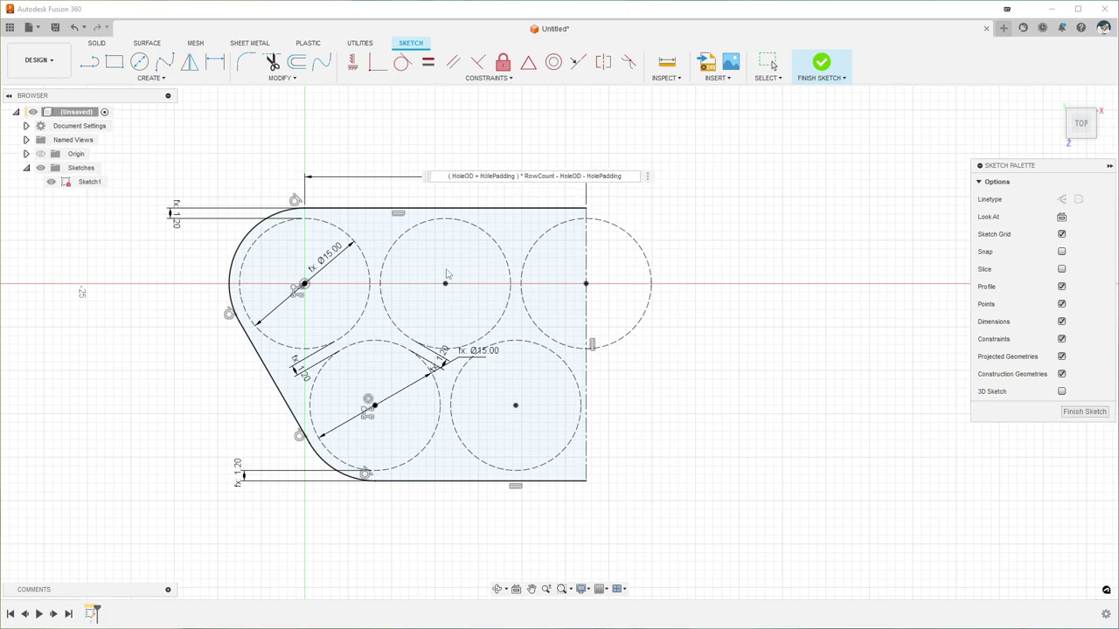
key("Right")
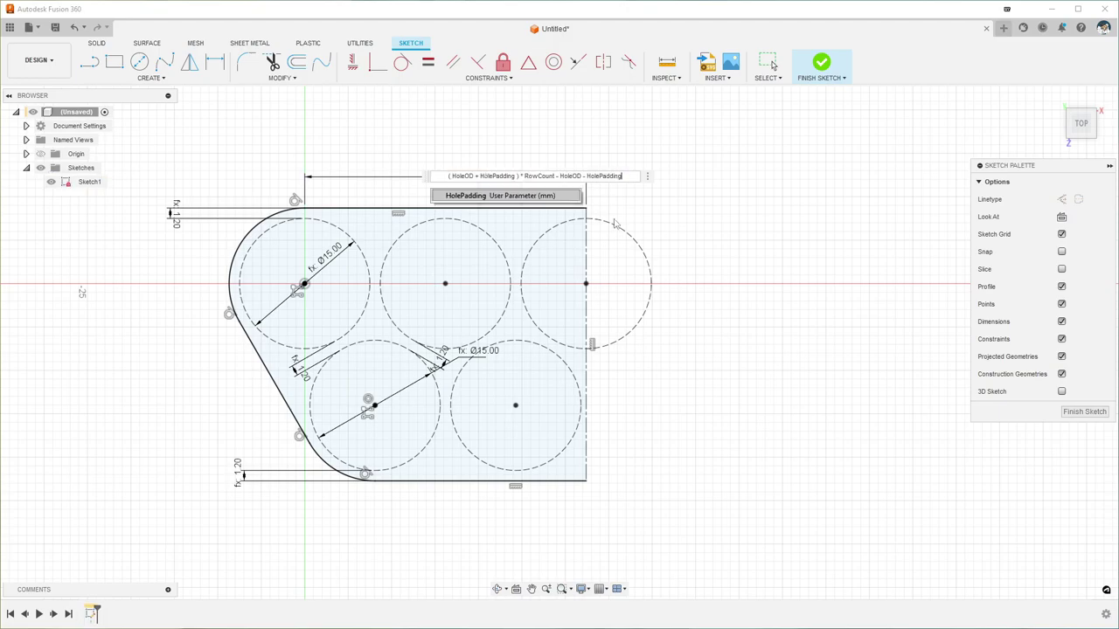
key("Return")
Mirror the solid outline curves about the vertical construction line to close the wall outline on the other side
key("s")
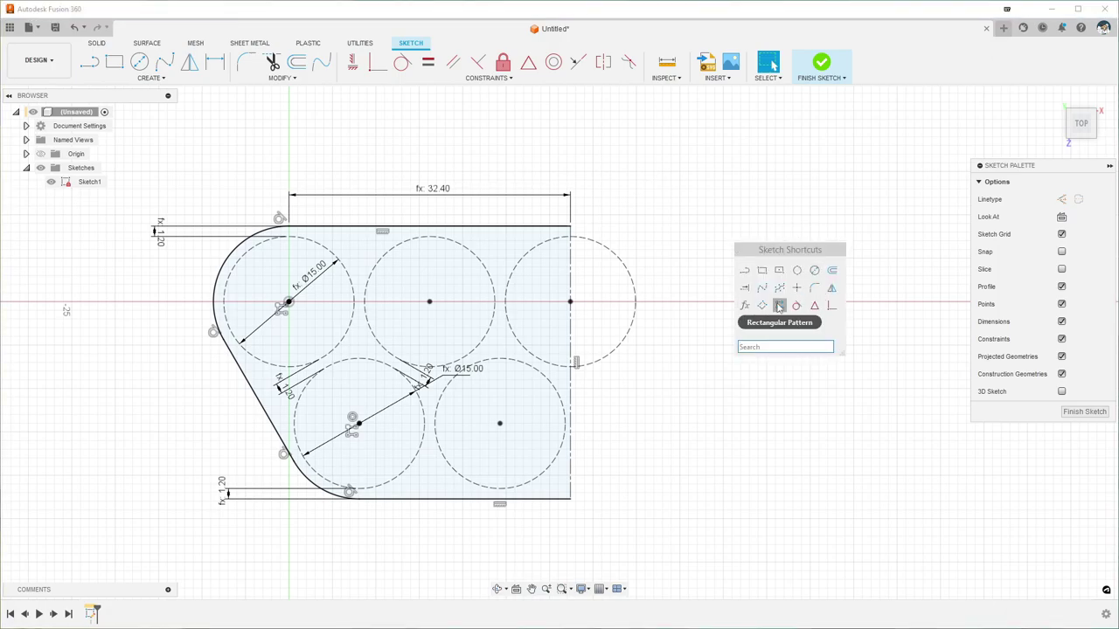
type("mirr")
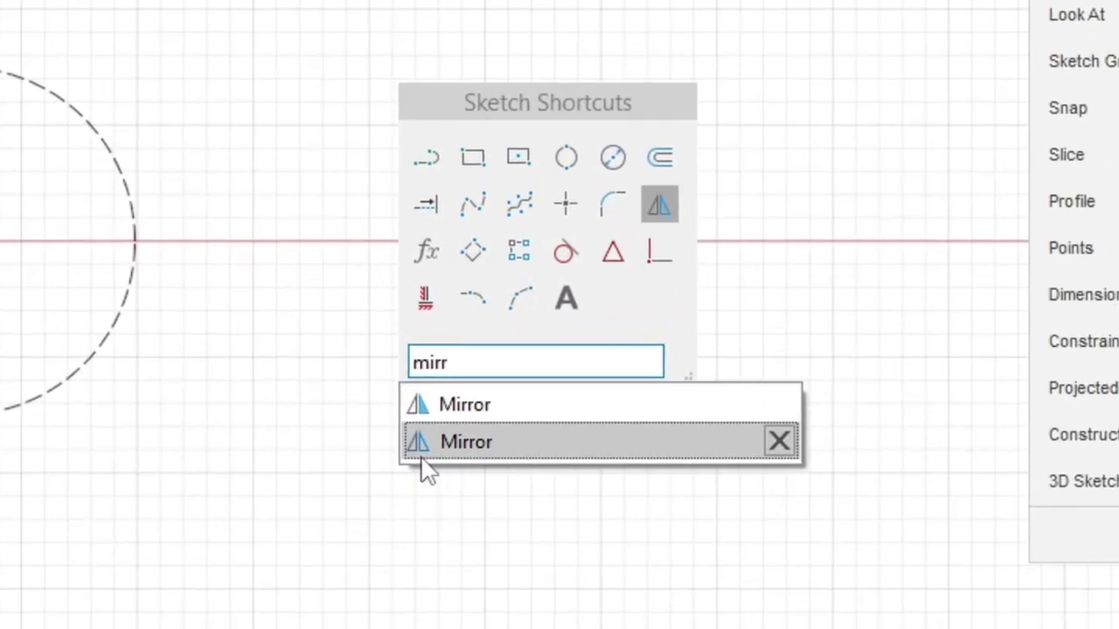
left_click(422, 456)
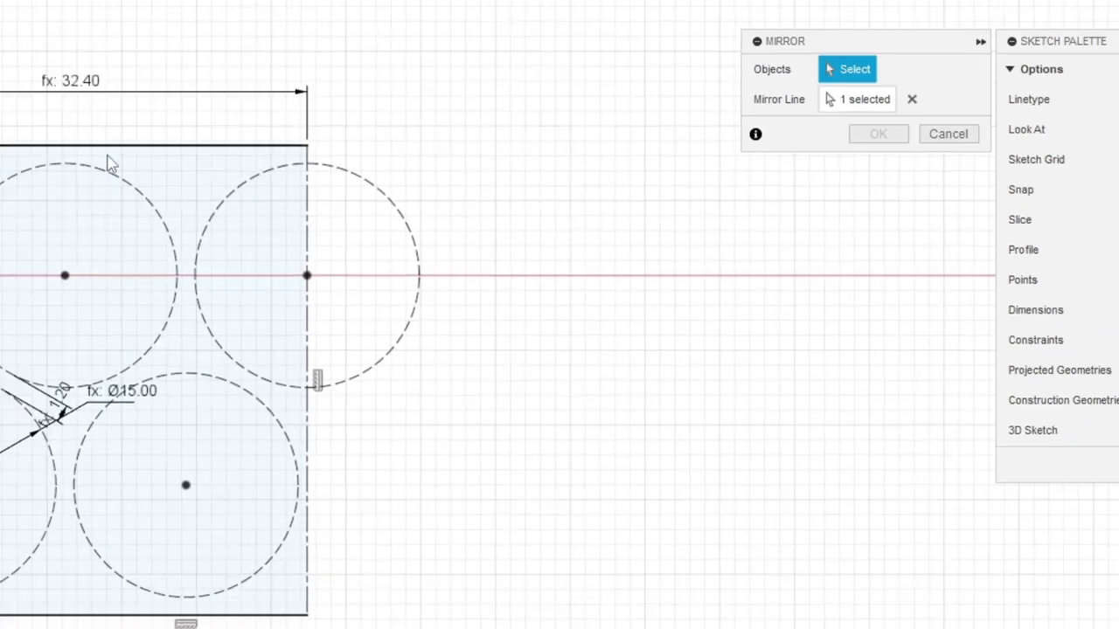
left_click(0, 61)
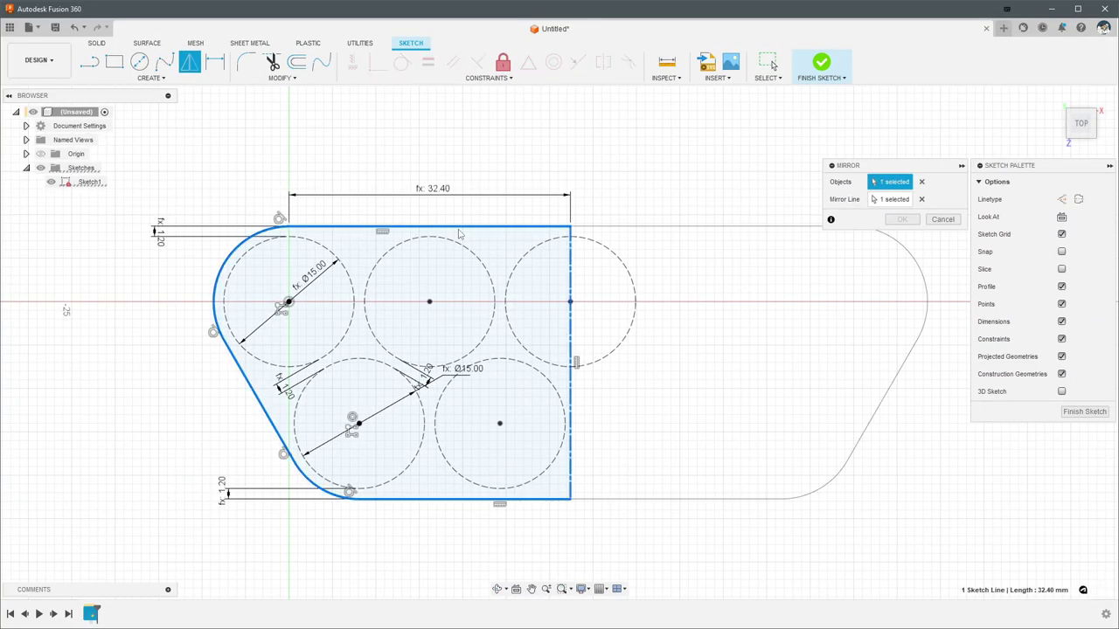
double_click(458, 229)
middle_click_drag(697, 251, 577, 219)
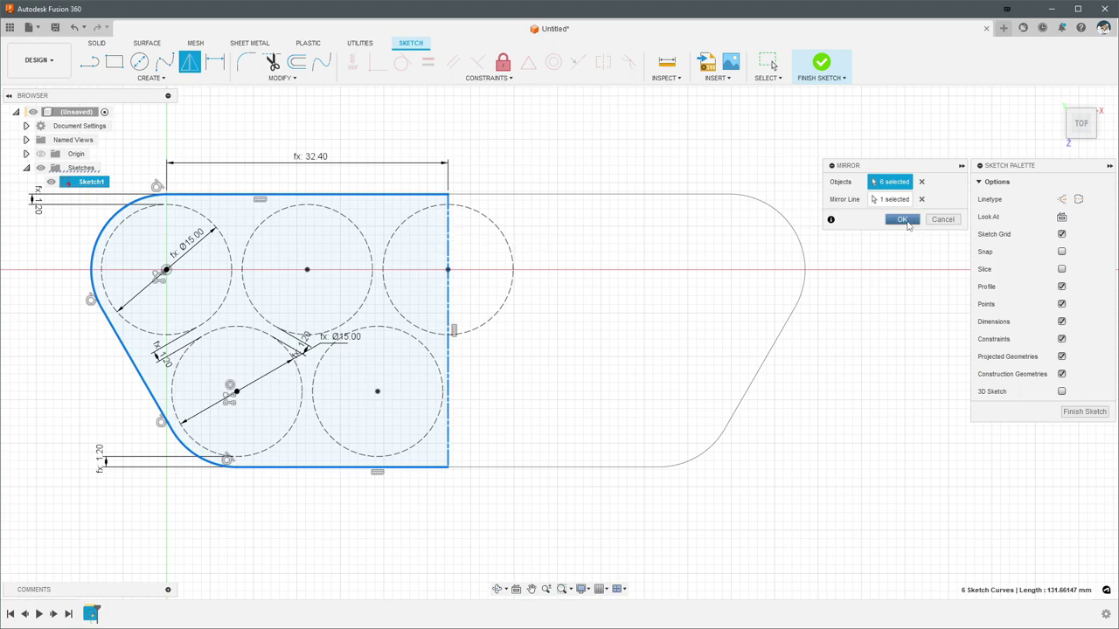
left_click(902, 219)
middle_click_drag(705, 164, 772, 167)
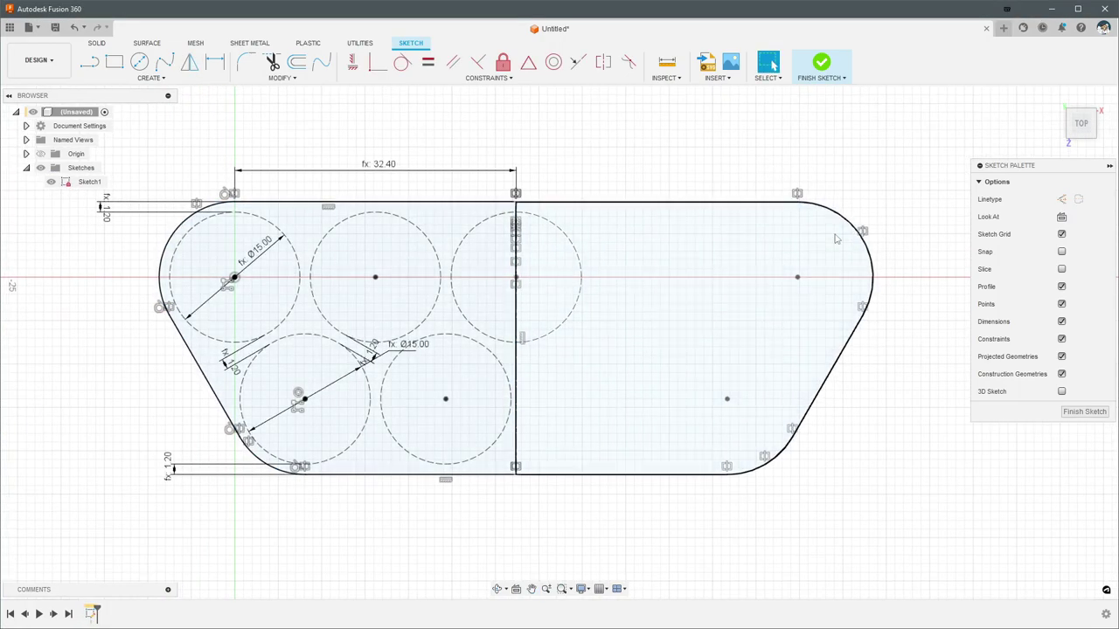
Halve the upper line's length dimension by setting its expression to ((HoleOD + HolePadding) * RowCount - HoleOD - HolePadding)/2
middle_click_drag(649, 256, 792, 277)
middle_click_drag(878, 248, 729, 244)
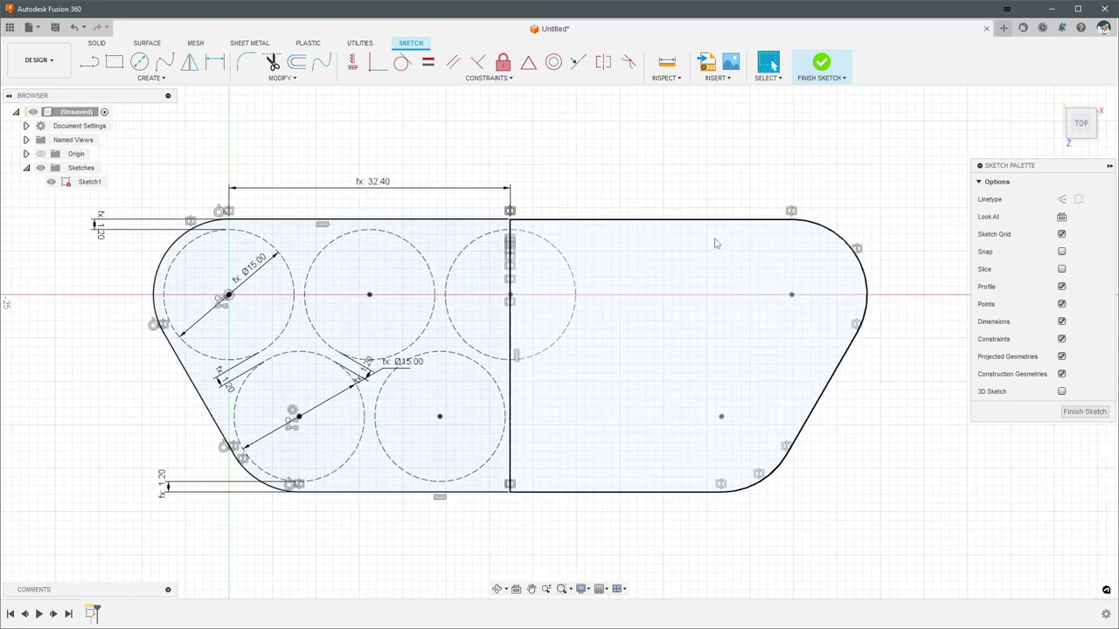
double_click(382, 184)
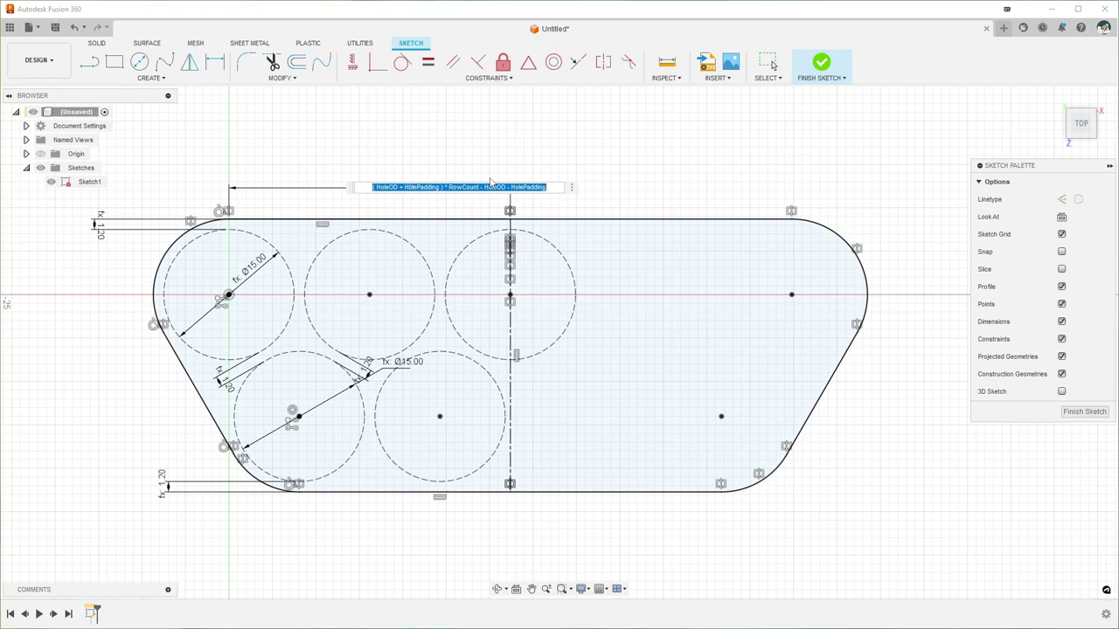
key("End")
type(")")
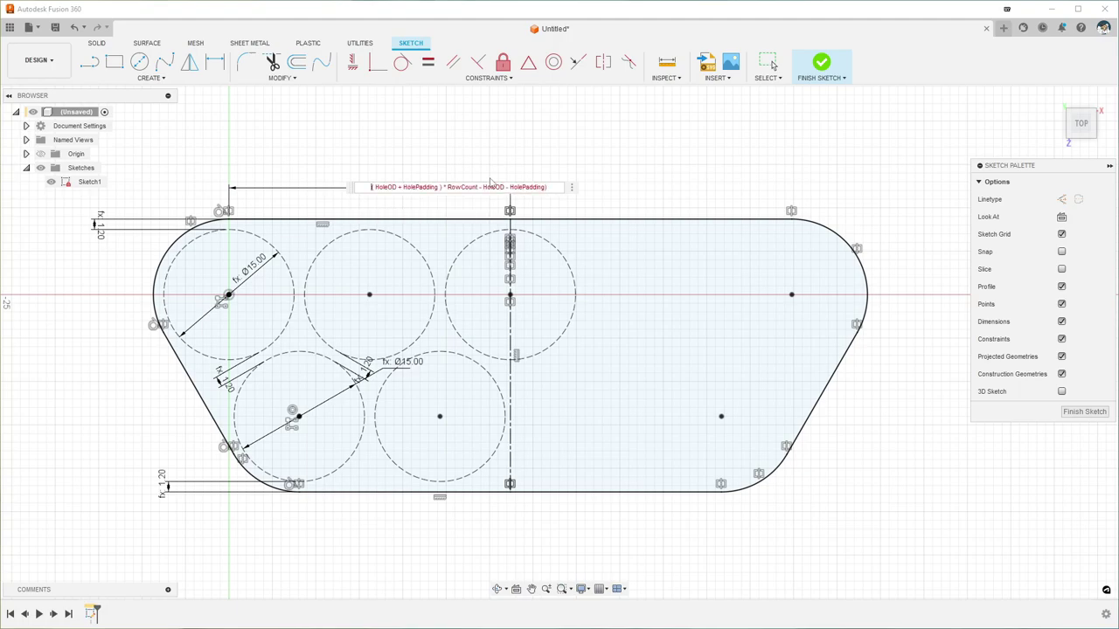
type("(")
key("End")
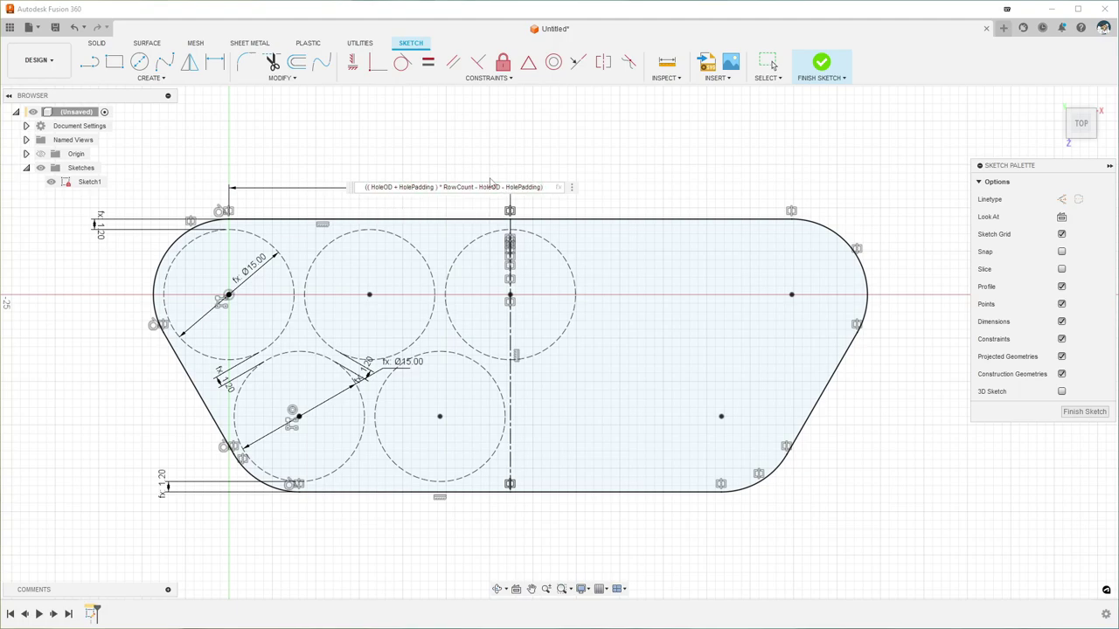
type(")/2")
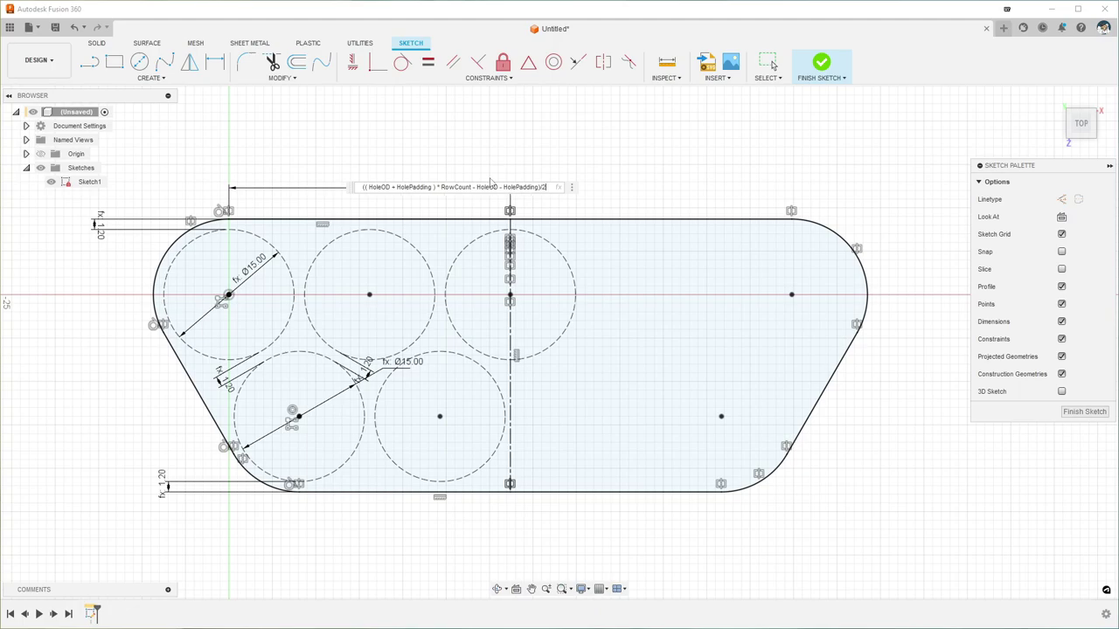
key("Return")
middle_click_drag(670, 188, 795, 173)
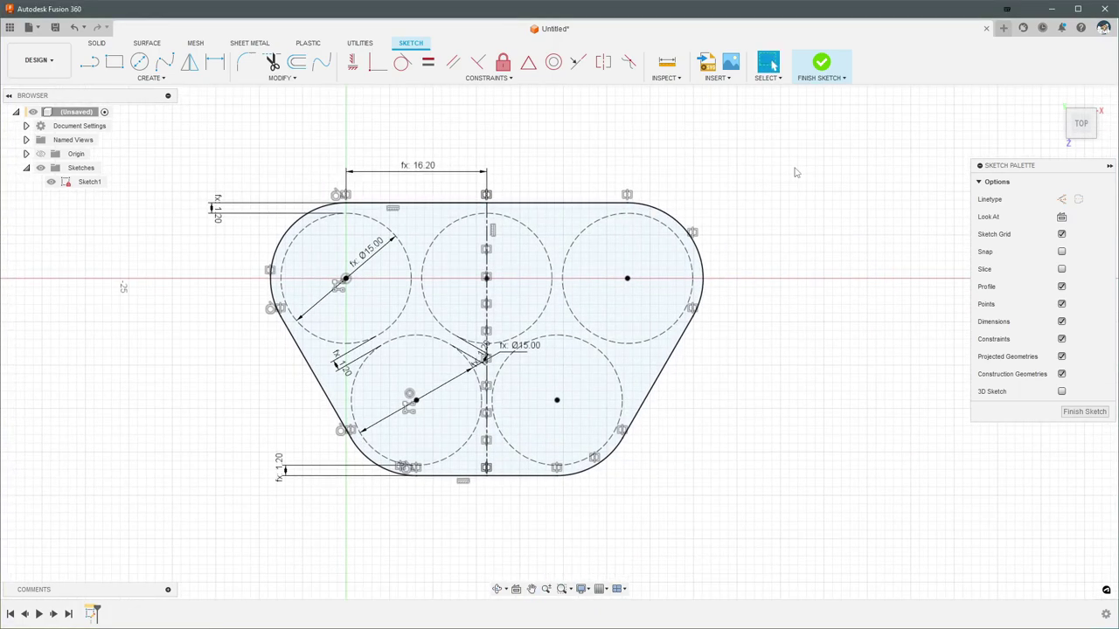
Test the mirrored outline by setting the user parameter RowCount to 5
scroll(754, 279, "down", 1)
mouse_move(795, 269)
middle_mouse_down()
mouse_move(599, 219)
mouse_move(656, 210)
mouse_move(715, 234)
middle_mouse_up()
scroll(700, 228, "down", 1)
key("s")
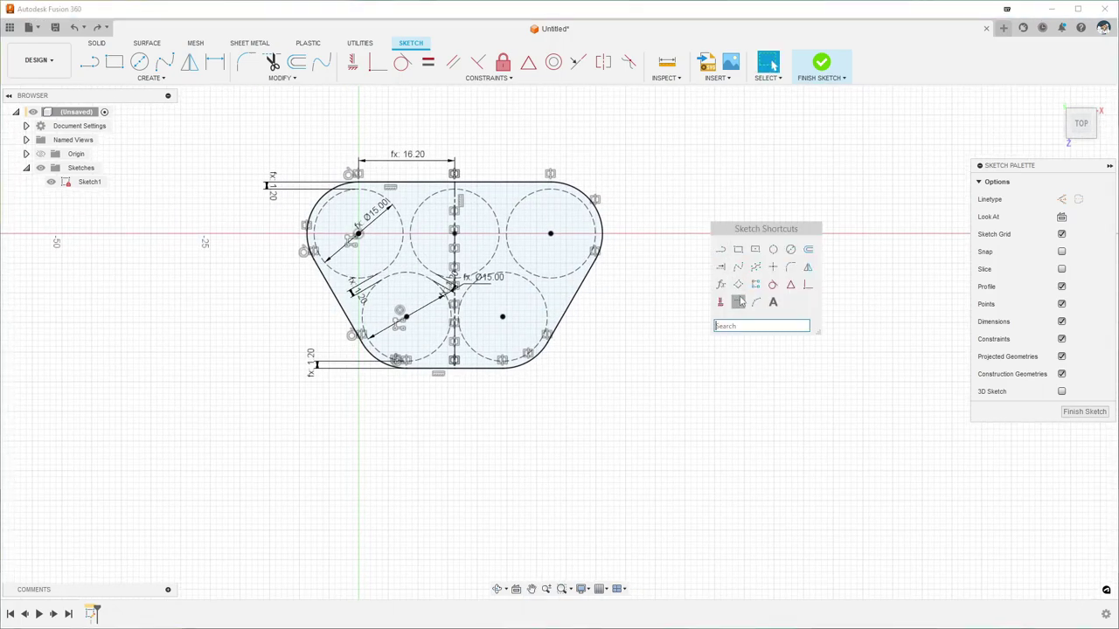
left_click(725, 292)
double_click(449, 506)
type("5")
key("Return")
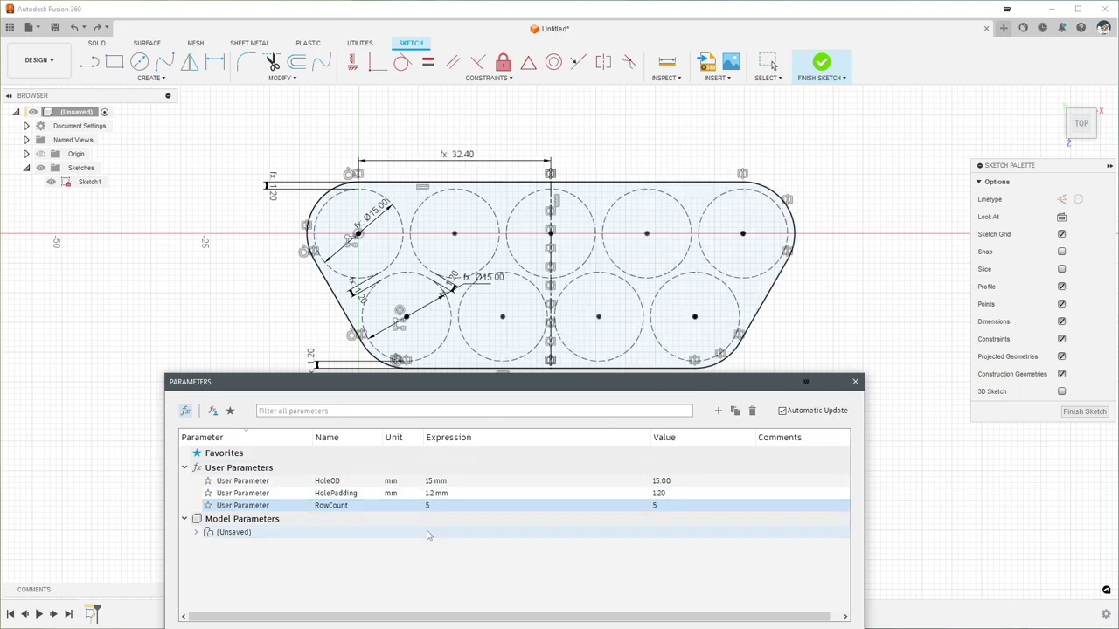
Test the outline with RowCount values of 8 and 6
double_click(432, 506)
type("8")
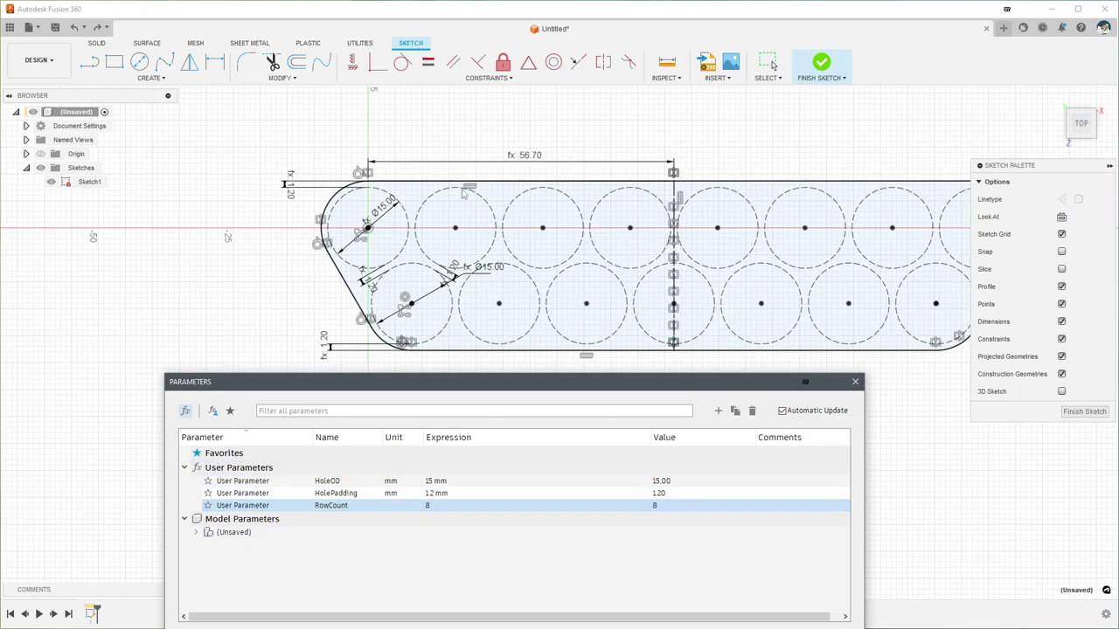
key("Return")
left_click(494, 588)
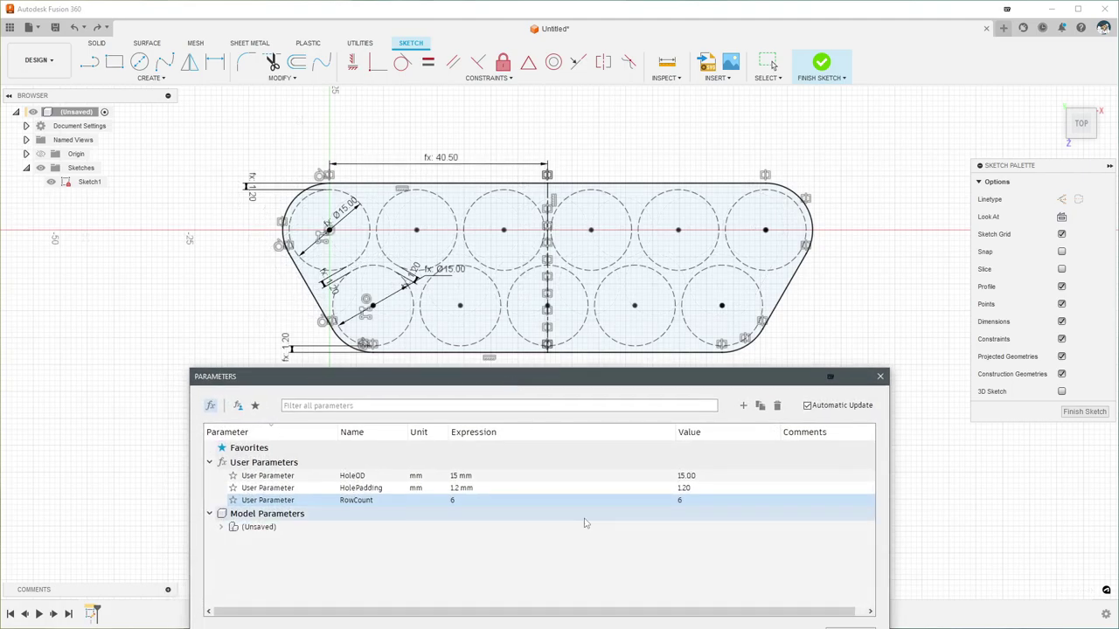
left_click(537, 570)
Try a RowCount of 2 and shift the parameters dialog to uncover the sketch
double_click(484, 500)
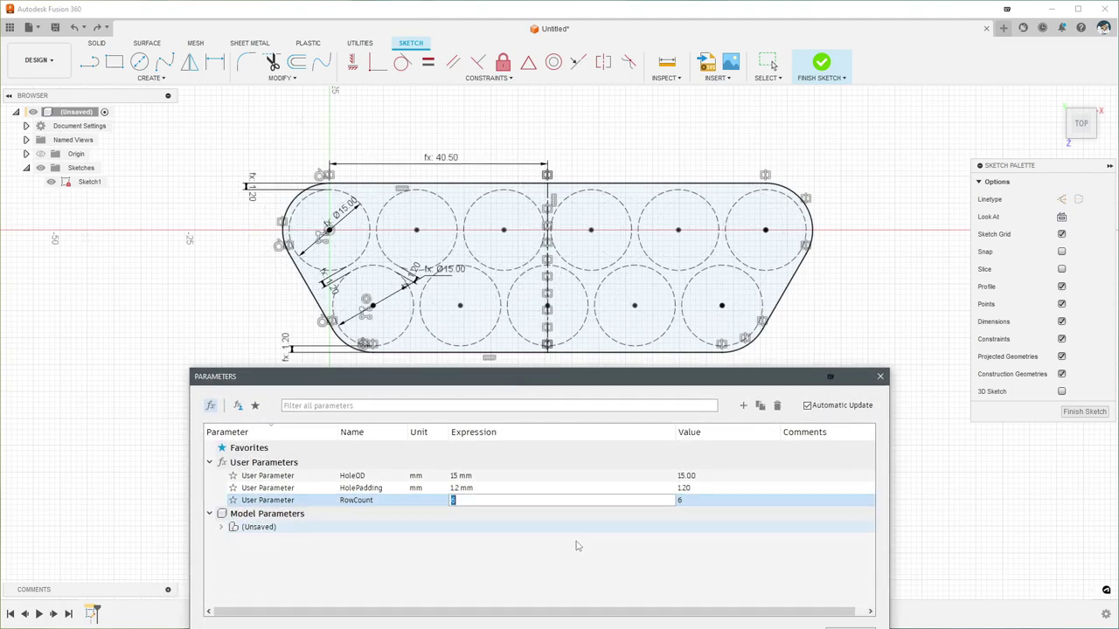
type("2")
key("Return")
left_click_drag(629, 390, 572, 389)
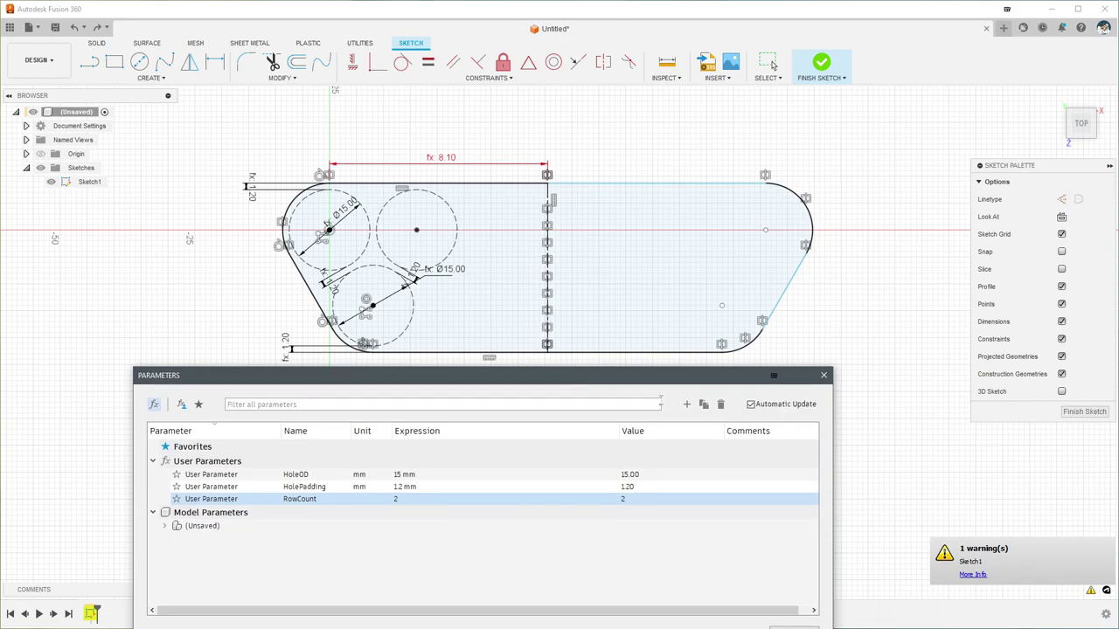
Open the Sketch1 warning's details and expand them down to the affected dimension
left_click(973, 574)
left_click(893, 474)
left_click(905, 492)
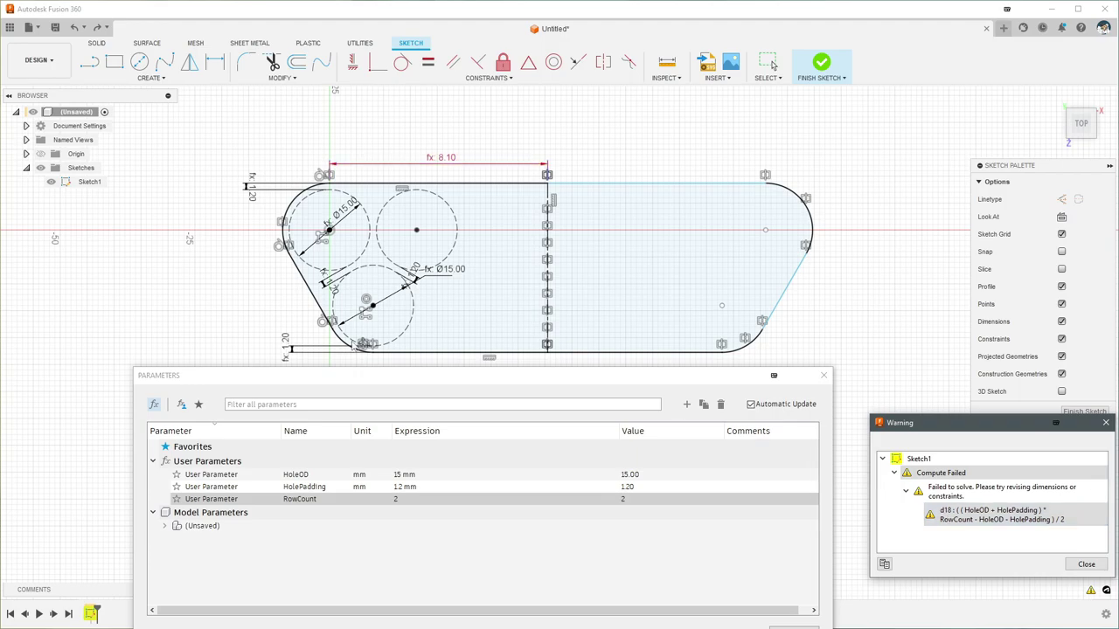
Examine the expressions of Sketch1's model parameters, including the halved linear dimension d18, and collapse the model parameters again
left_click_drag(342, 372, 324, 260)
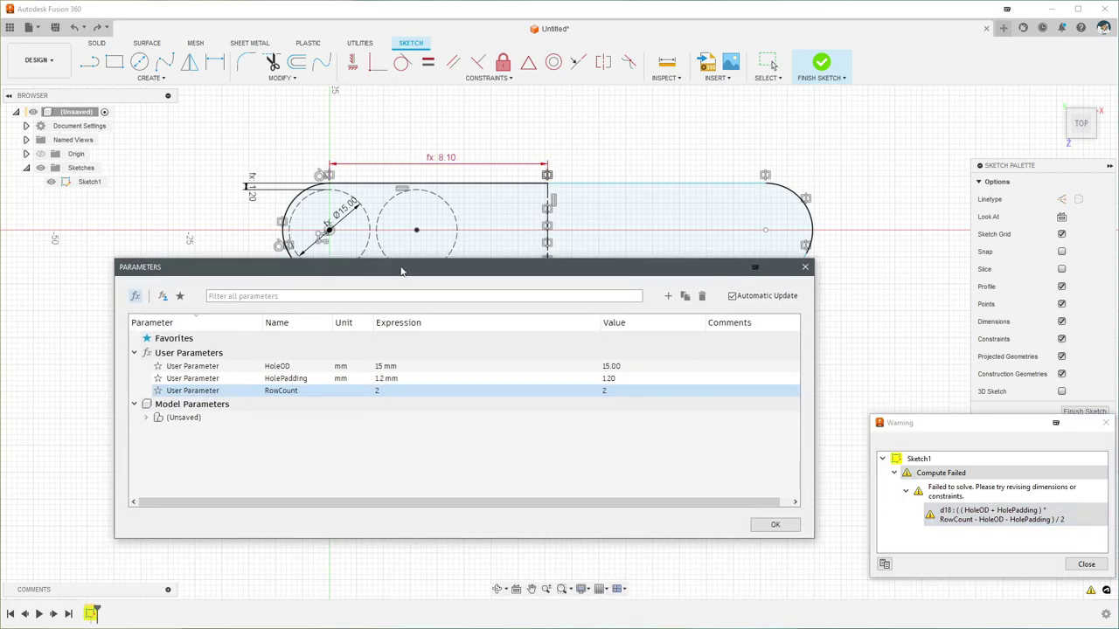
left_click_drag(402, 271, 437, 133)
left_click(181, 277)
left_click(222, 265)
left_click(193, 289)
scroll(385, 349, "down", 5)
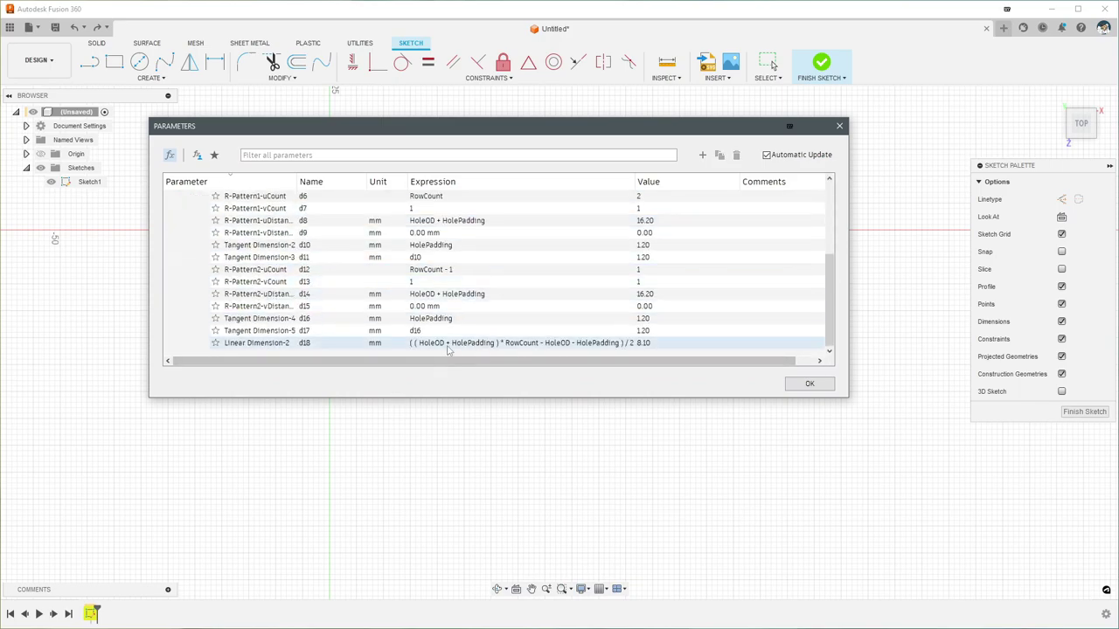
left_click_drag(429, 361, 475, 364)
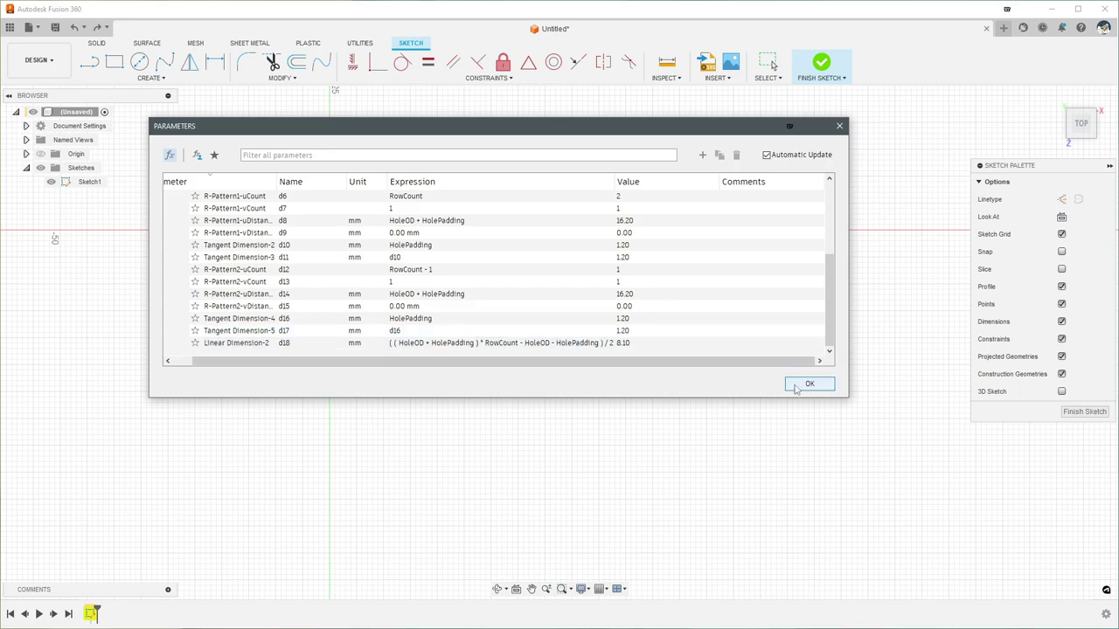
scroll(359, 341, "up", 5)
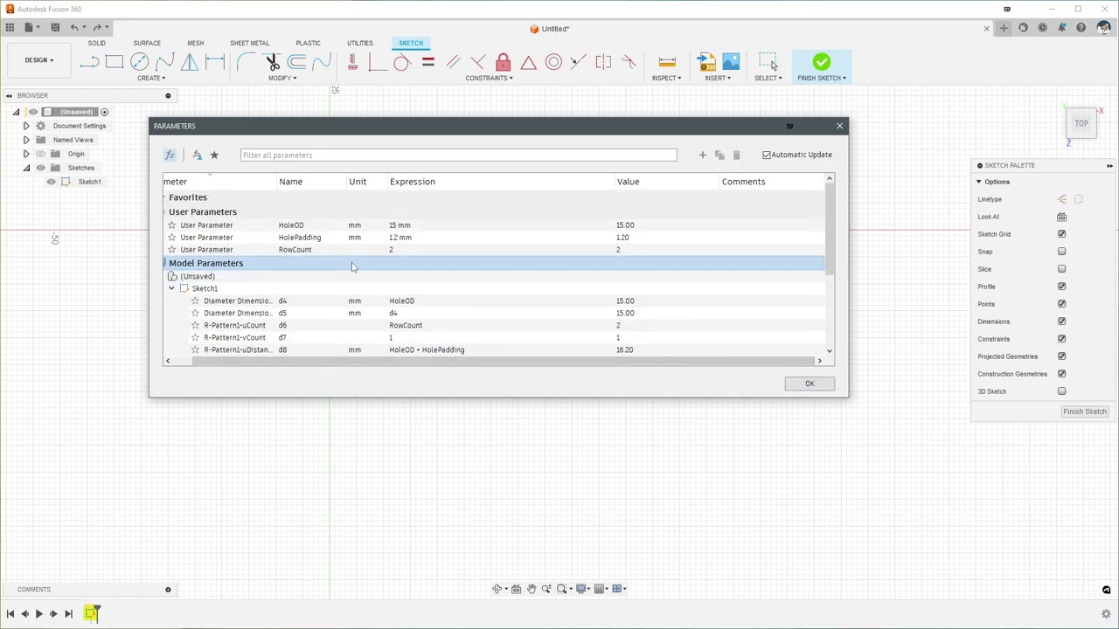
left_click(170, 263)
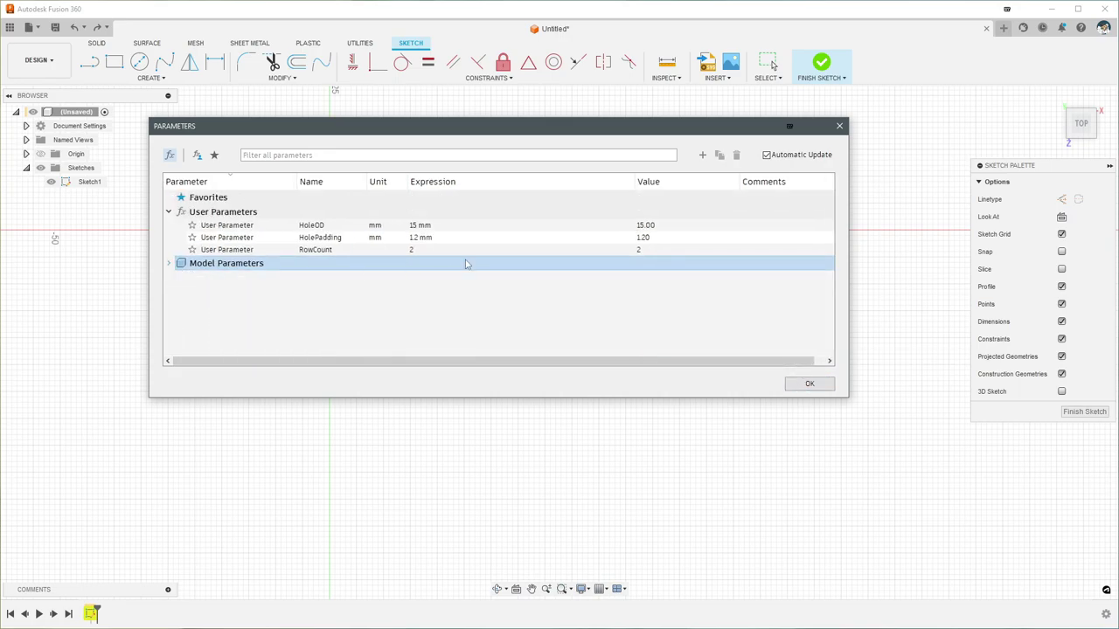
Set RowCount to 3 and close the parameters dialog
left_click(426, 250)
type("3")
key("Return")
left_click_drag(500, 127, 476, 403)
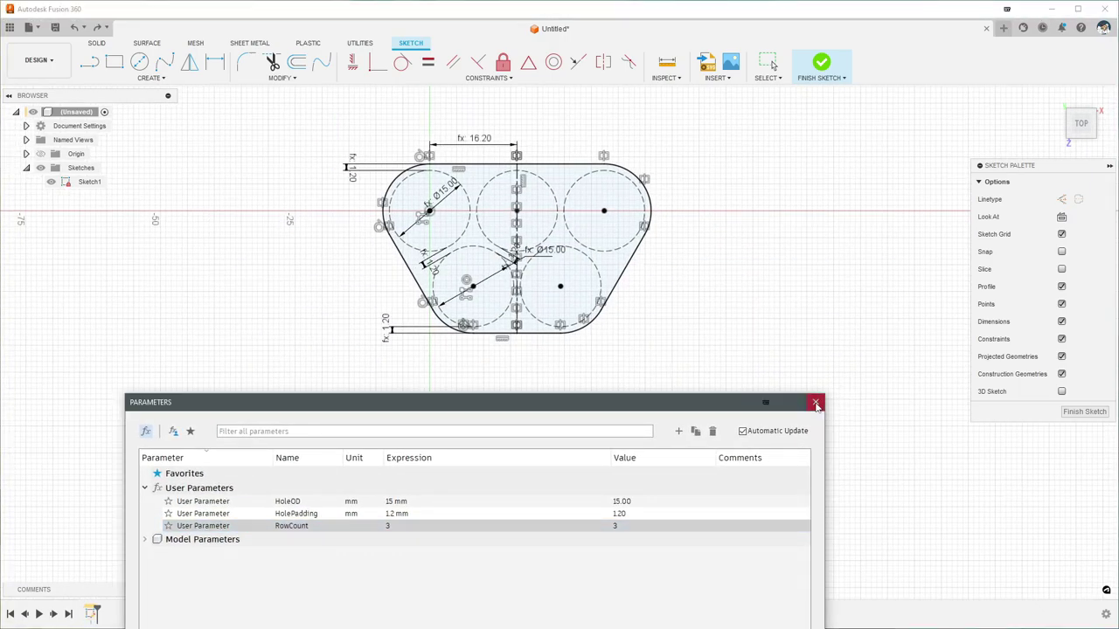
left_click(815, 402)
Delete both halves of the outline's lower horizontal line and clear the selection
left_click(501, 335)
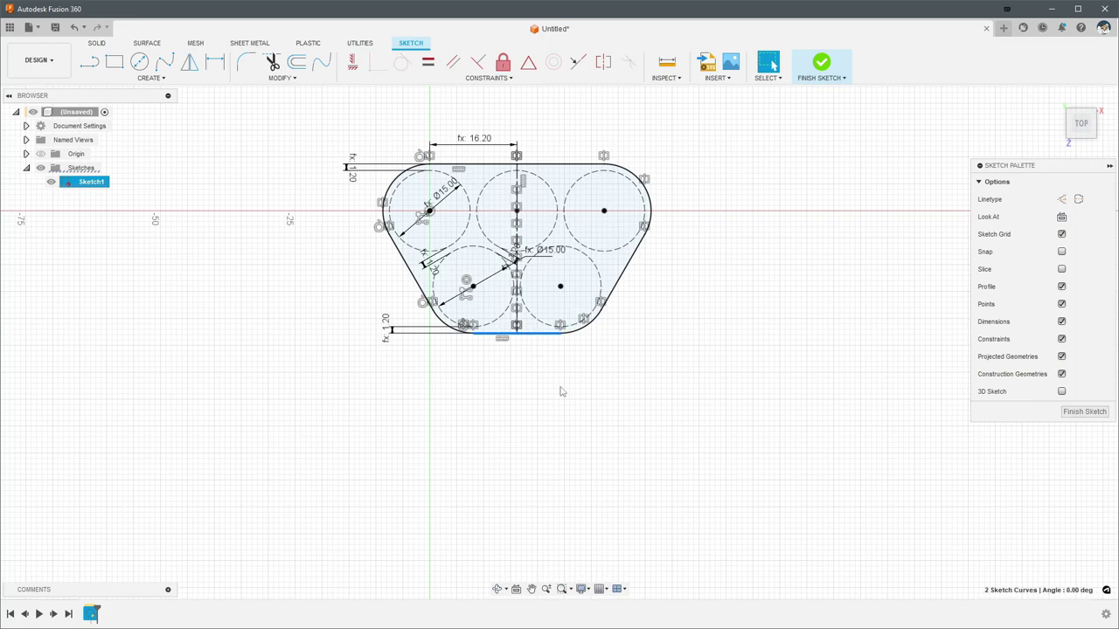
key("Delete")
middle_click_drag(467, 238, 480, 260)
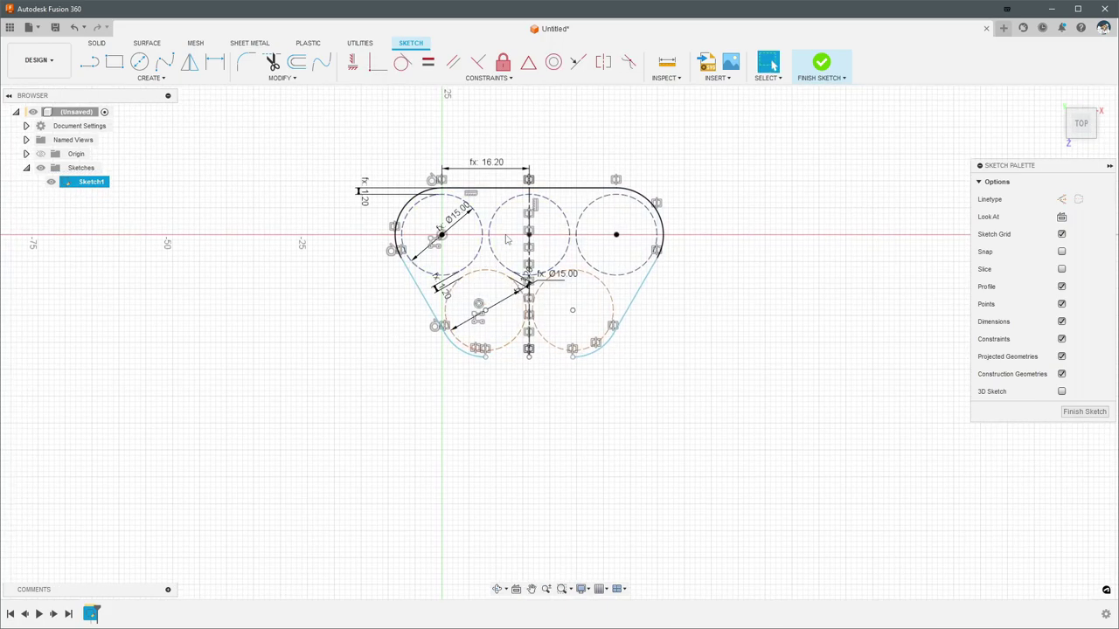
left_click(486, 276)
key("Escape")
middle_click_drag(770, 283, 789, 315)
middle_click_drag(771, 184, 749, 184)
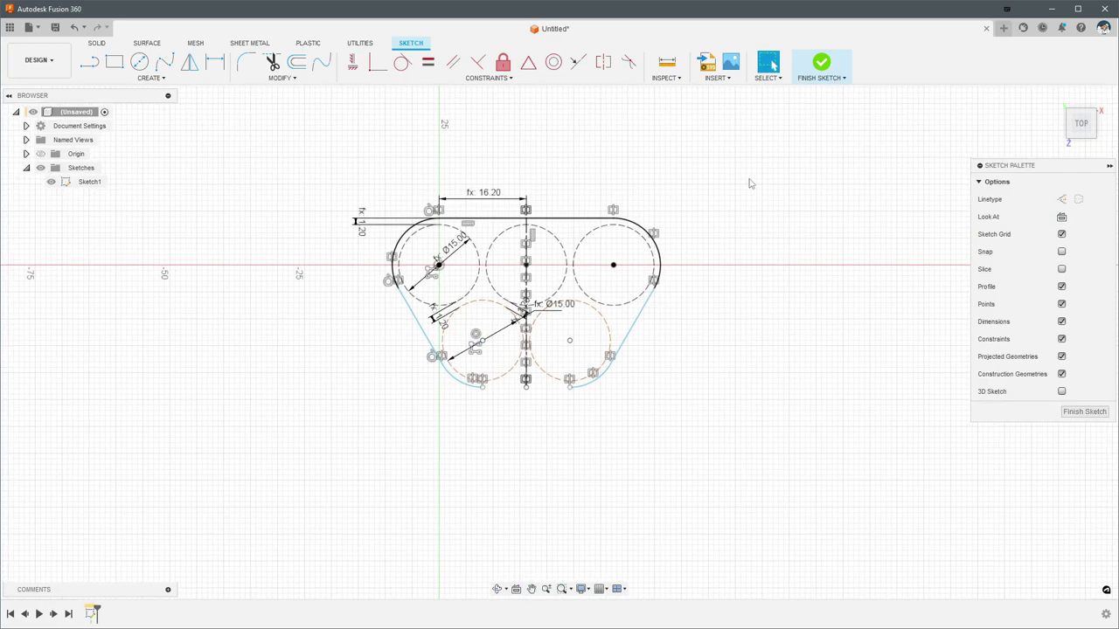
Set RowCount to 2 and try moving the free end of the open lower-left arc
key("s")
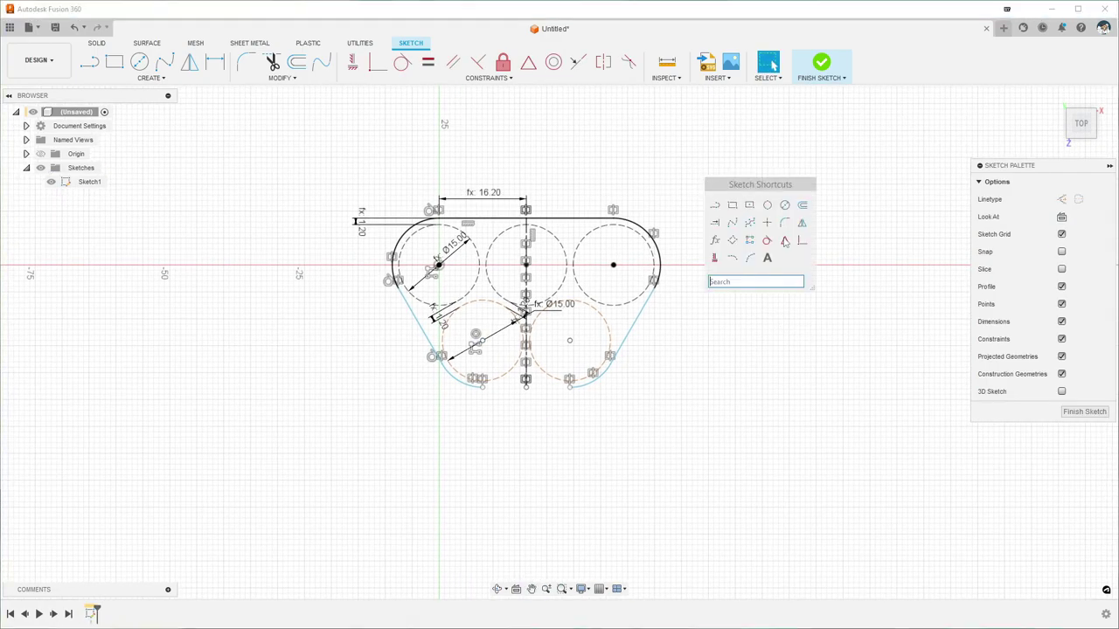
left_click(729, 236)
double_click(389, 526)
type("2")
key("Return")
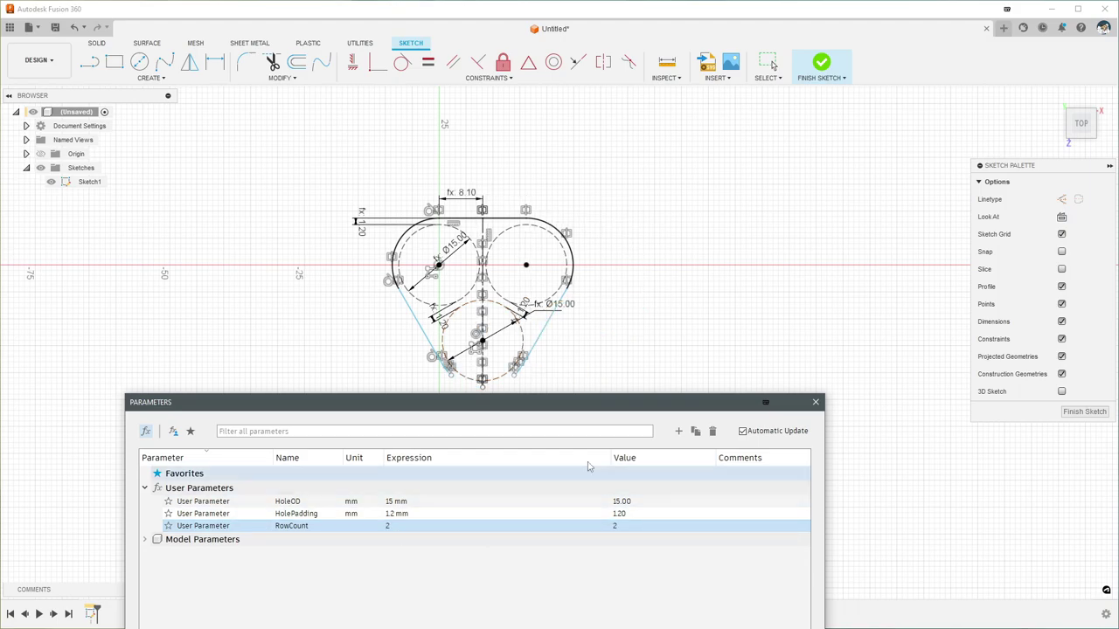
scroll(538, 319, "up", 3)
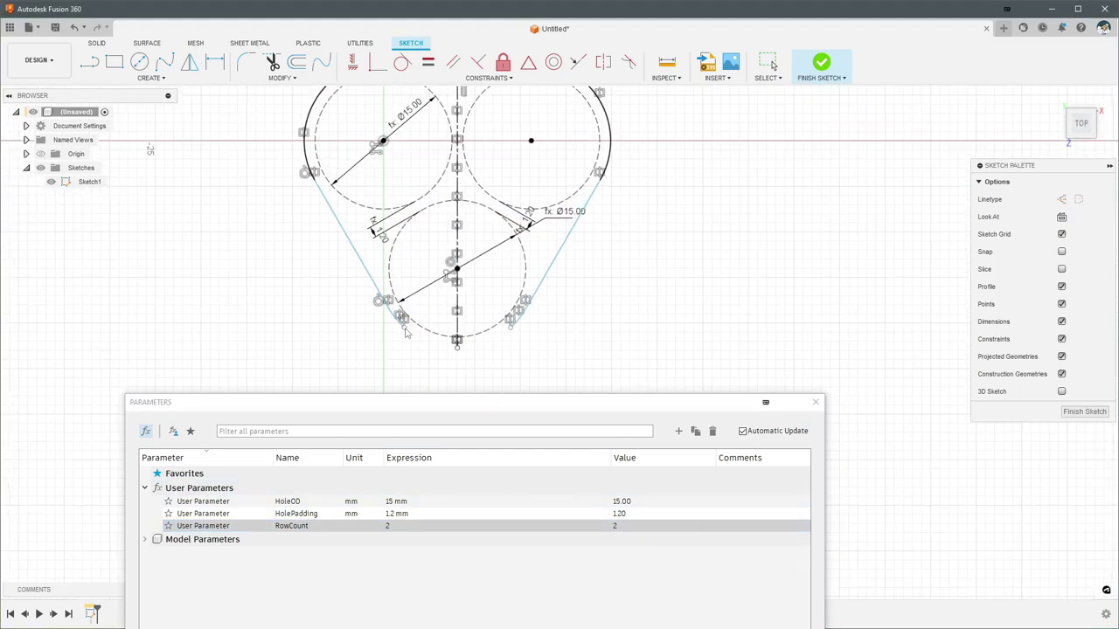
left_click_drag(404, 327, 419, 384)
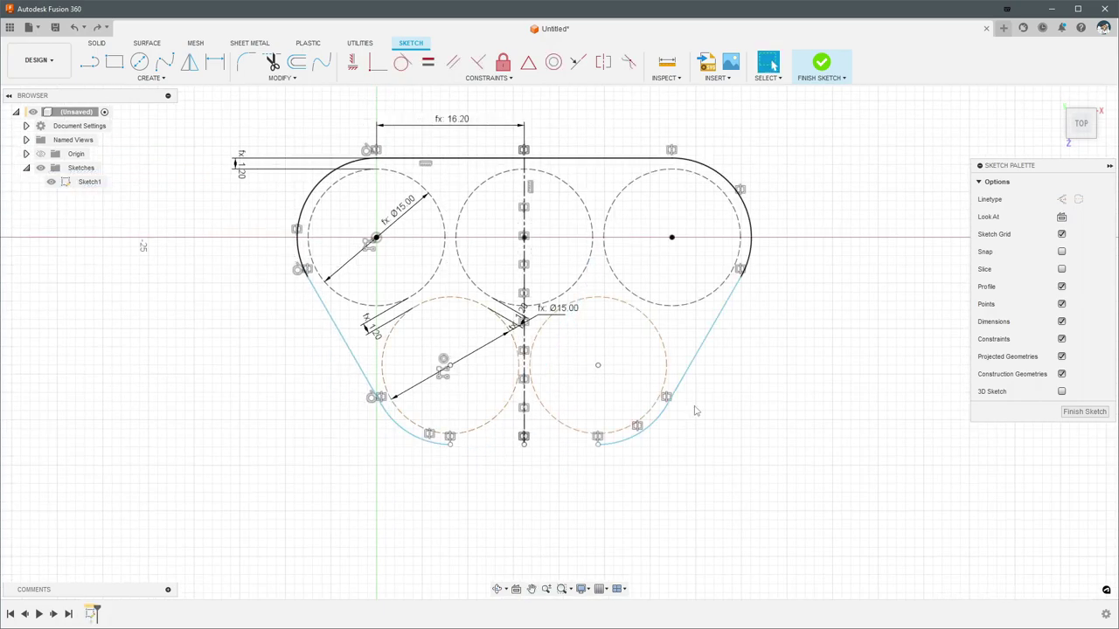
Open the parameters and set RowCount to 10
scroll(695, 411, "down", 3)
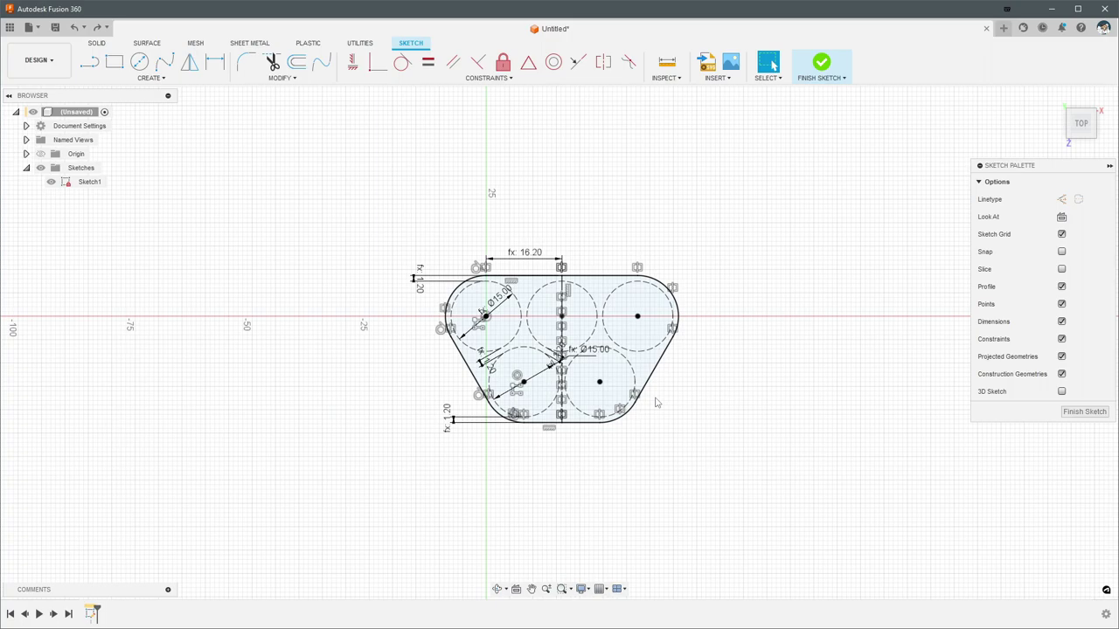
middle_click_drag(744, 404, 673, 367)
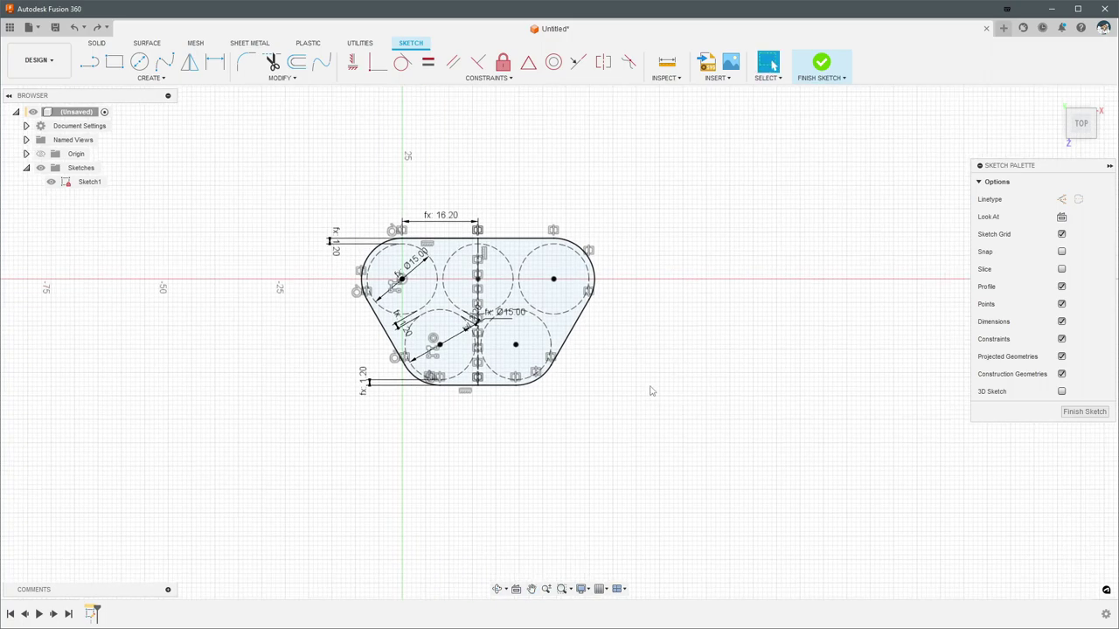
key("s")
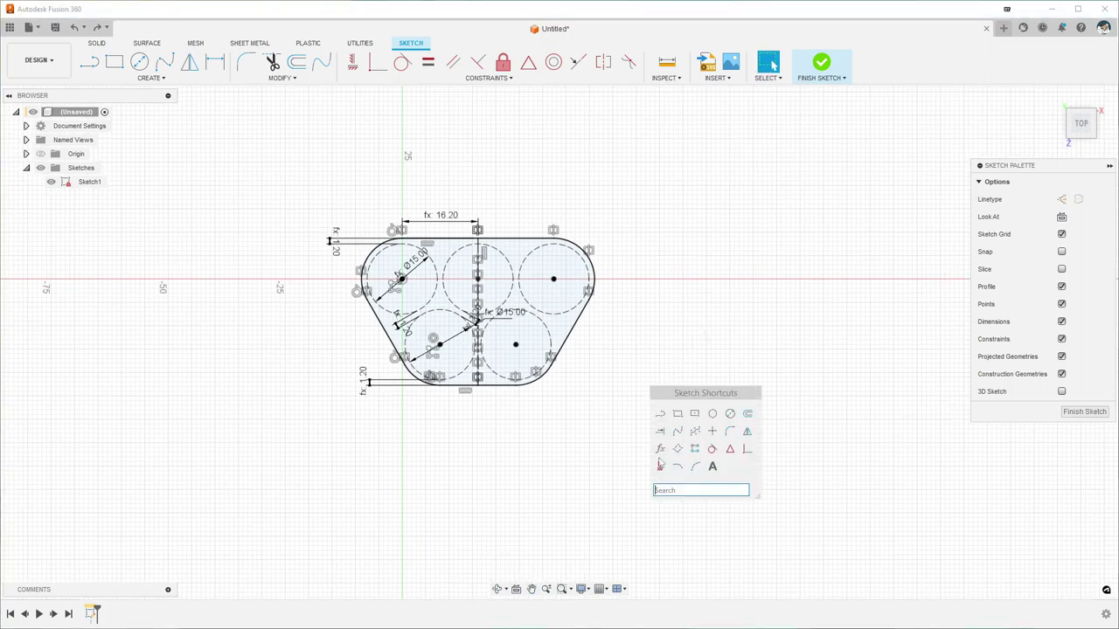
middle_click_drag(510, 421, 493, 405)
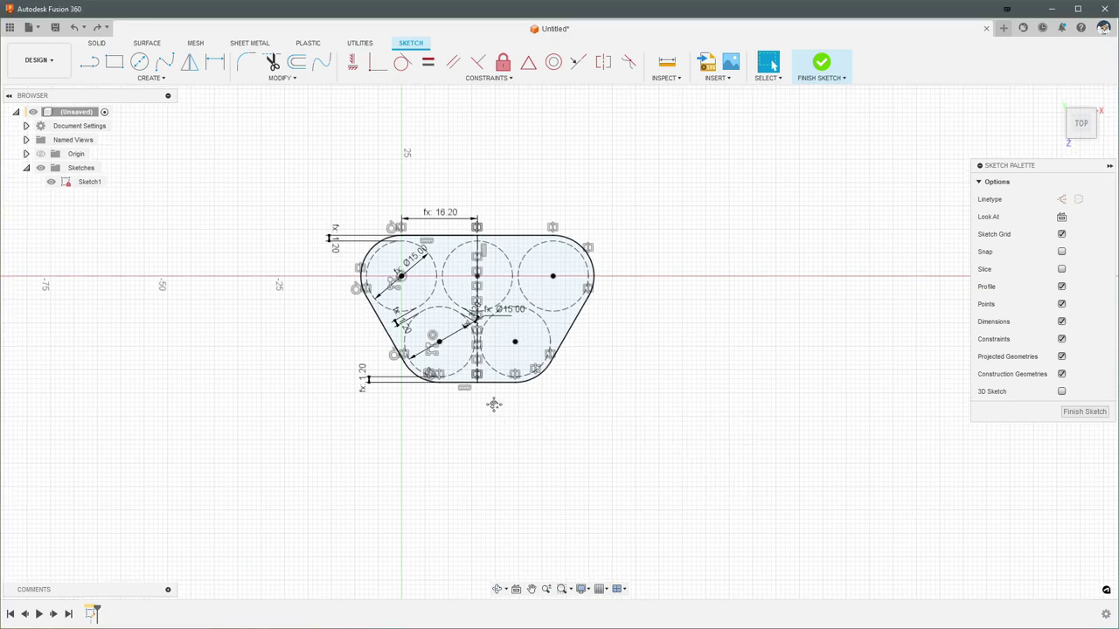
middle_click_drag(647, 351, 603, 351)
key("s")
left_click(612, 412)
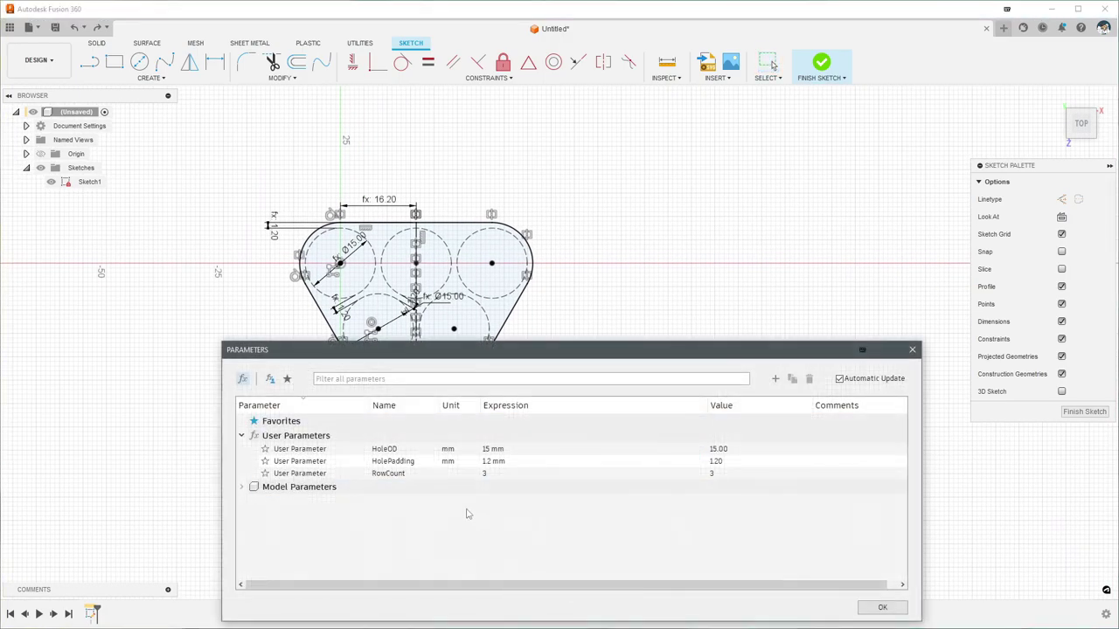
double_click(509, 472)
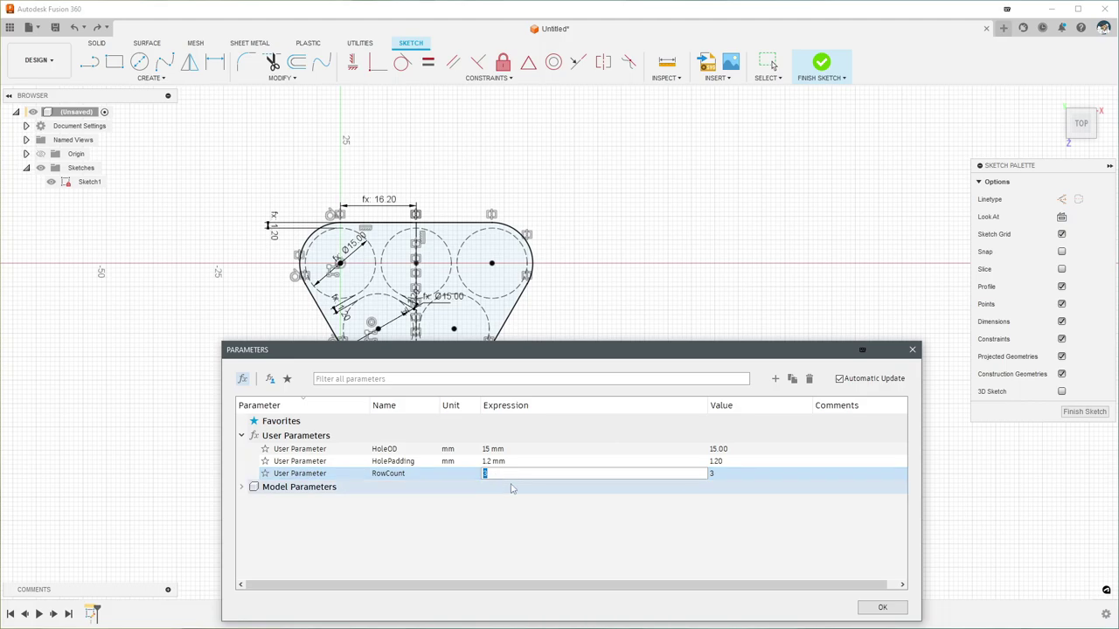
type("10")
key("Return")
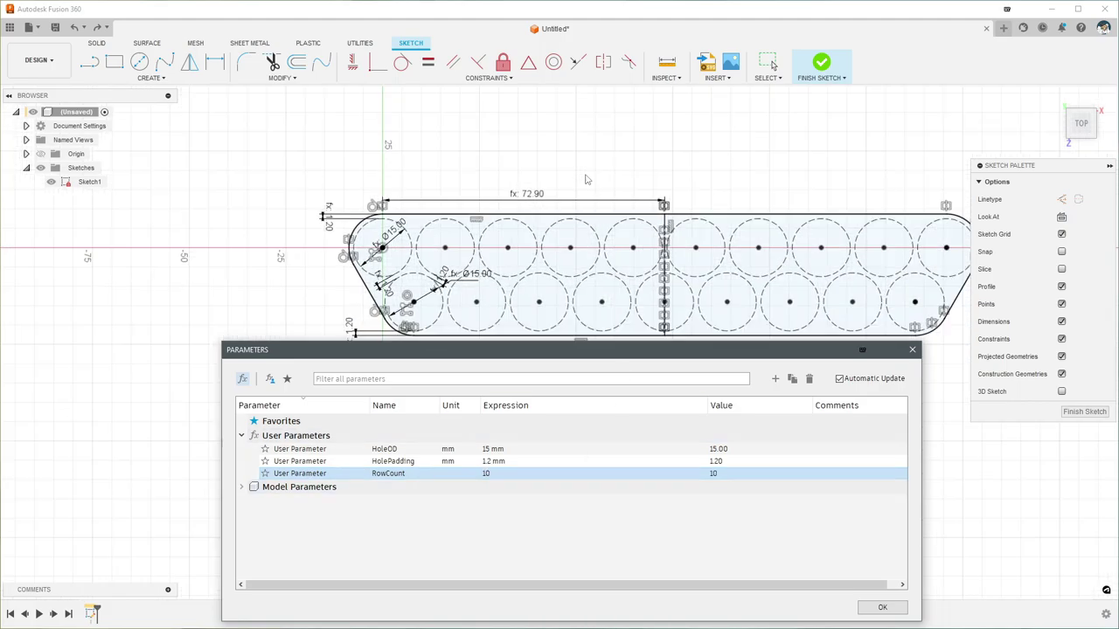
Set RowCount to 100
double_click(494, 475)
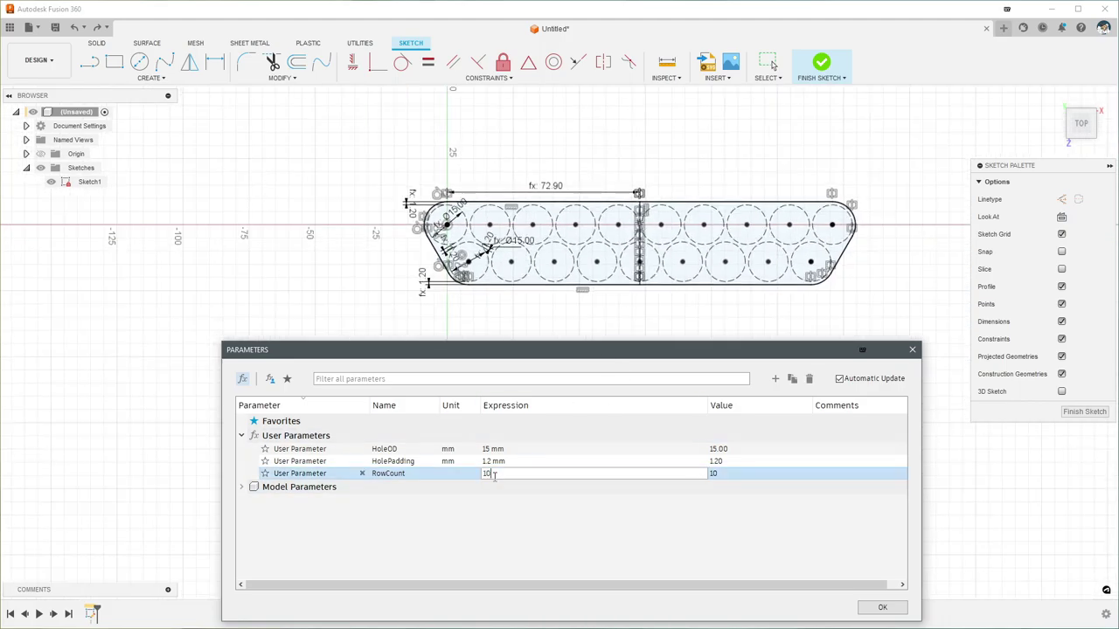
type("0")
key("Return")
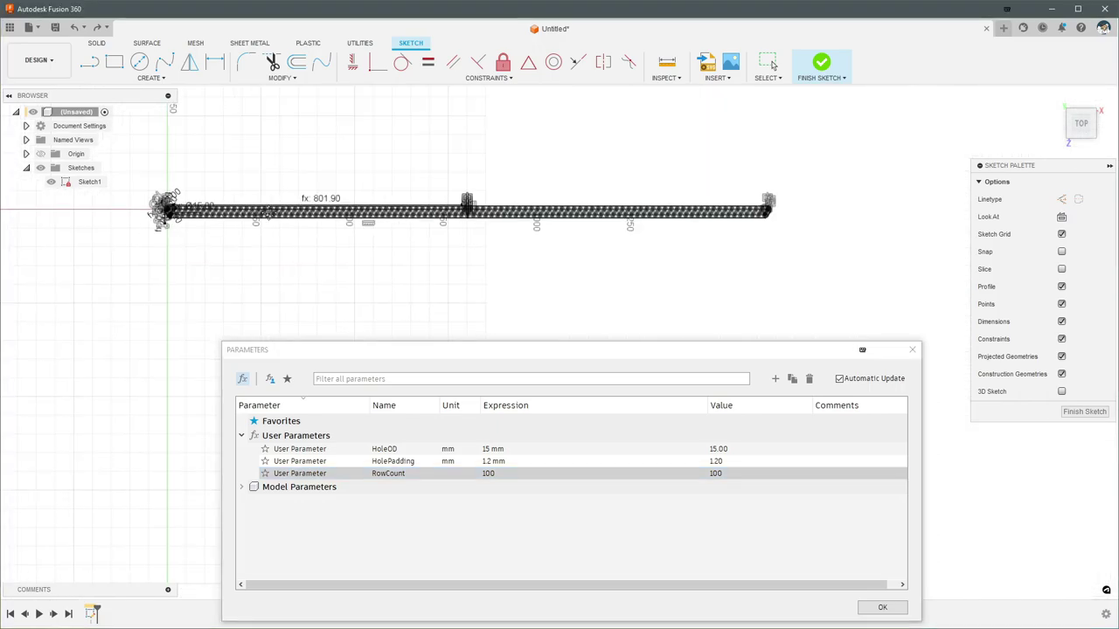
Set RowCount to 5, close the parameters dialog and finish the sketch
middle_click_drag(271, 213, 525, 262)
left_click(500, 473)
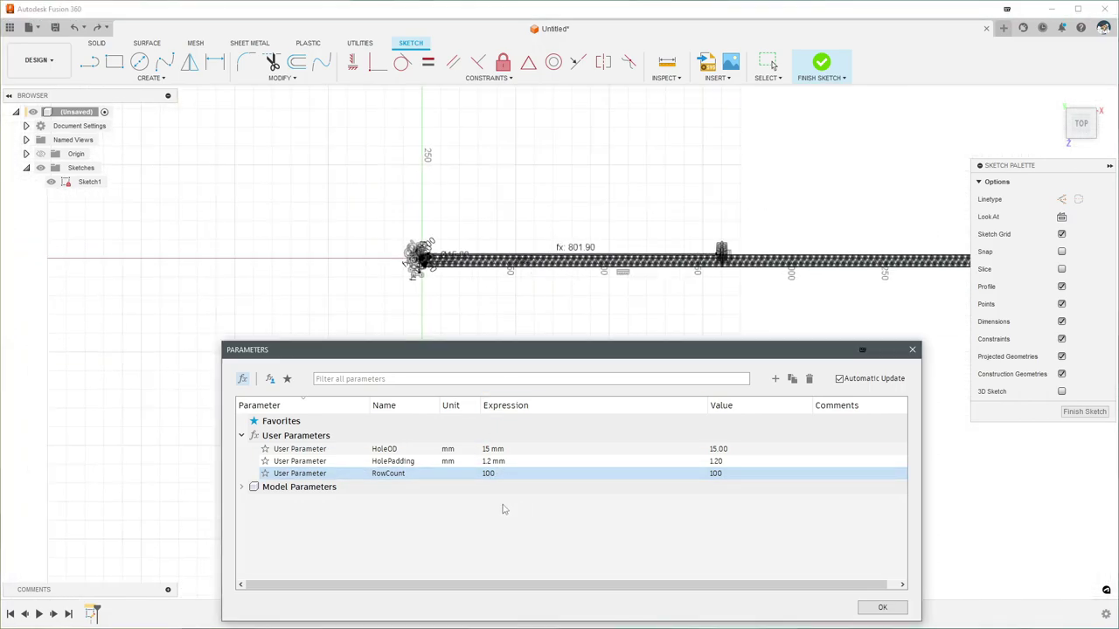
double_click(489, 473)
type("5")
key("Return")
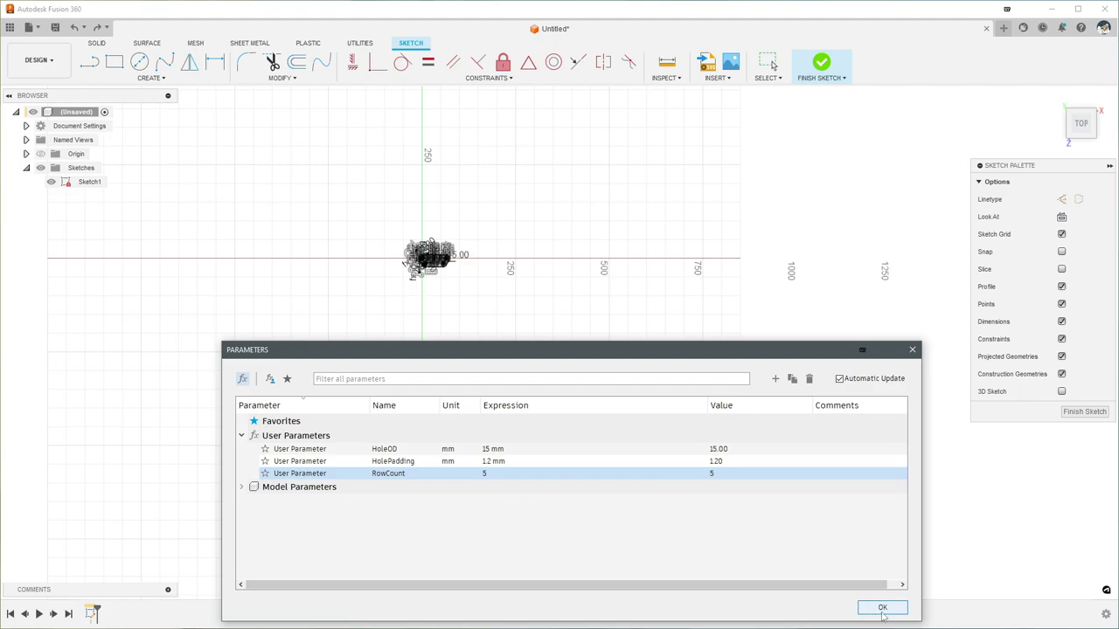
left_click(883, 608)
left_click(822, 64)
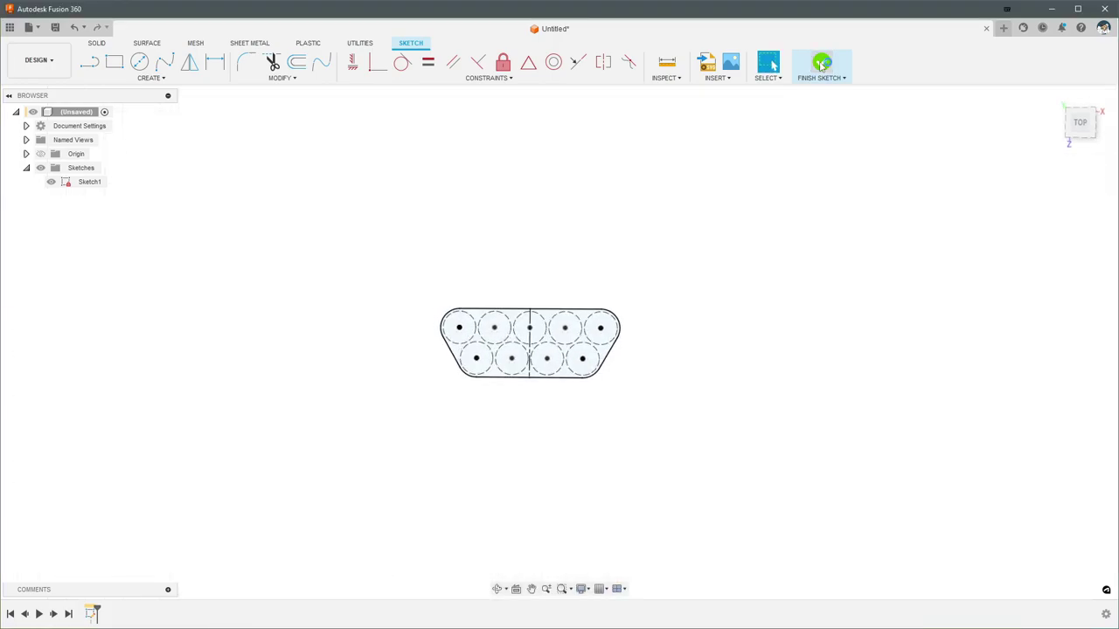
Extrude both halves of the outline profile upward to one side as a new body
key("e")
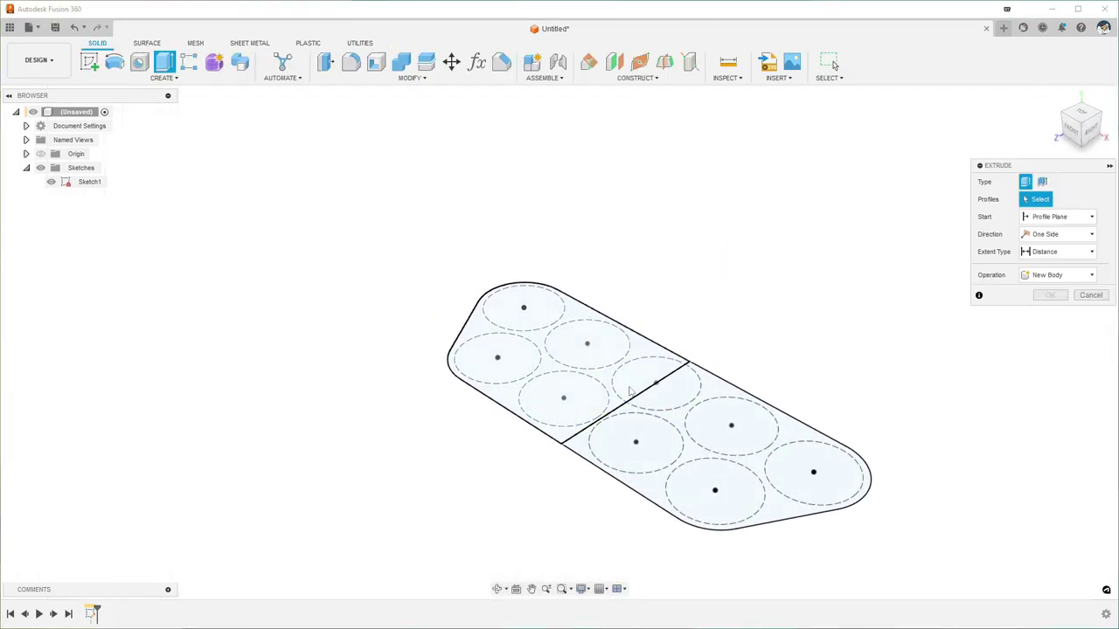
left_click(607, 387)
left_click_drag(539, 340, 537, 281)
left_click(734, 385)
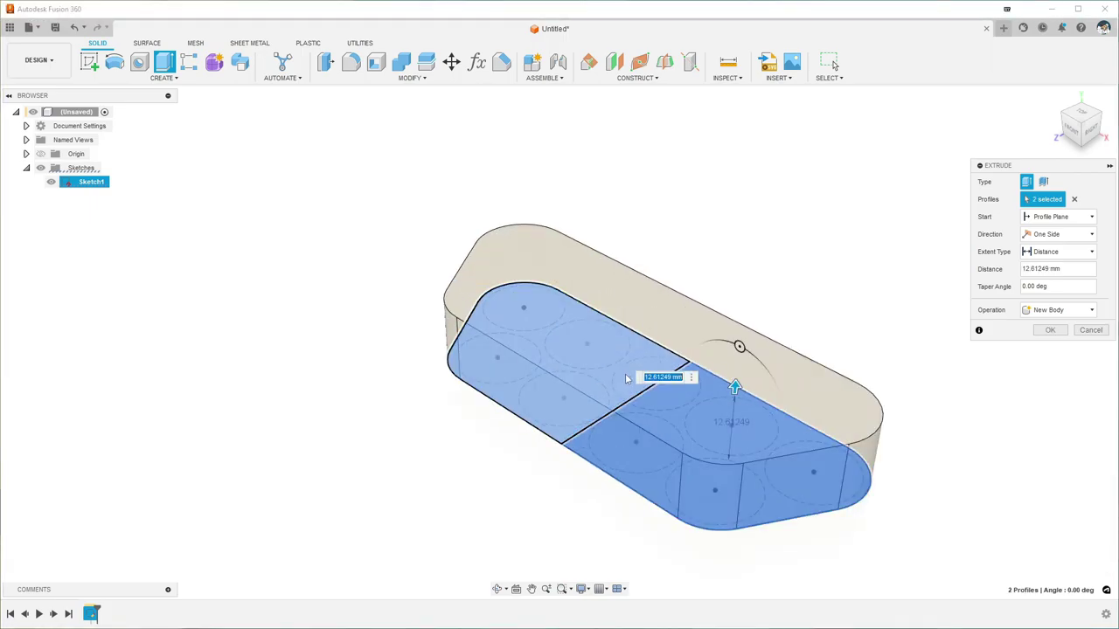
left_click_drag(734, 385, 615, 319)
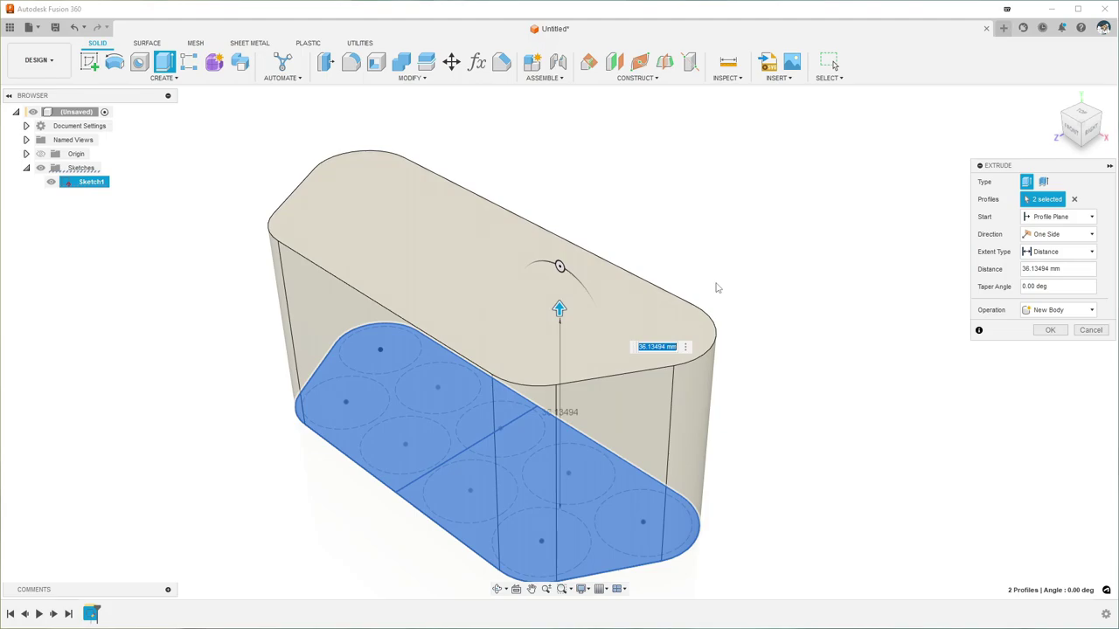
type("0")
key("Return")
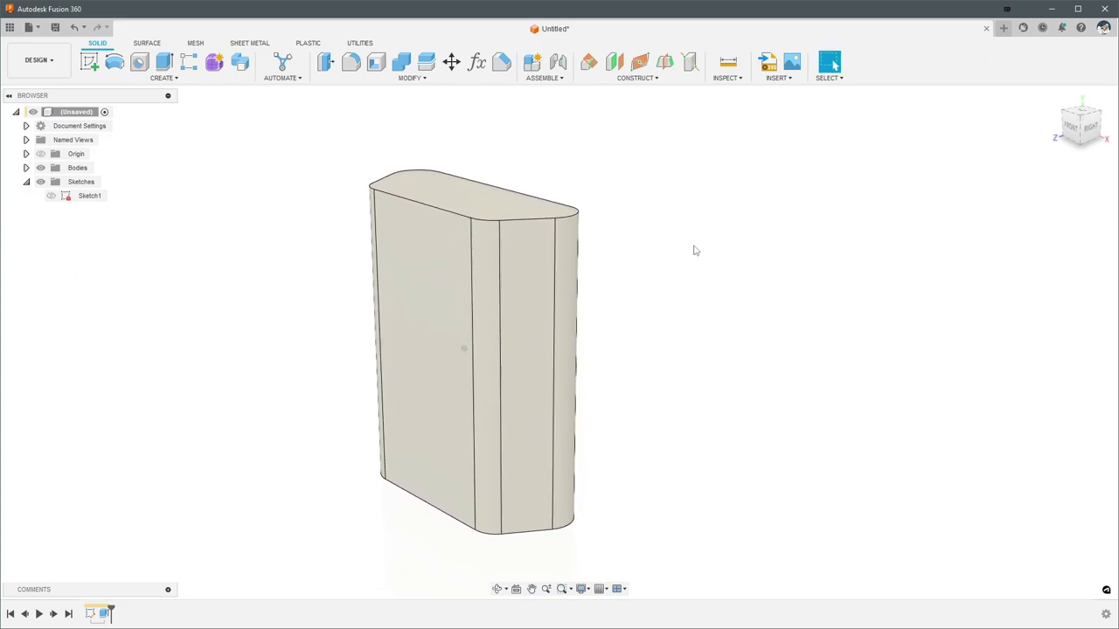
Add a user parameter named Height in mm with the expression 100 mm and close the parameters dialog
key("s")
left_click(774, 289)
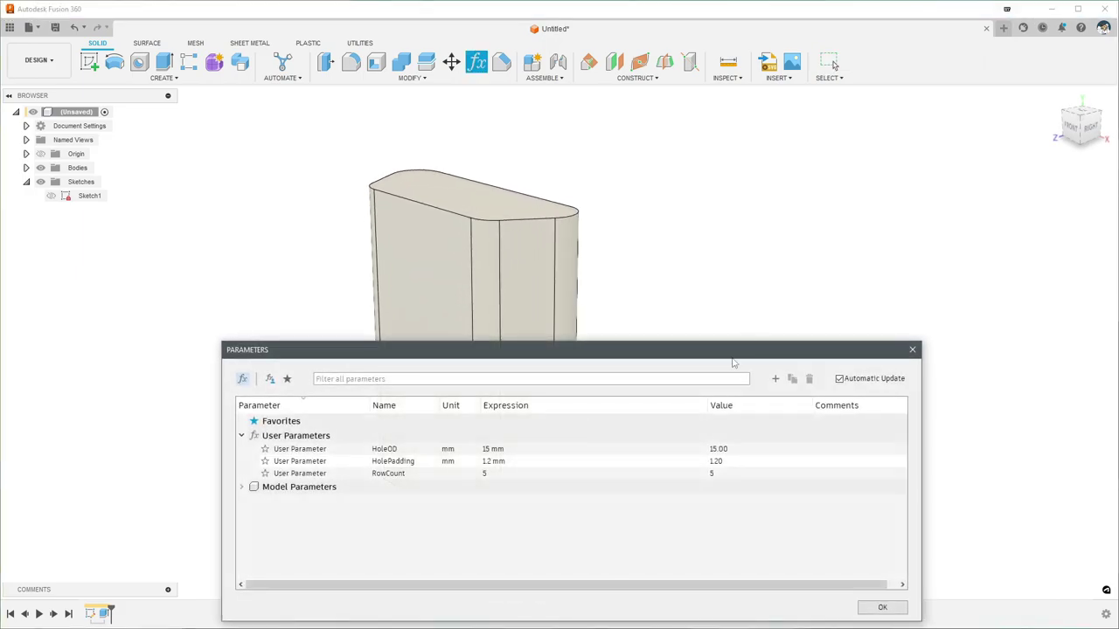
left_click(776, 379)
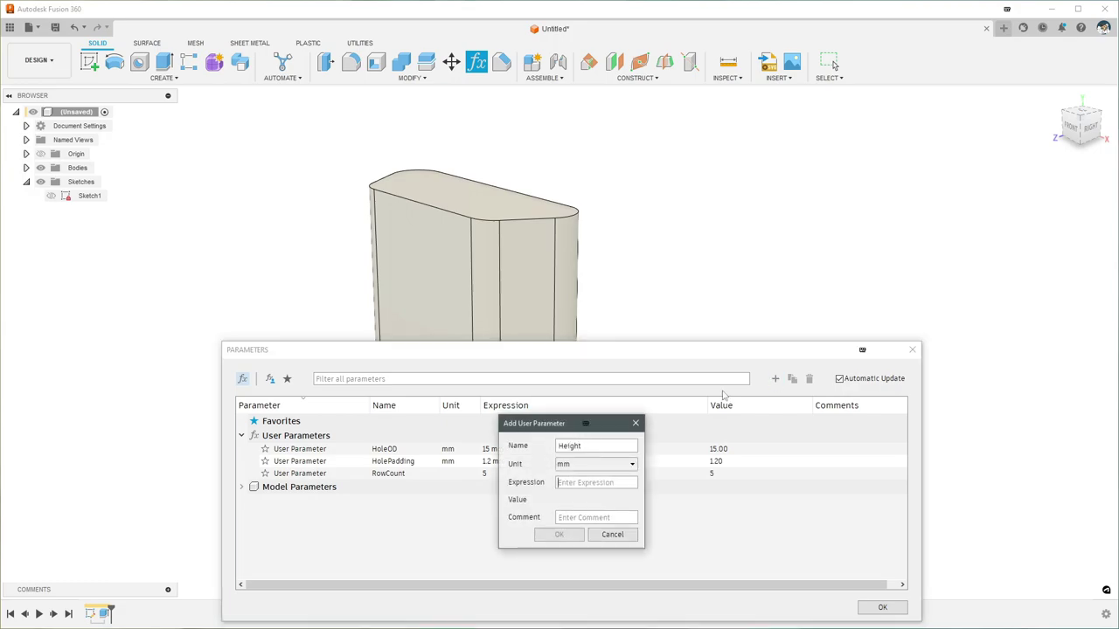
key("Return")
left_click(882, 607)
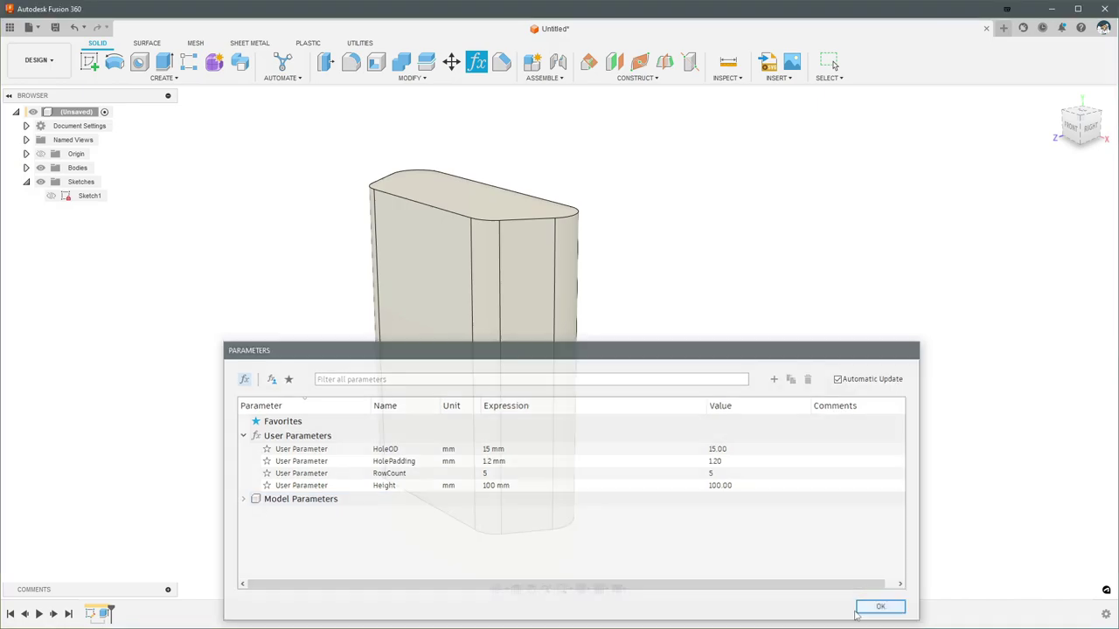
Edit the extrusion and drive its distance with the Height parameter
double_click(104, 613)
type("h")
key("Return")
key("Return")
Set the Height parameter to 80 mm and close the parameters dialog
left_click(477, 61)
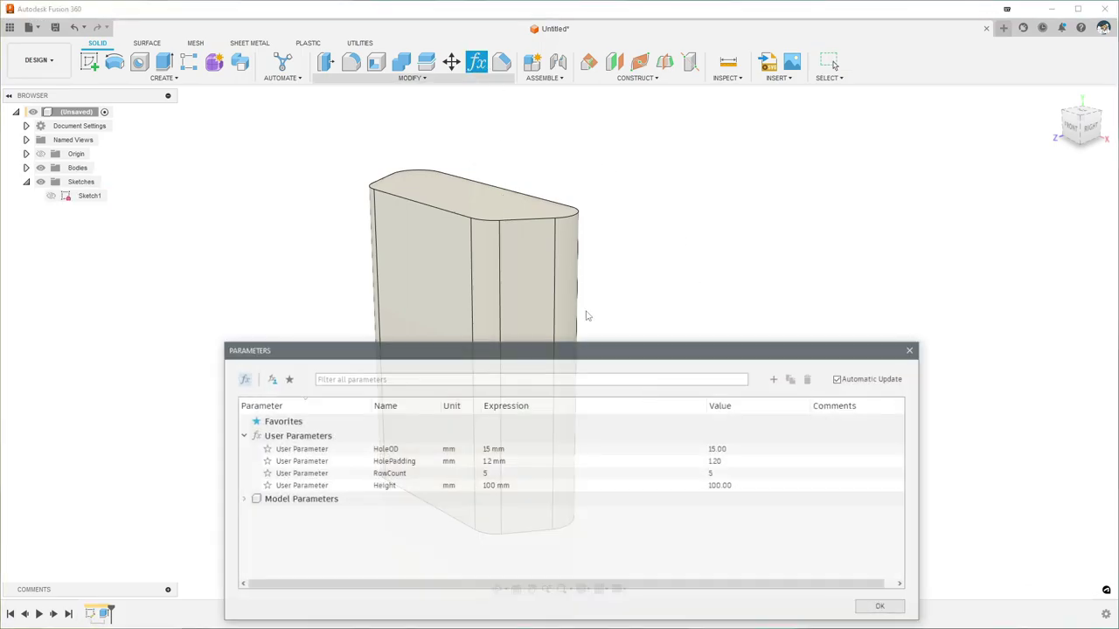
left_click(495, 485)
type("80")
key("Return")
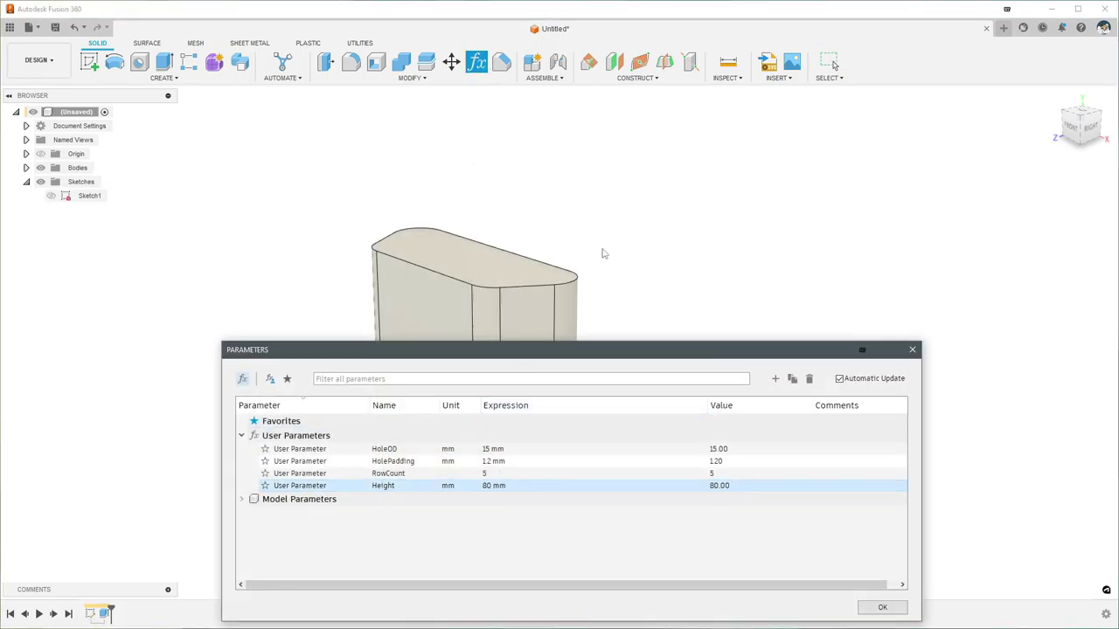
left_click(912, 350)
middle_click_drag(815, 251, 804, 283, "shift")
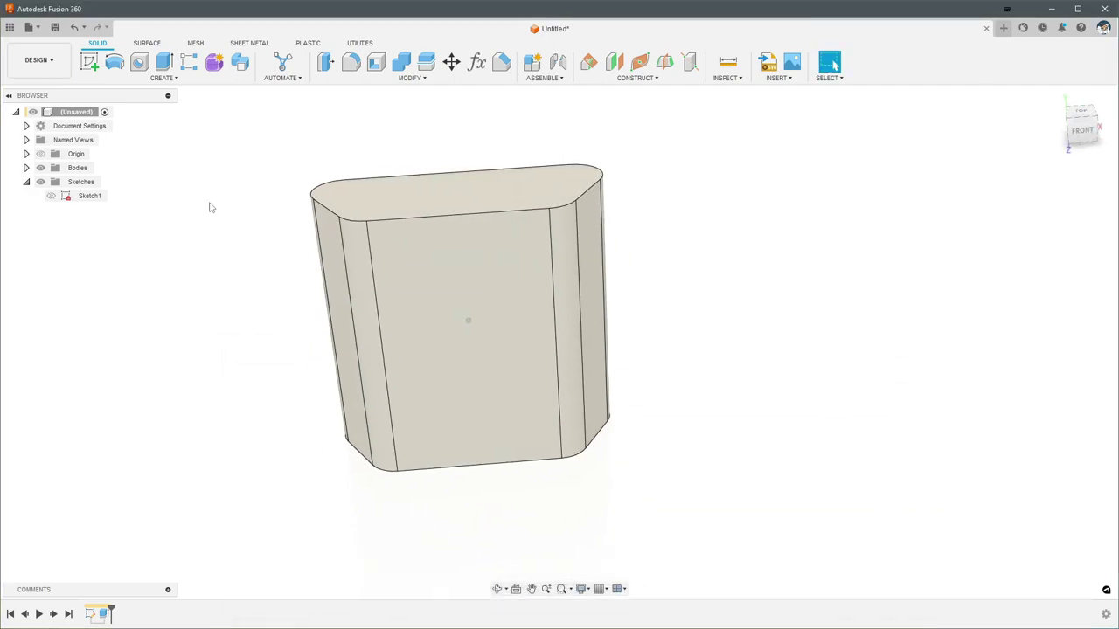
Start a new sketch on the body's bottom face and show Sketch1
left_click(89, 61)
left_click(196, 371)
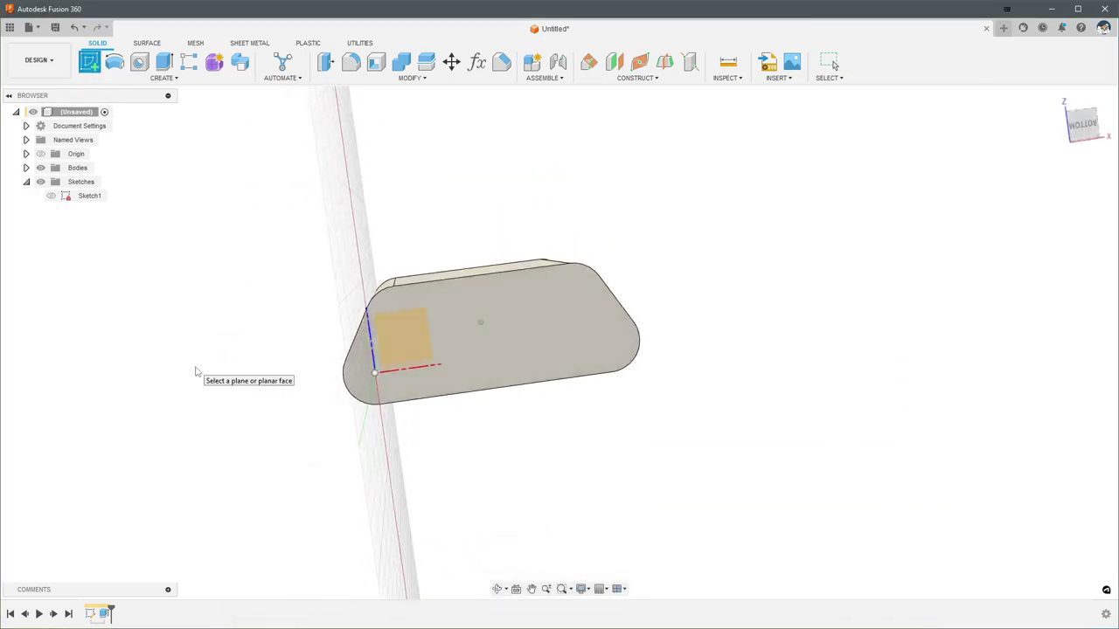
left_click(481, 308)
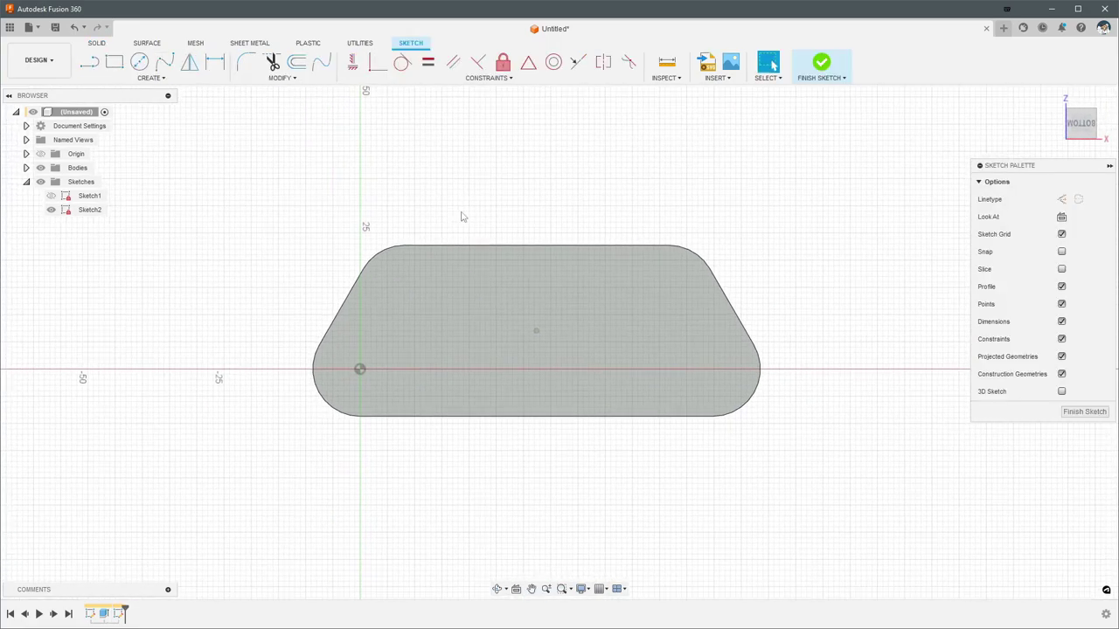
left_click(51, 196)
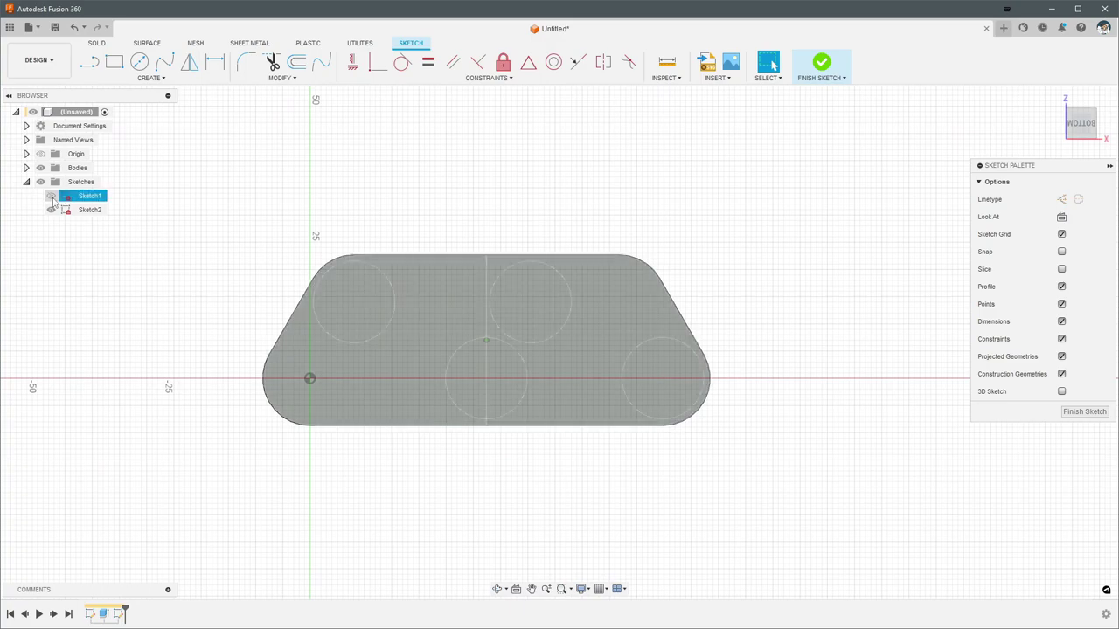
left_click(51, 197)
left_click(51, 197)
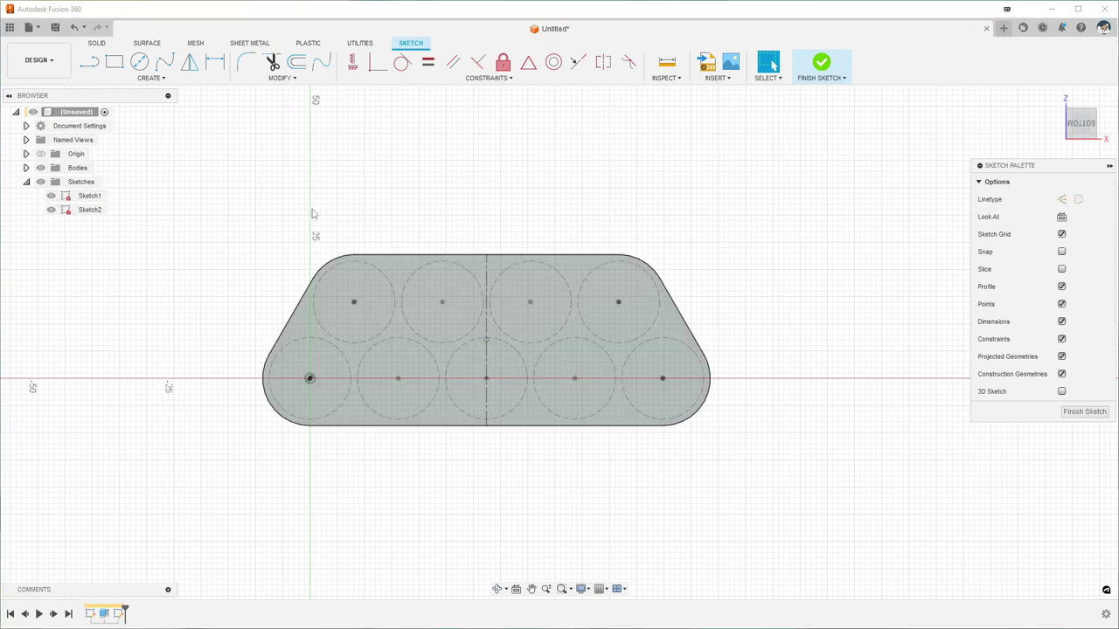
Project the leftmost circle of each hole row from Sketch1 with construction linetype off and Projection Link enabled, and finish the sketch
middle_click_drag(462, 238, 493, 201)
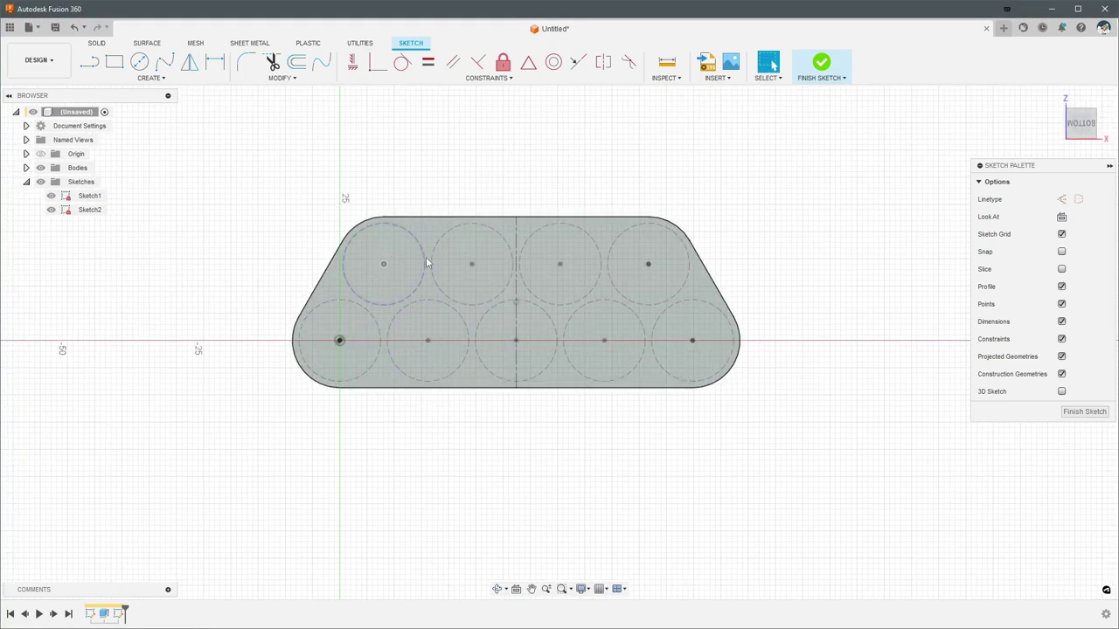
scroll(550, 104, "up", 3)
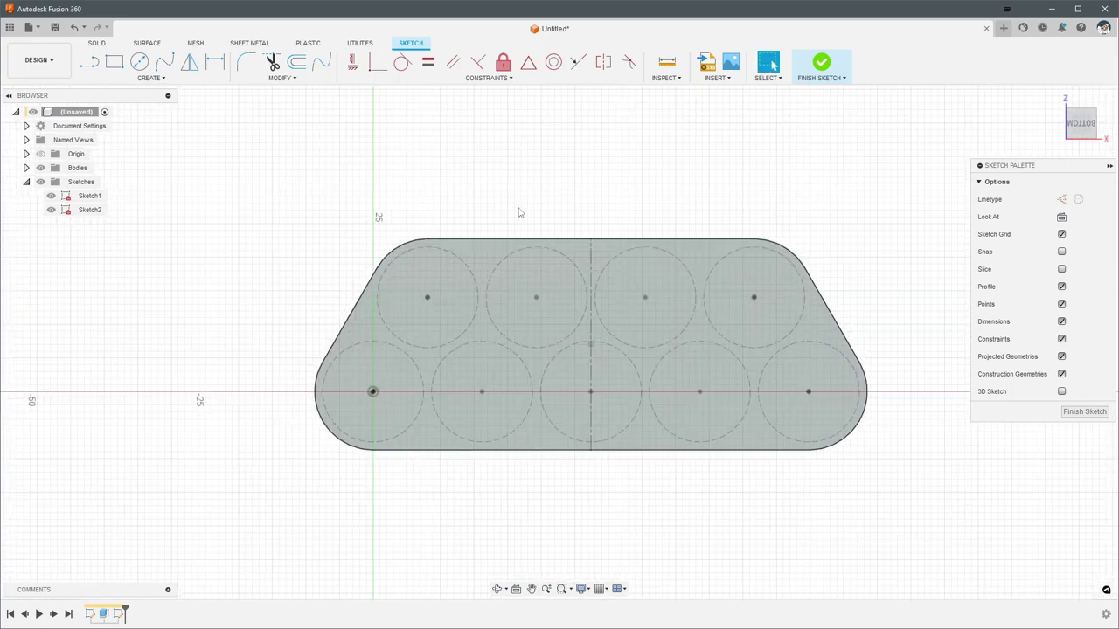
type("spro")
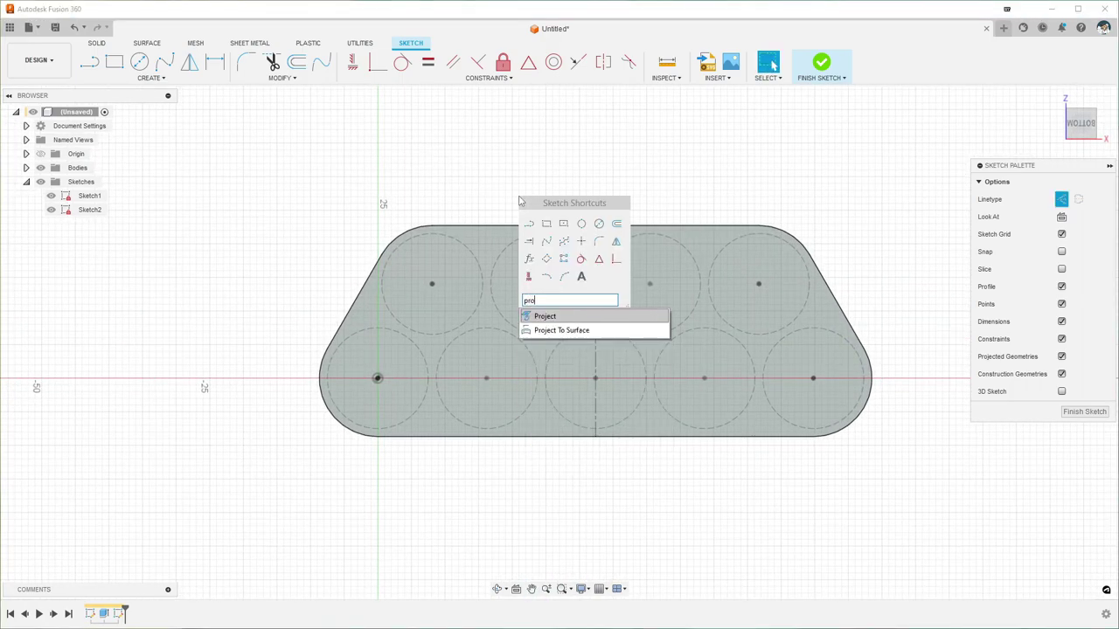
left_click(545, 319)
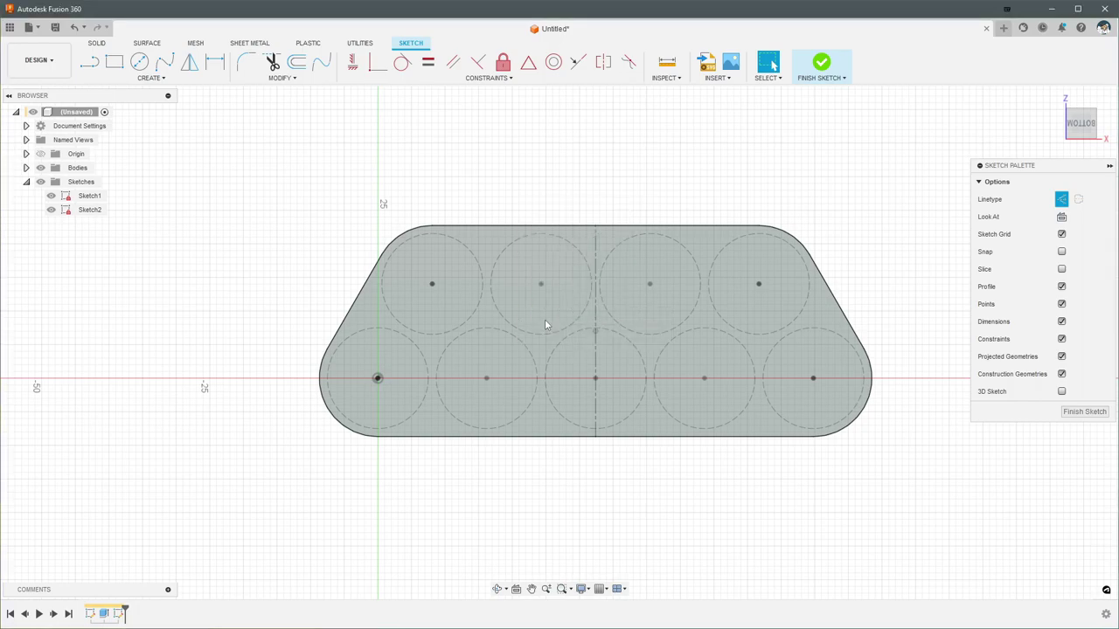
left_click(463, 329)
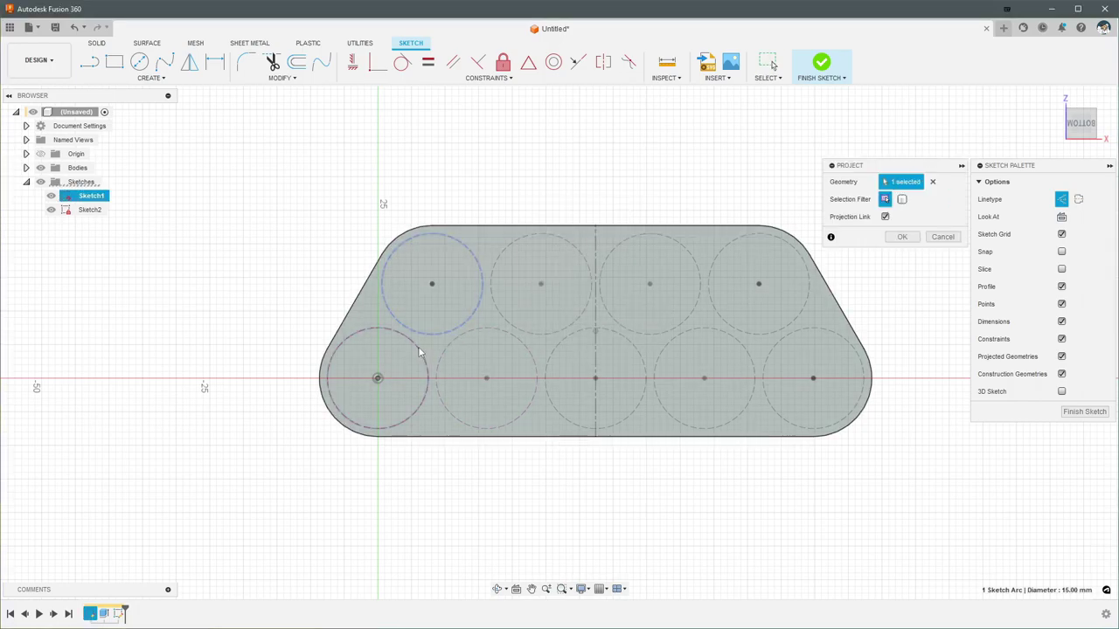
left_click(418, 347)
left_click(1062, 200)
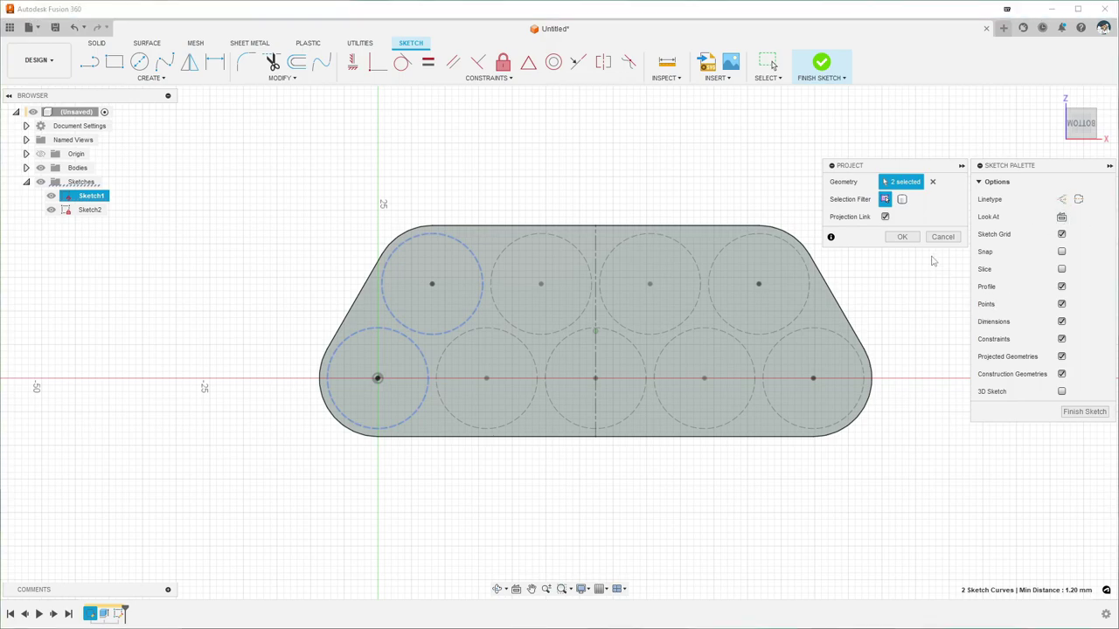
left_click(902, 237)
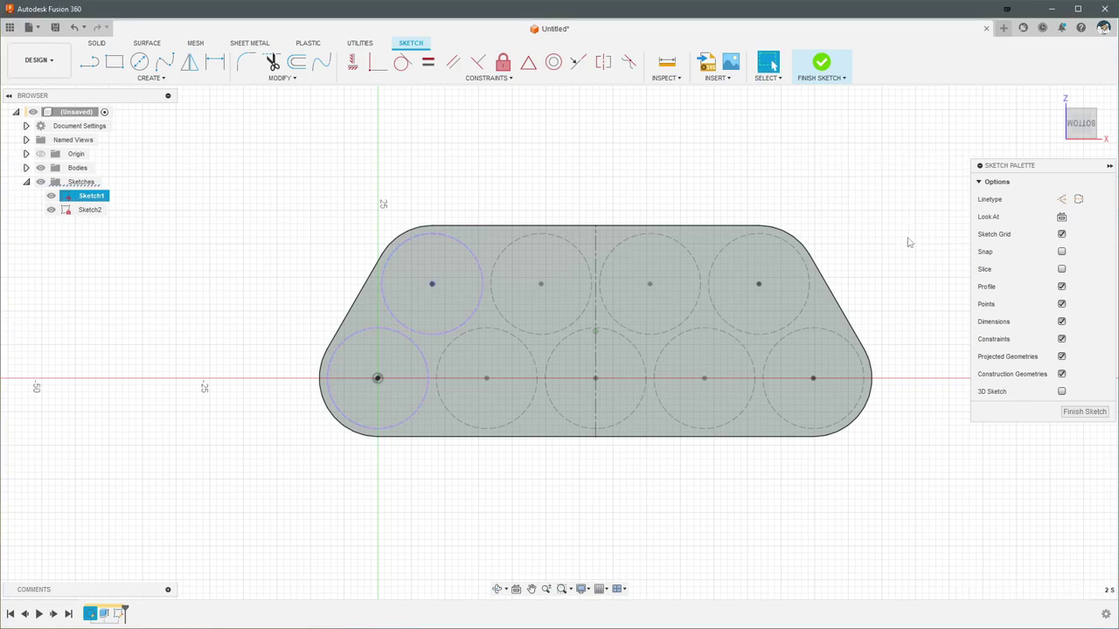
left_click(820, 61)
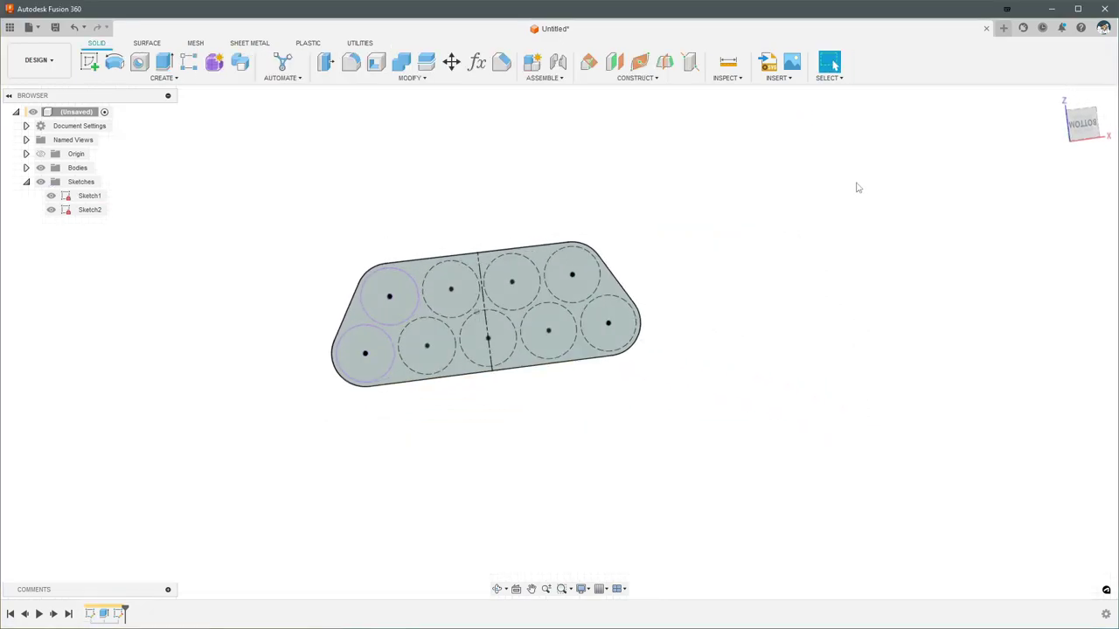
scroll(479, 387, "up", 3)
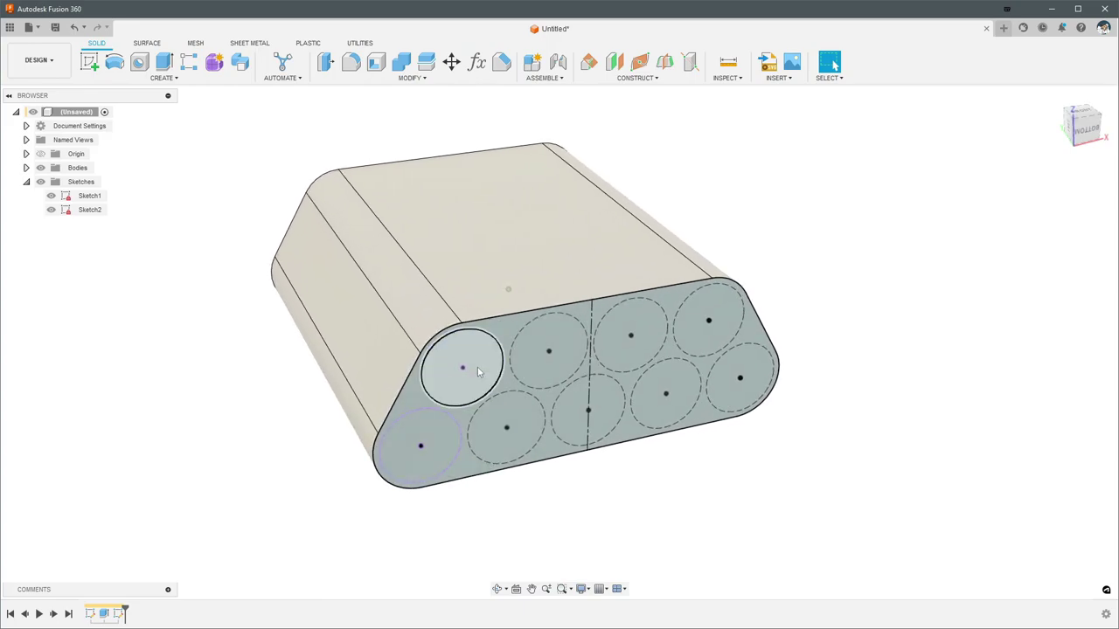
Hide Sketch1 and start an extrusion of the four-hole row's projected circle with a start offset of -1.2 mm
left_click(51, 196)
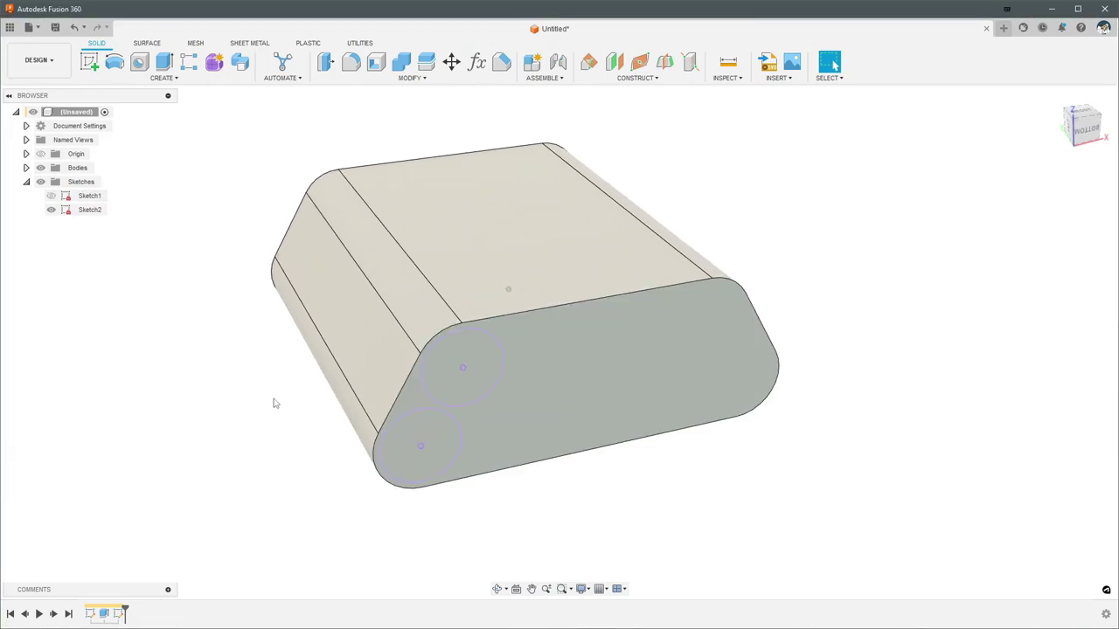
key("e")
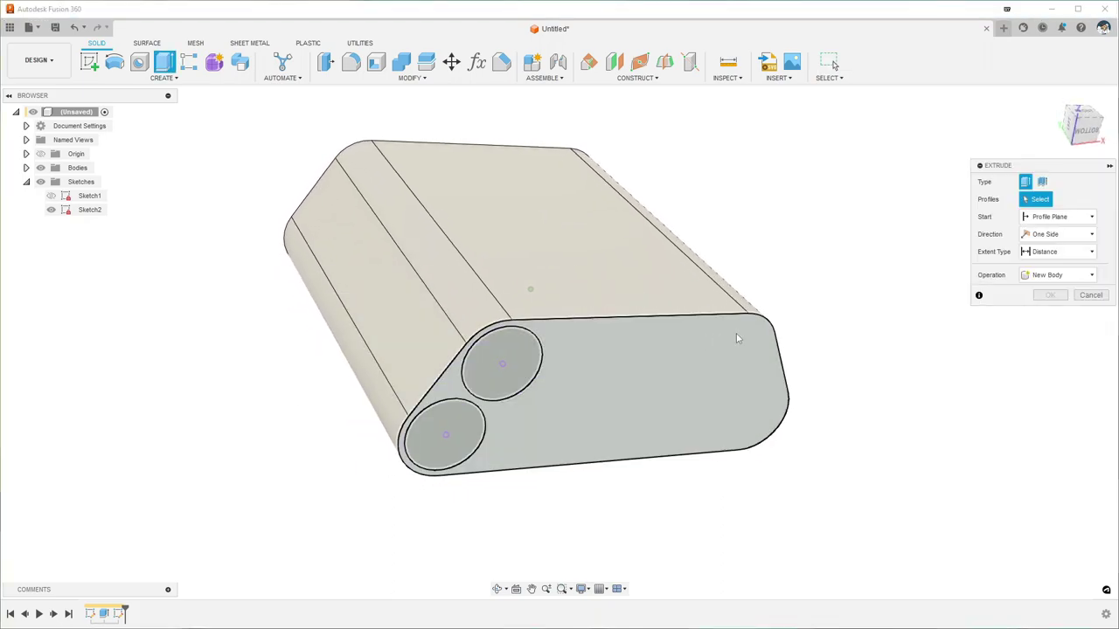
left_click(530, 372)
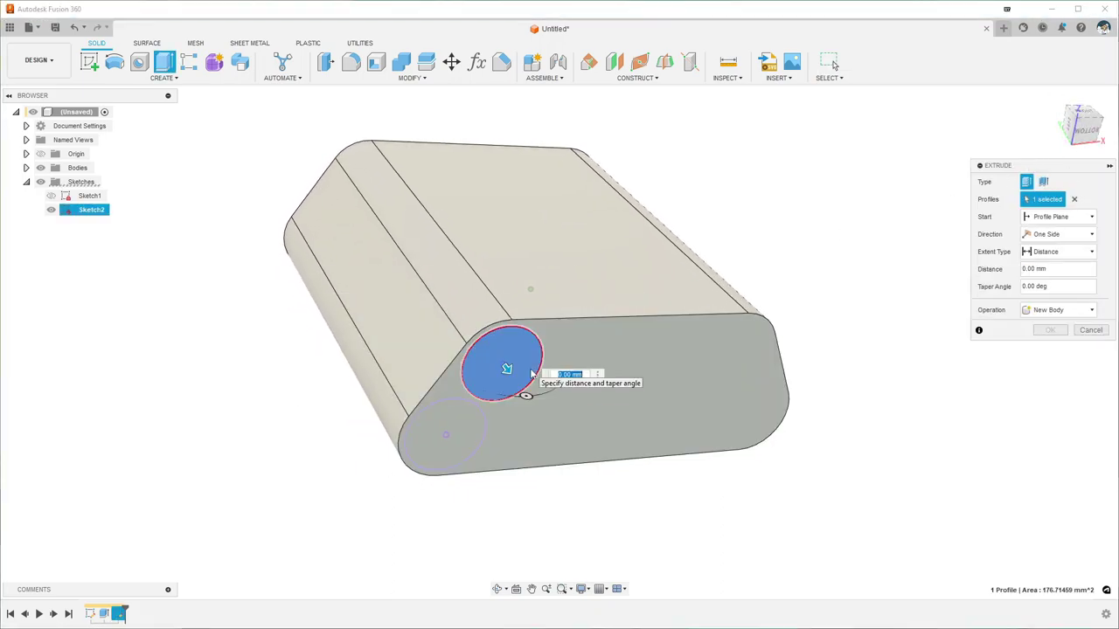
left_click(1058, 216)
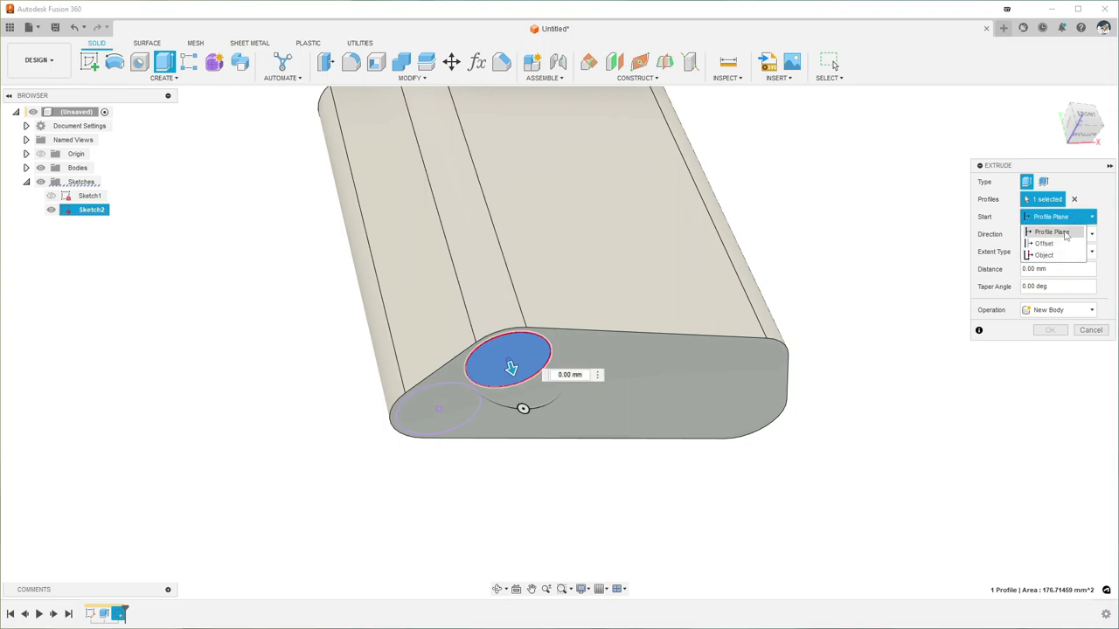
left_click(1064, 243)
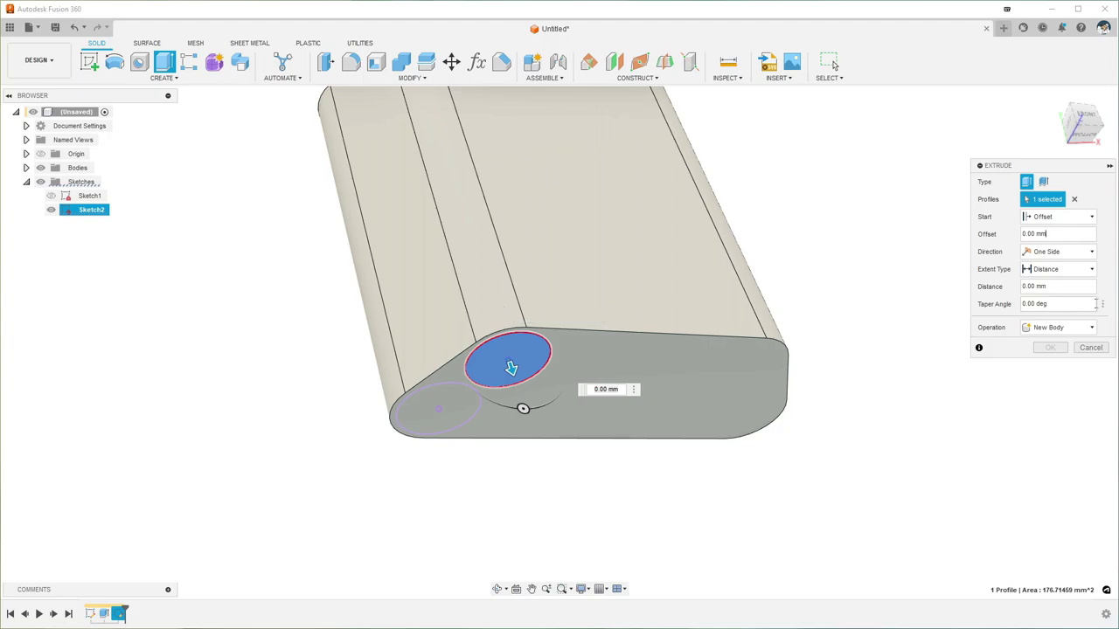
left_click(1036, 233)
middle_click_drag(715, 409, 591, 320, "shift")
left_click(1101, 126)
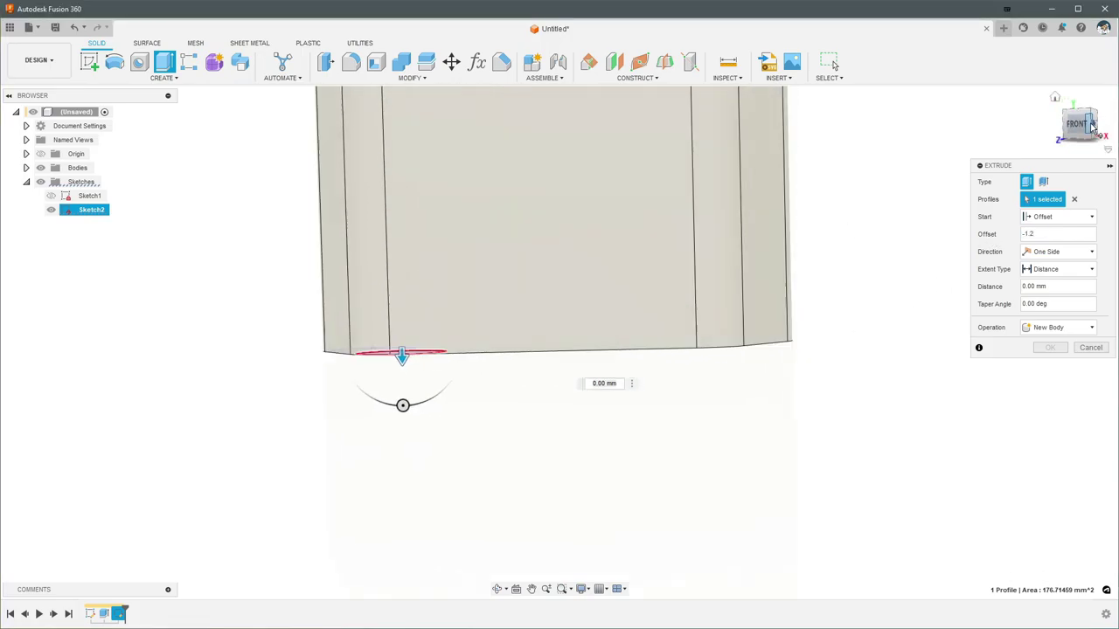
scroll(777, 245, "up", 4)
middle_click_drag(777, 245, 821, 237, "shift")
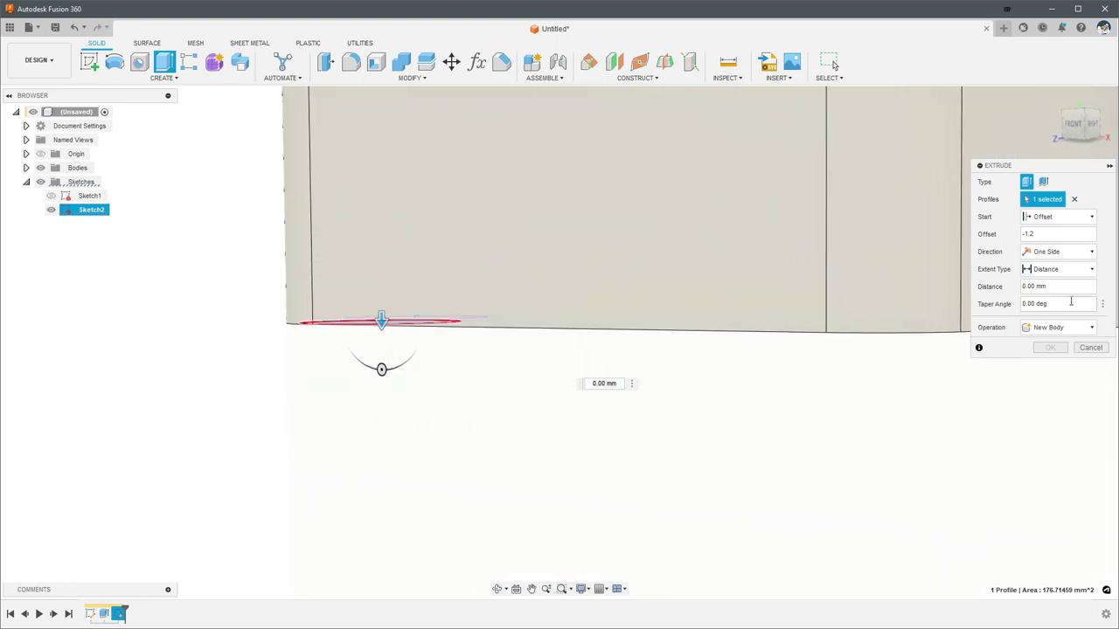
Cut the circle through the body with extent All, flipping the direction toward the top face
left_click(1062, 269)
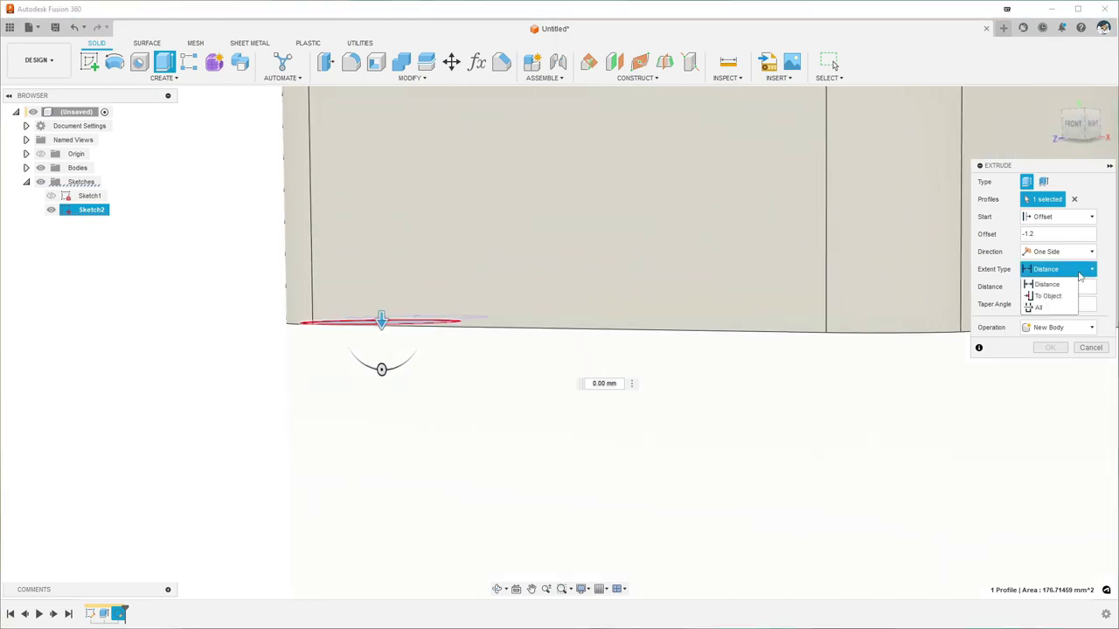
left_click(1045, 306)
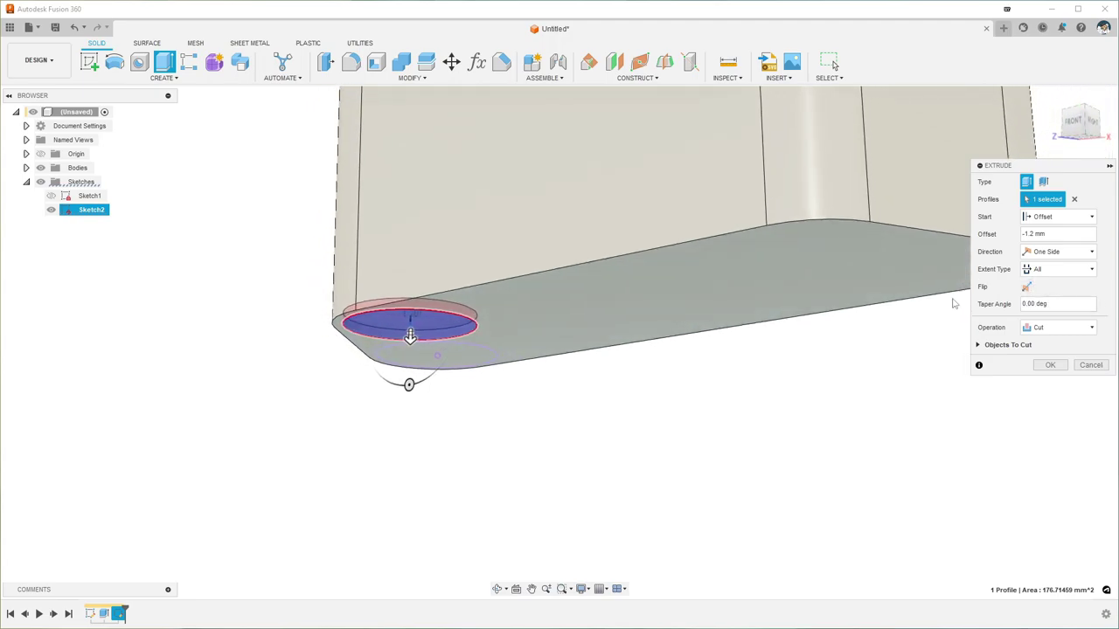
middle_click_drag(457, 321, 757, 324, "shift")
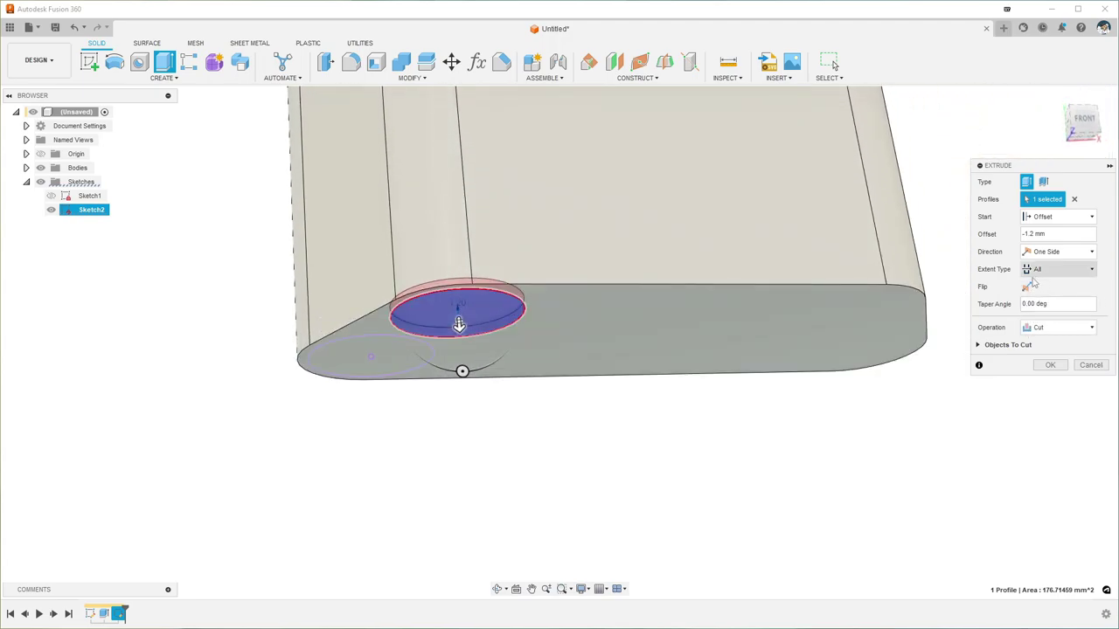
left_click(1027, 288)
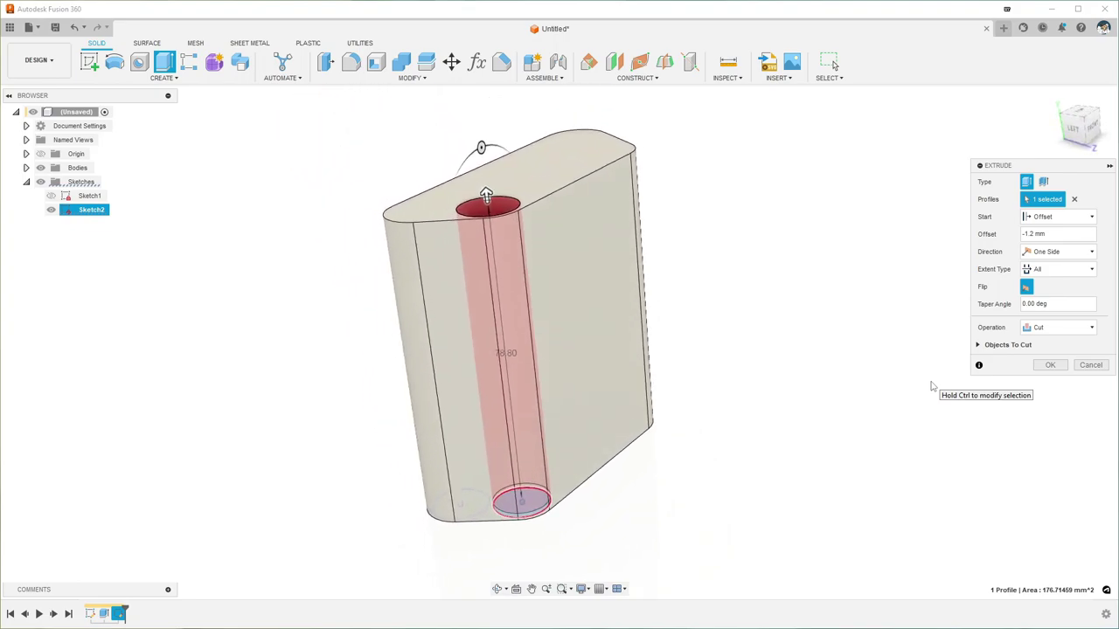
left_click(1050, 365)
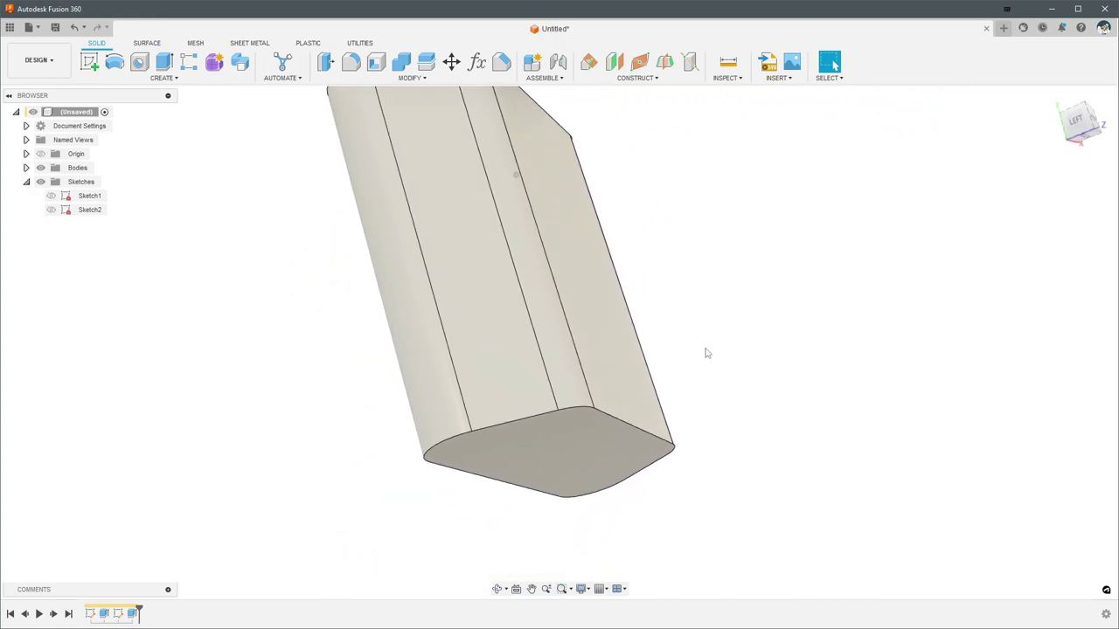
Show Sketch2 again and start an extrusion of the five-hole row's projected circle with a start offset of -21.2 mm
left_click(51, 215)
left_click(51, 211)
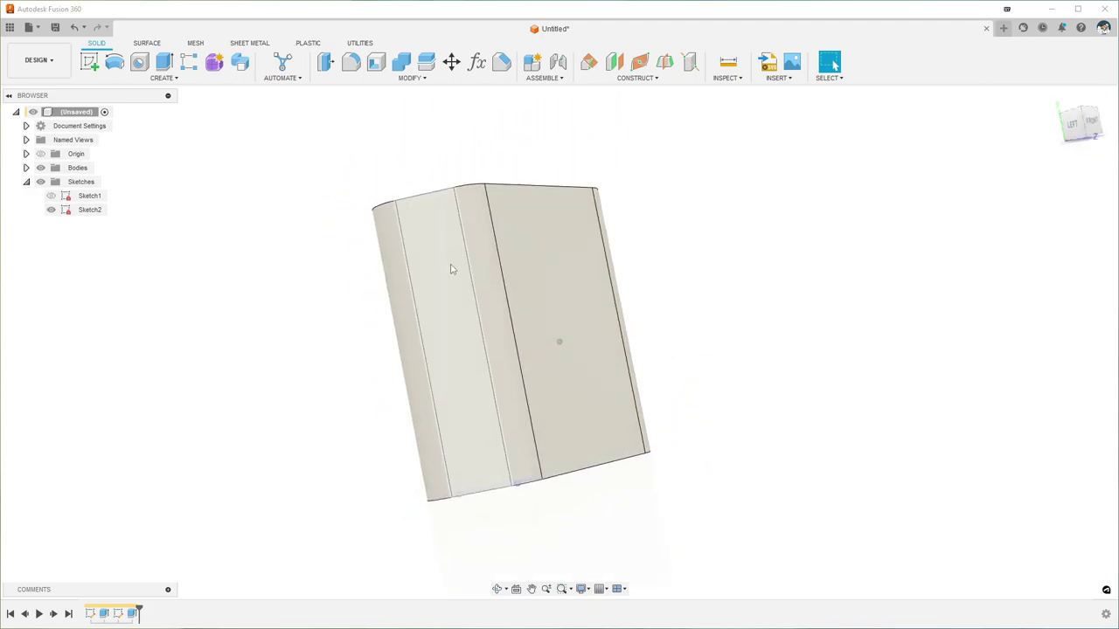
key("e")
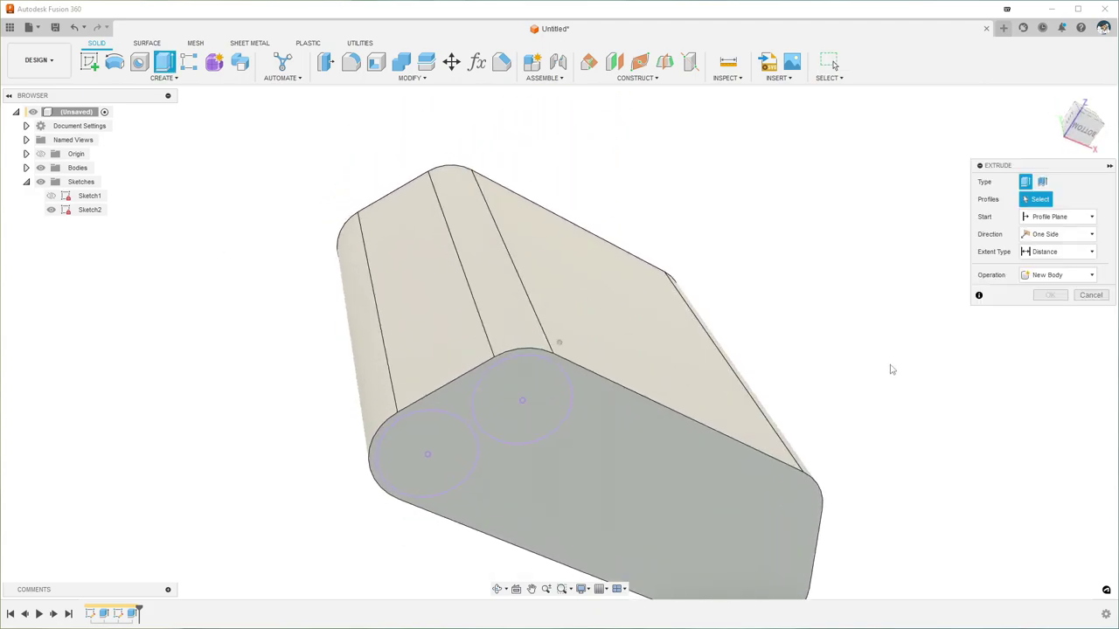
left_click(474, 433)
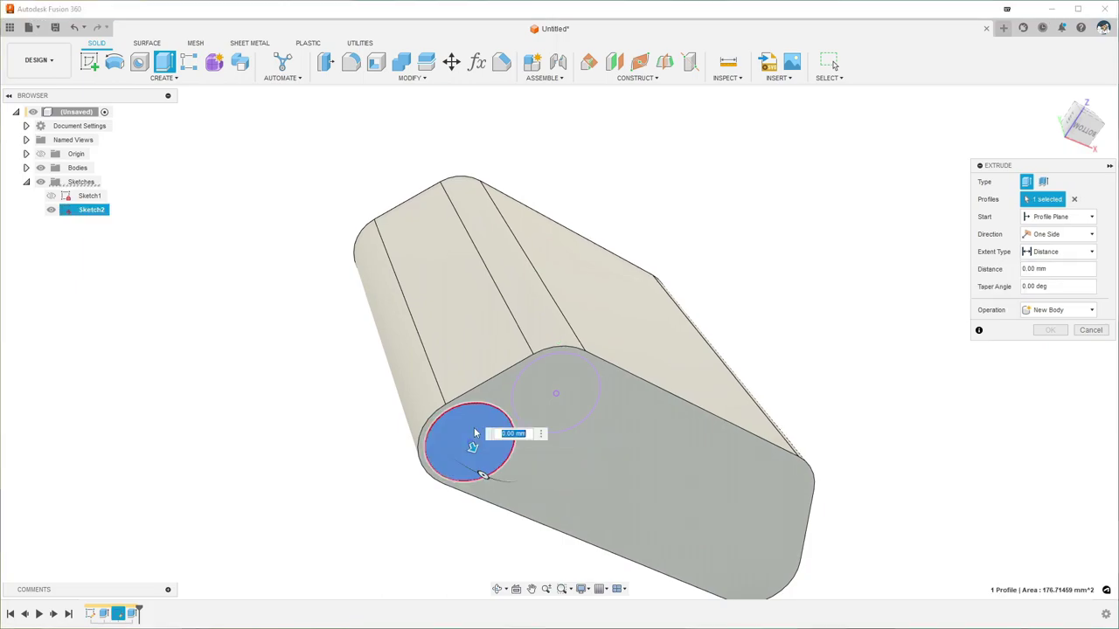
left_click(1058, 216)
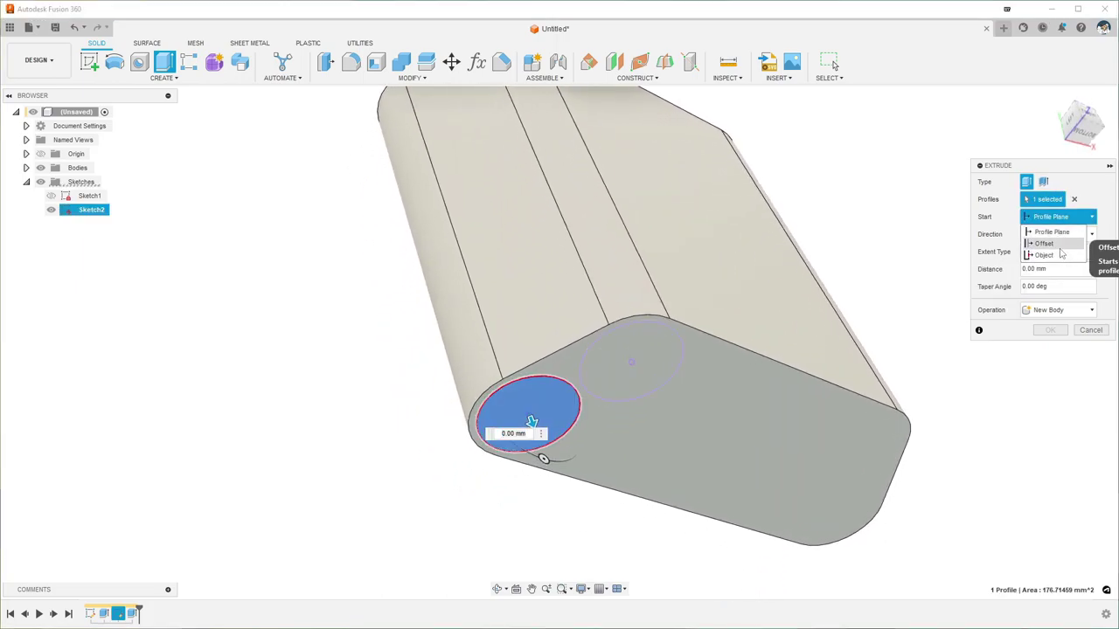
left_click(1053, 243)
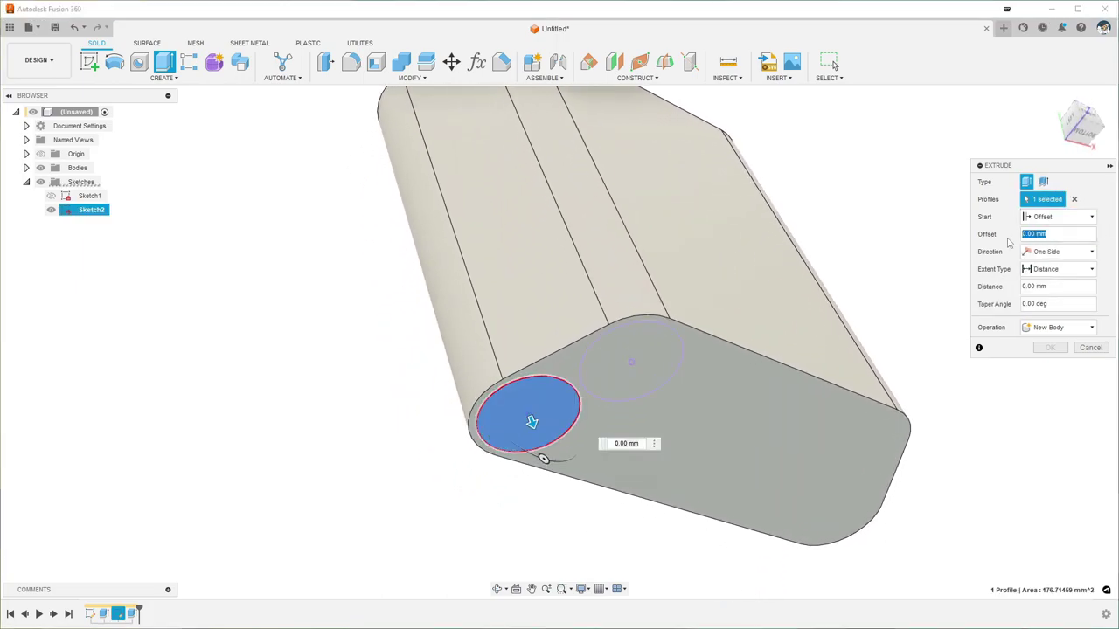
type("-21")
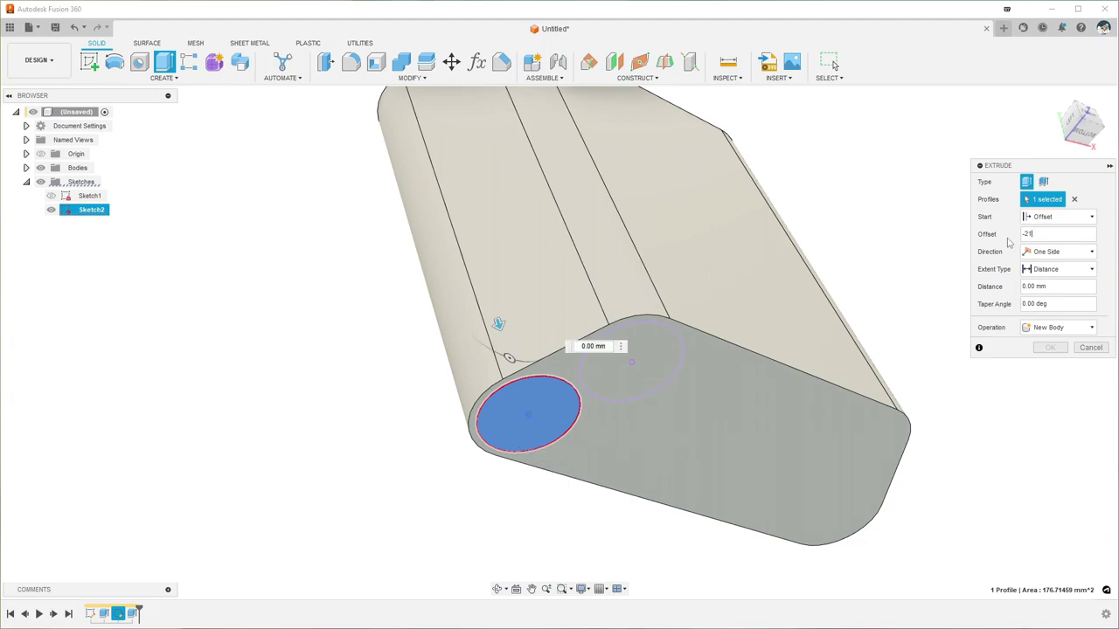
type(".2")
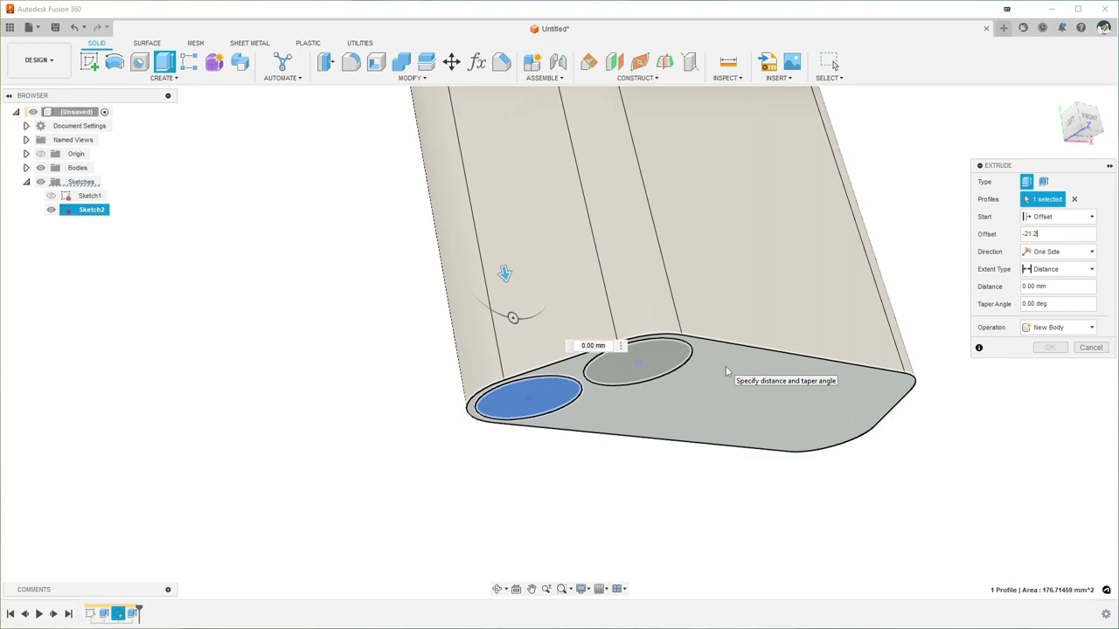
Set the second circle's extent to All and flip its direction to cut the shallower hole up through the top face
left_click(1076, 274)
left_click(1035, 297)
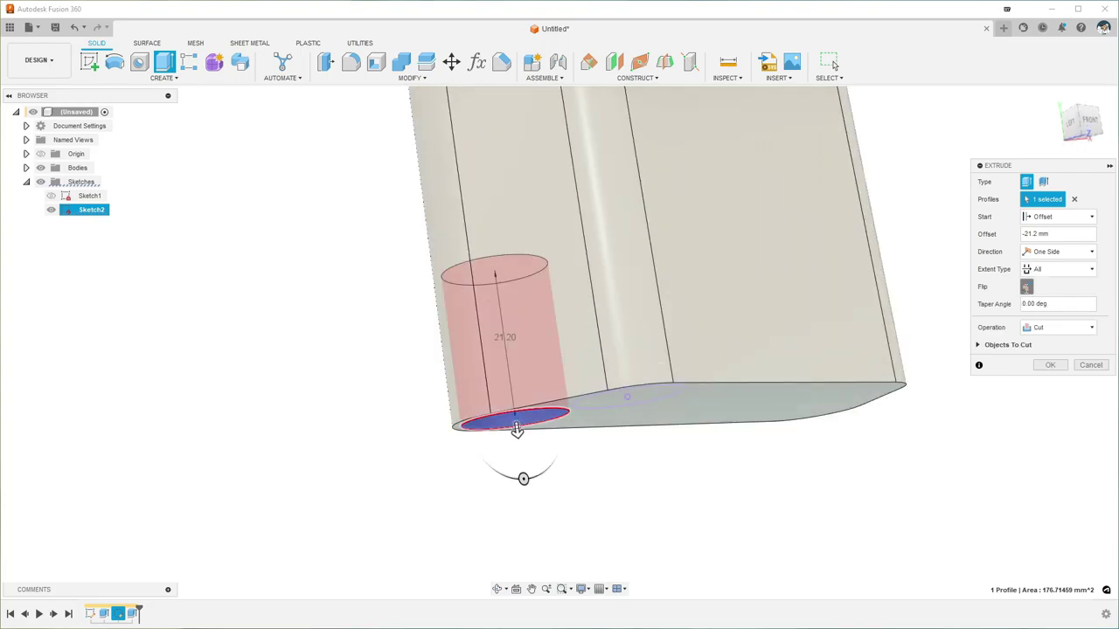
left_click(1028, 287)
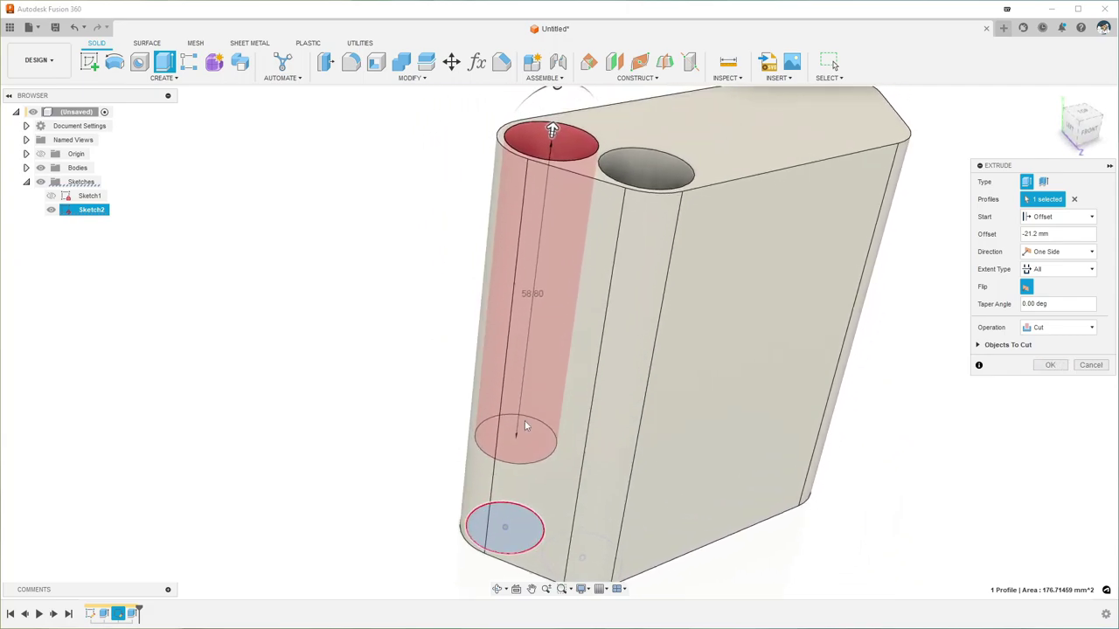
middle_click_drag(520, 429, 559, 435, "shift")
left_click(1049, 366)
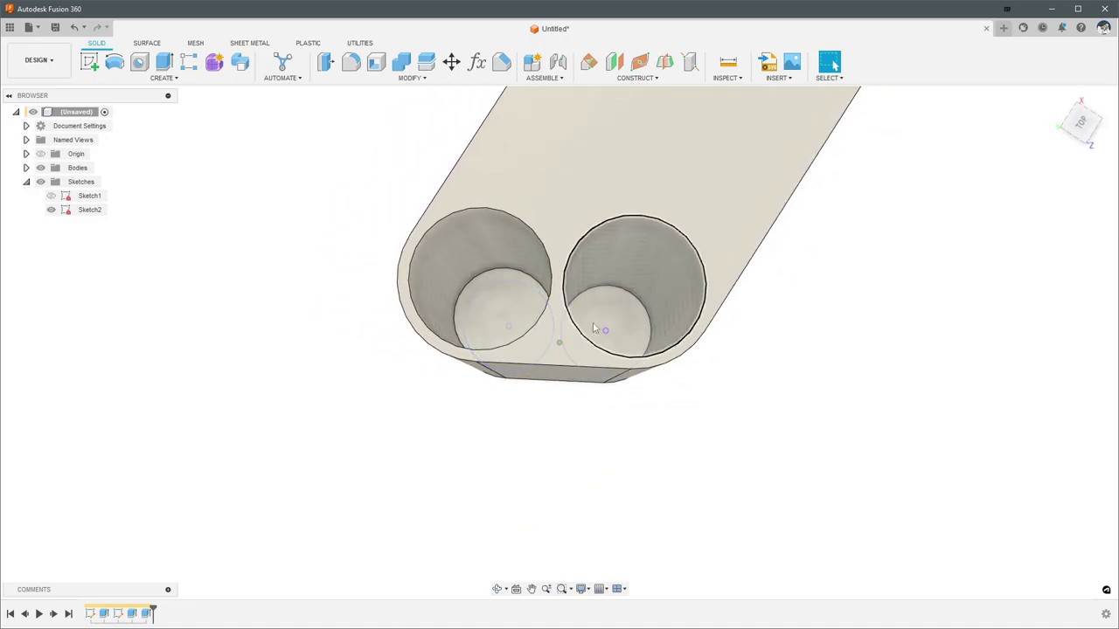
Examine the depths of both holes with a section analysis offset about -6.4 mm from the slanted end face, without keeping it
scroll(630, 348, "down", 3)
middle_click_drag(631, 347, 789, 87, "shift")
left_click(726, 78)
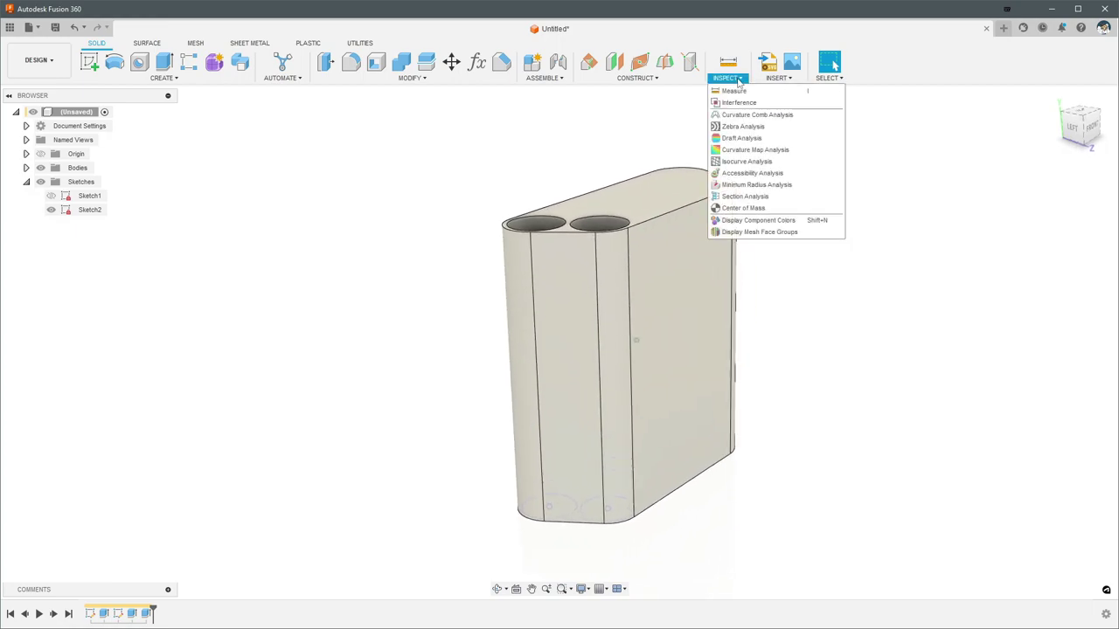
left_click(743, 196)
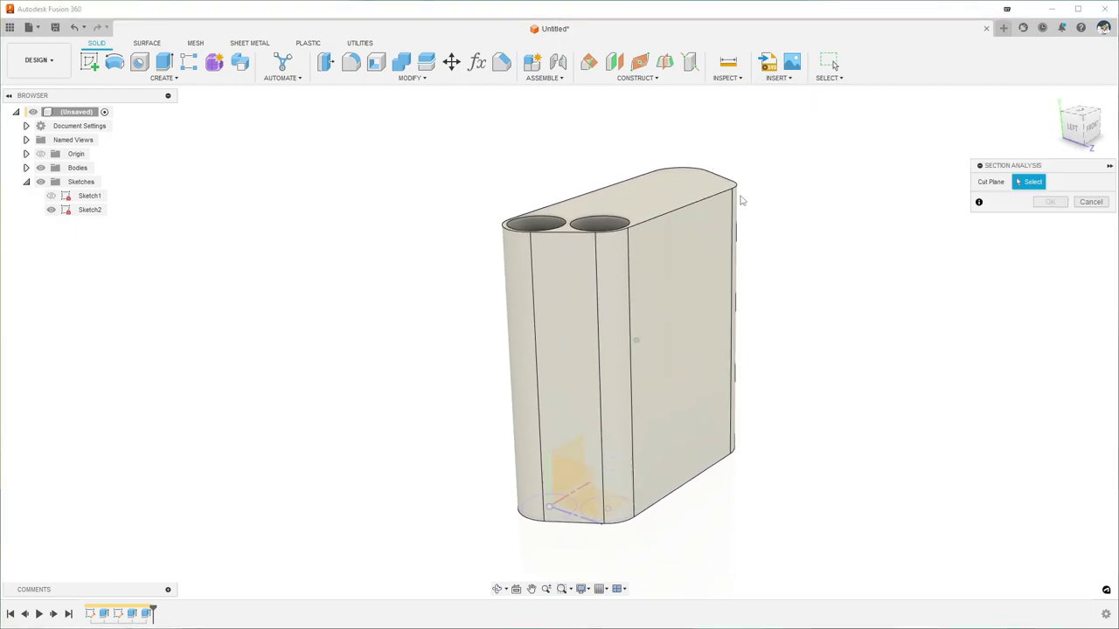
left_click(584, 334)
left_click_drag(575, 345, 577, 332)
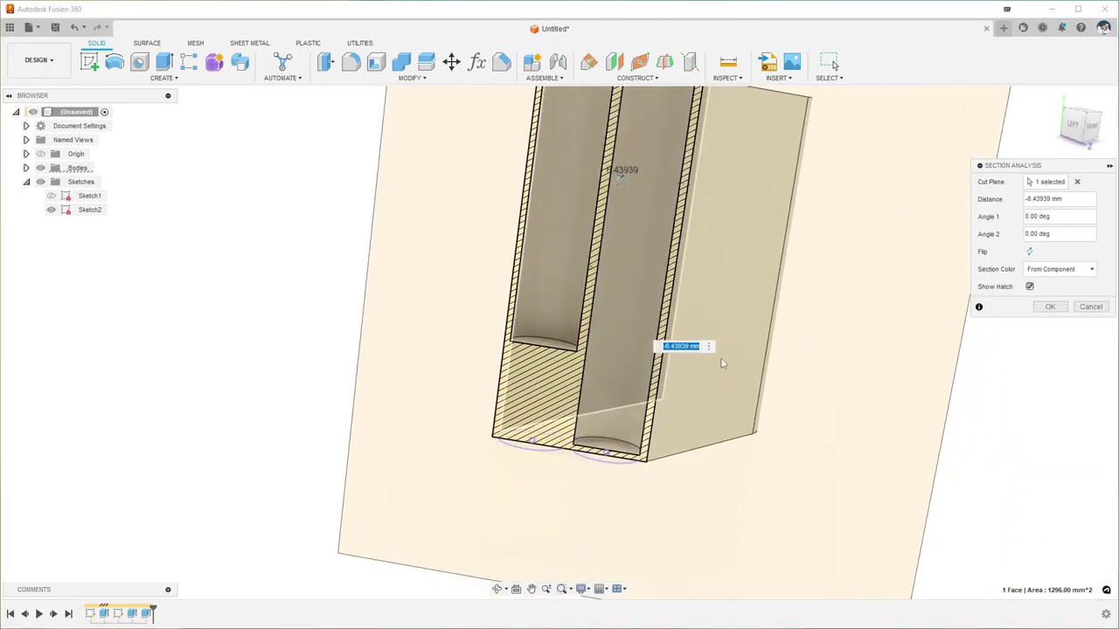
left_click(1090, 307)
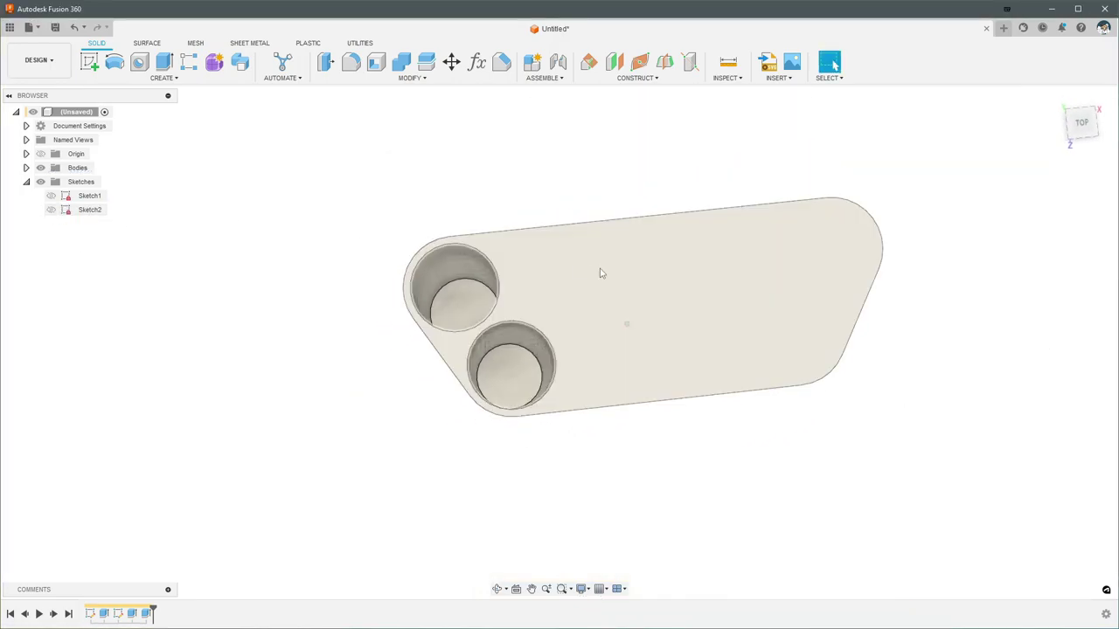
Start a rectangular pattern with the object type Features and select the deeper hole's cut as the object
key("s")
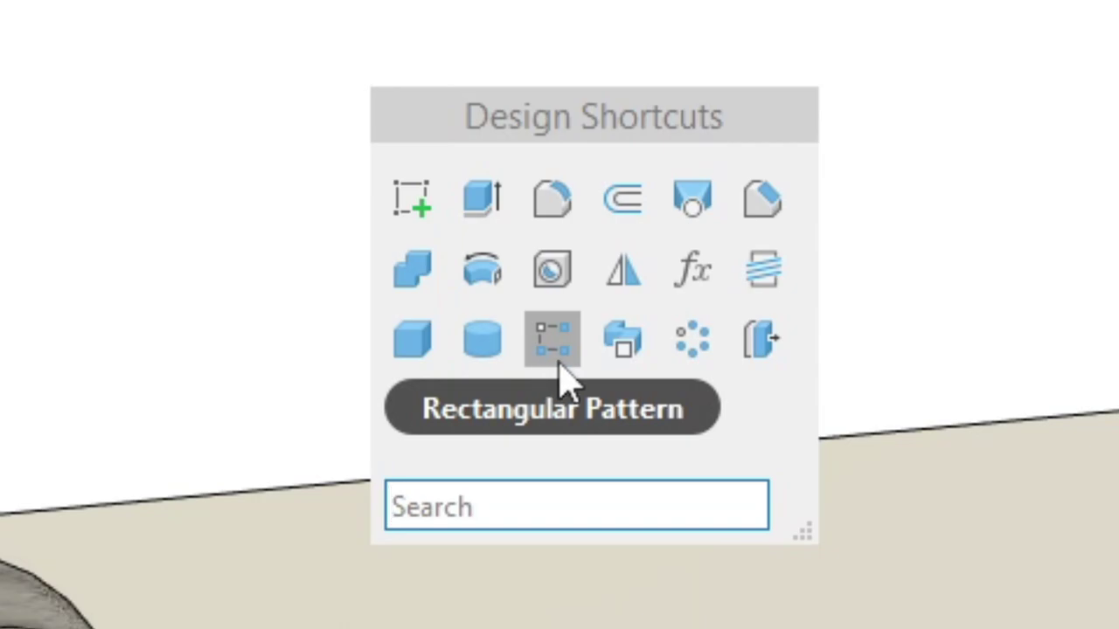
left_click(549, 358)
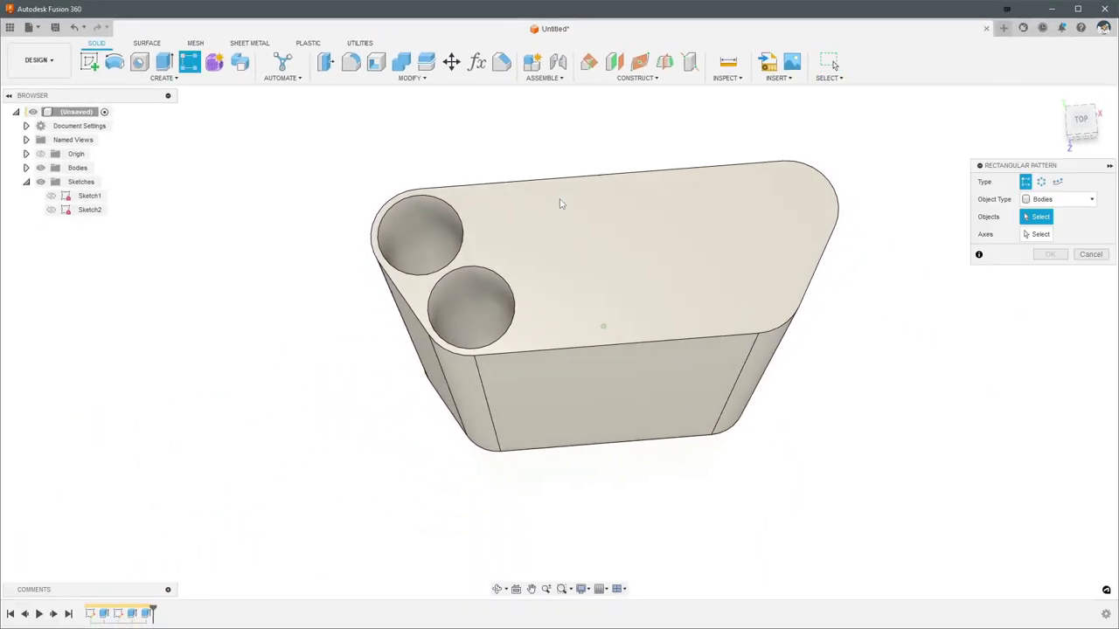
left_click(1088, 200)
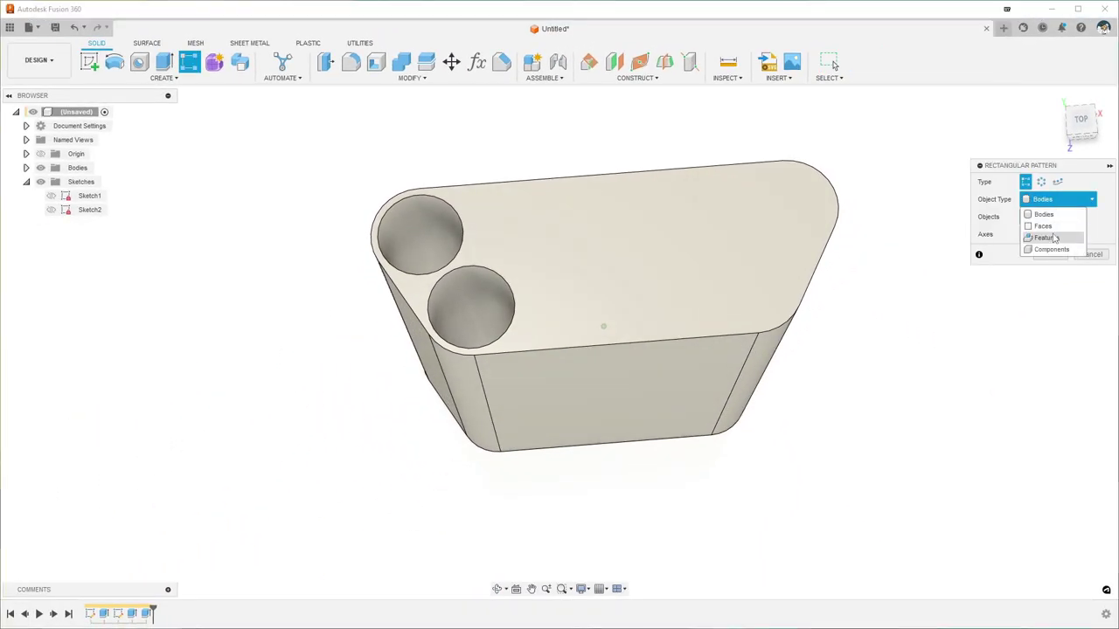
left_click(1053, 241)
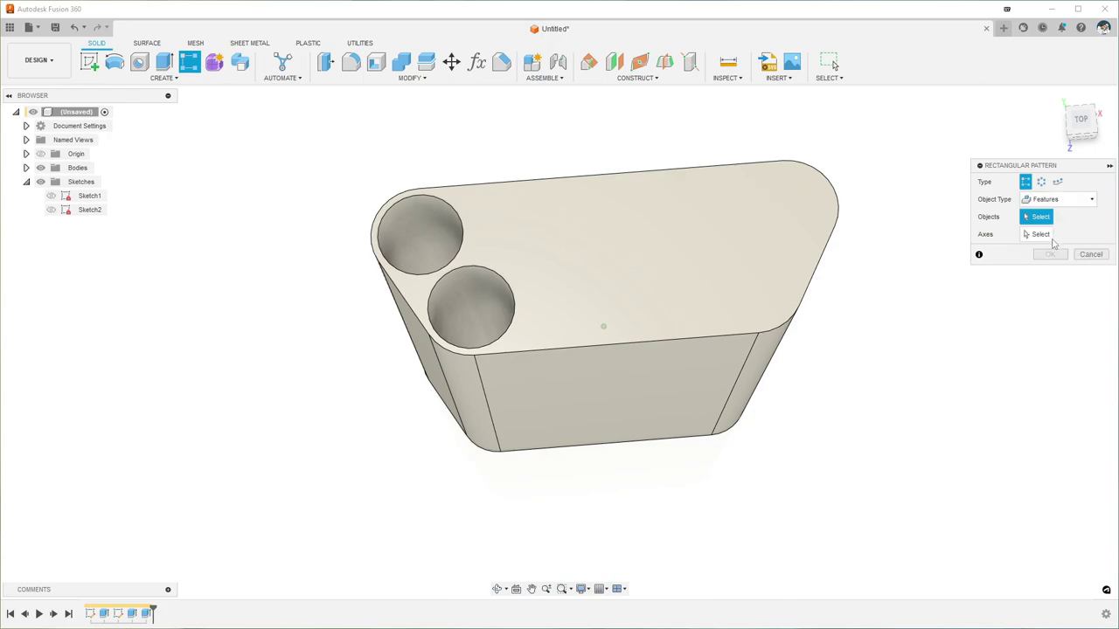
left_click(132, 615)
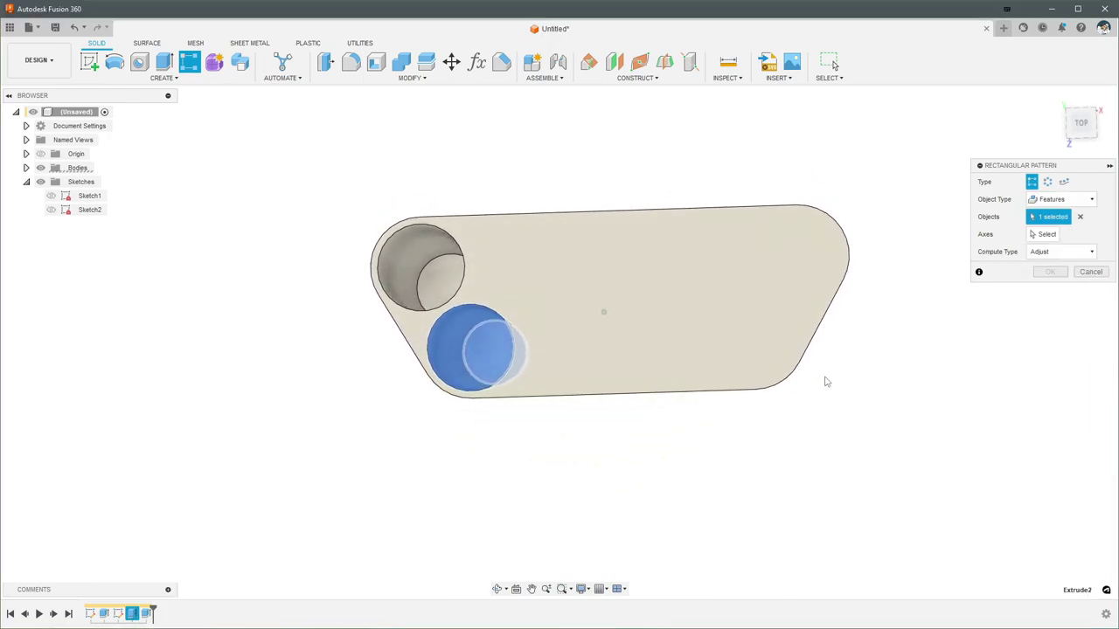
Use the red X axis as the direction for patterning the deeper hole and set the distribution to Spacing
left_click(1047, 235)
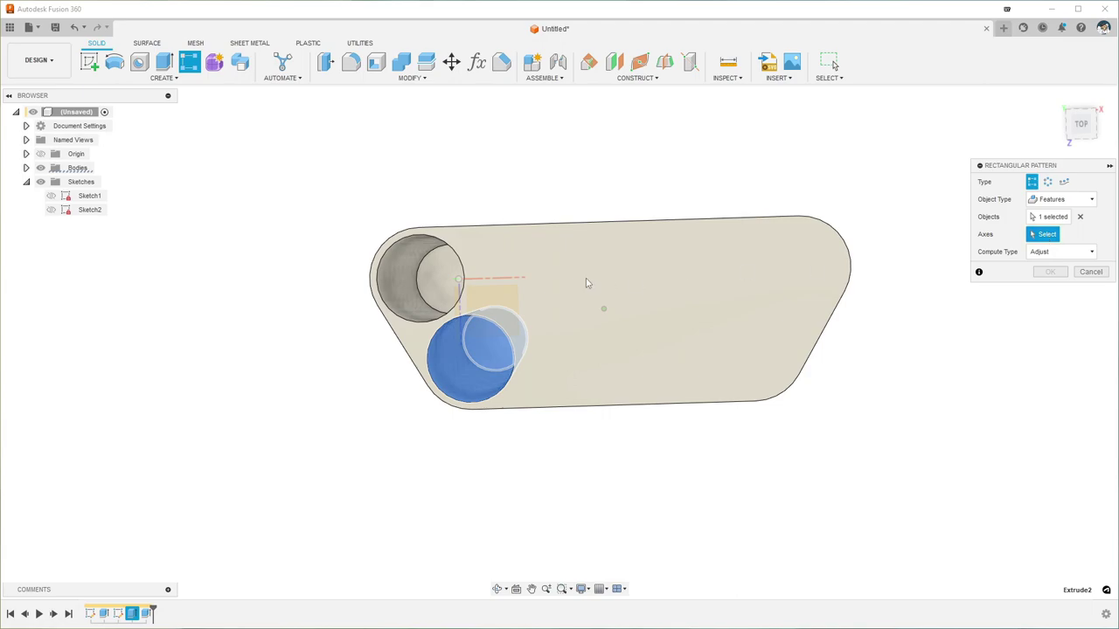
left_click(510, 281)
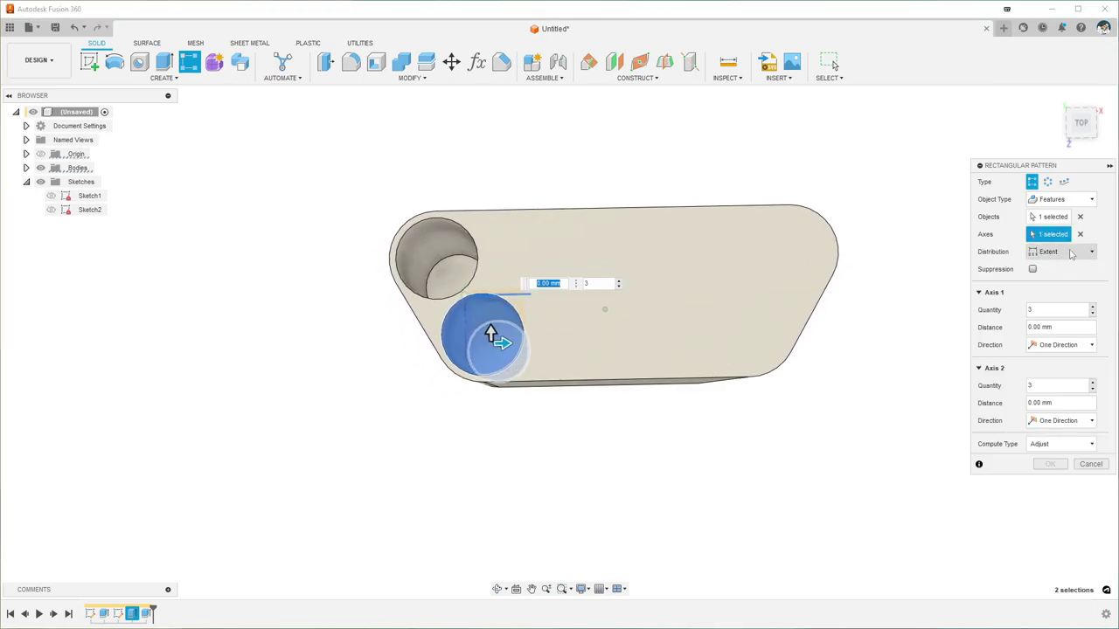
left_click(1061, 253)
left_click(1059, 281)
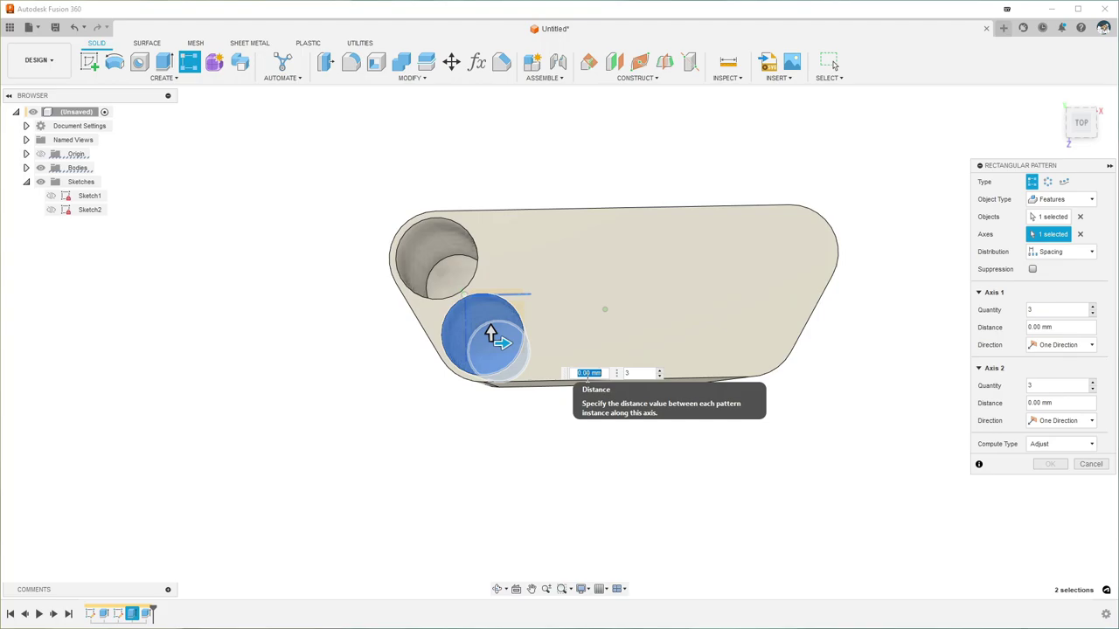
Set the deeper hole's pattern spacing to HoleOD + HolePadding and its quantity to one less than RowCount, and finish the pattern
type("h")
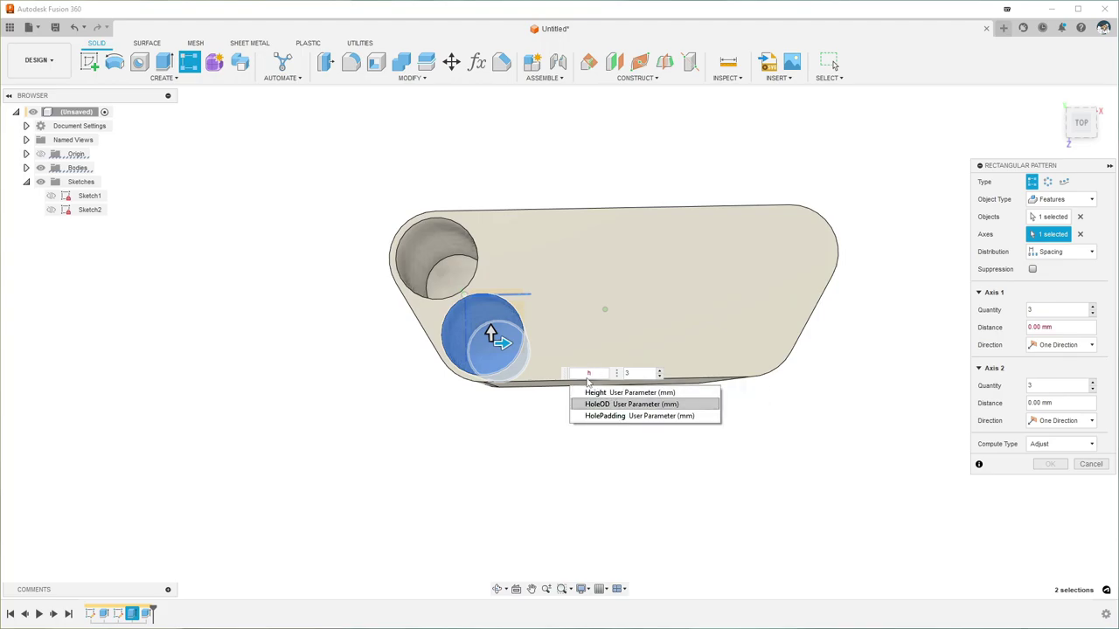
key("Return")
type("+ho")
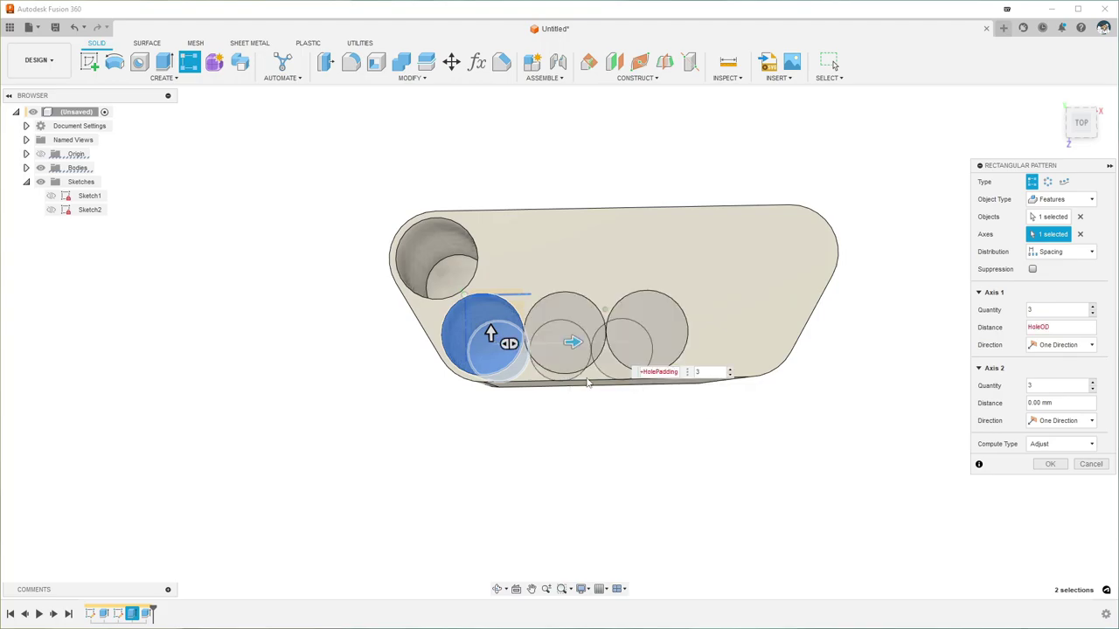
key("Tab")
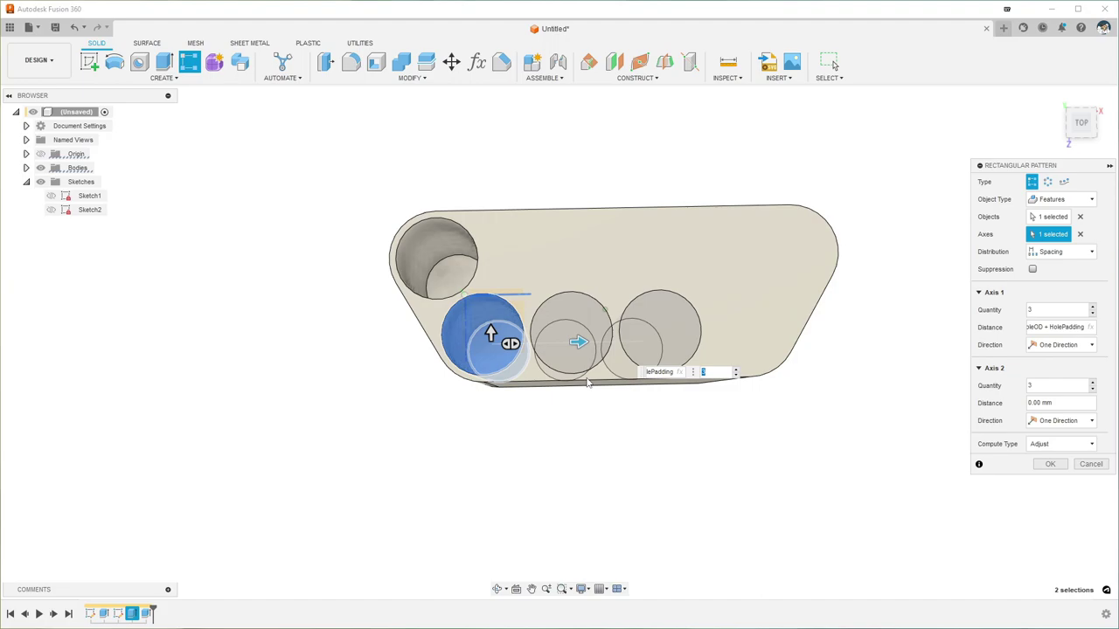
type("5")
key("BackSpace")
type("4")
key("Return")
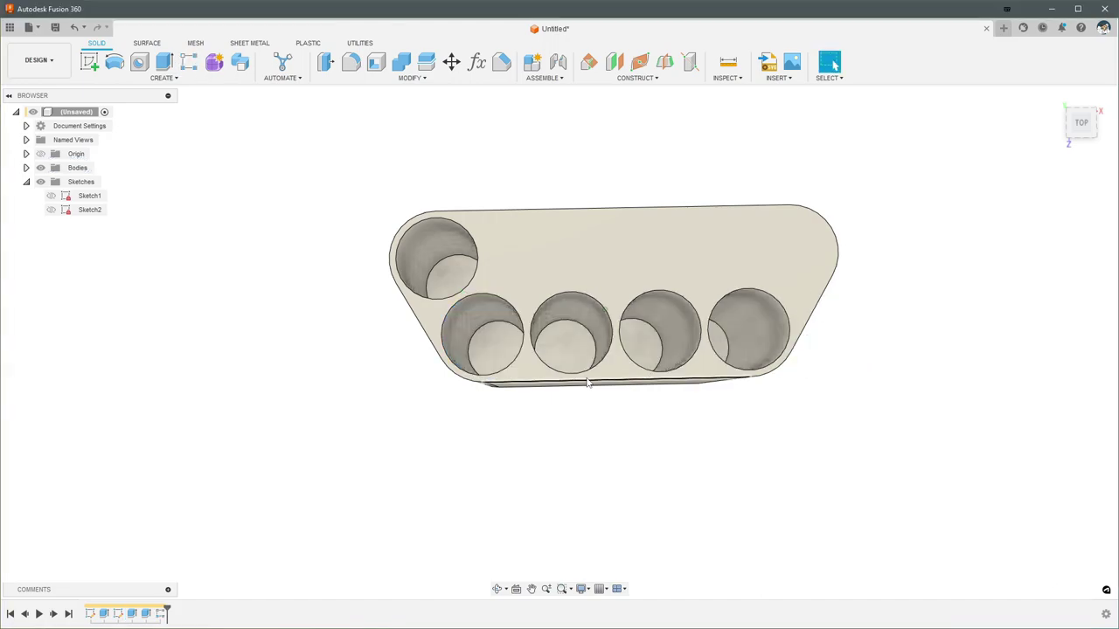
Start another rectangular pattern with the shallower hole's cut as the object and the red X axis as the direction
right_click(886, 359)
left_click(905, 319)
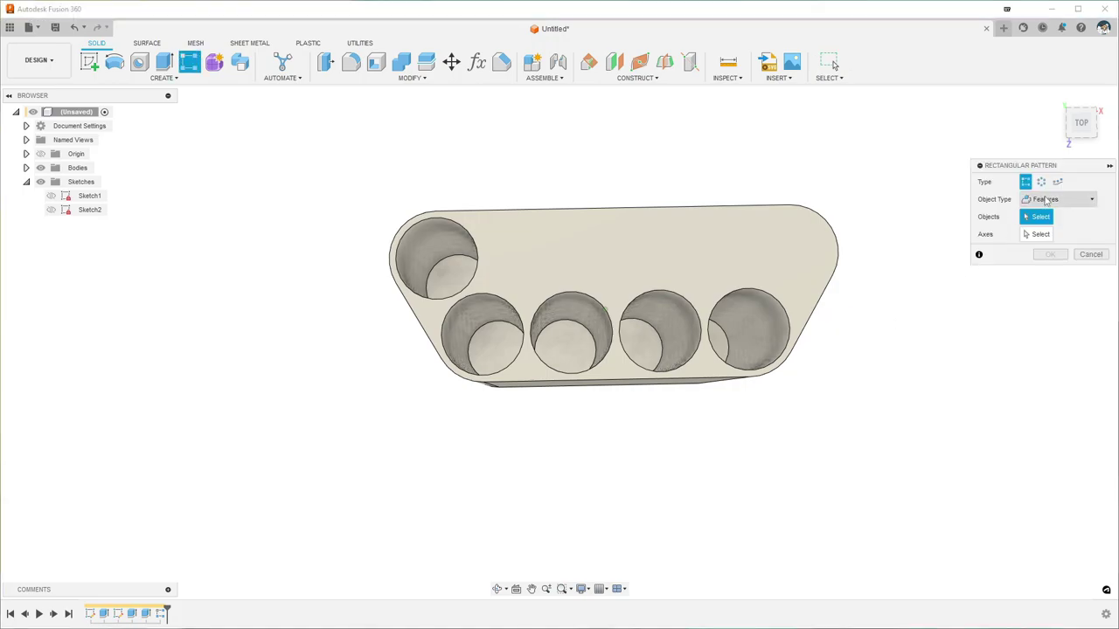
left_click(151, 614)
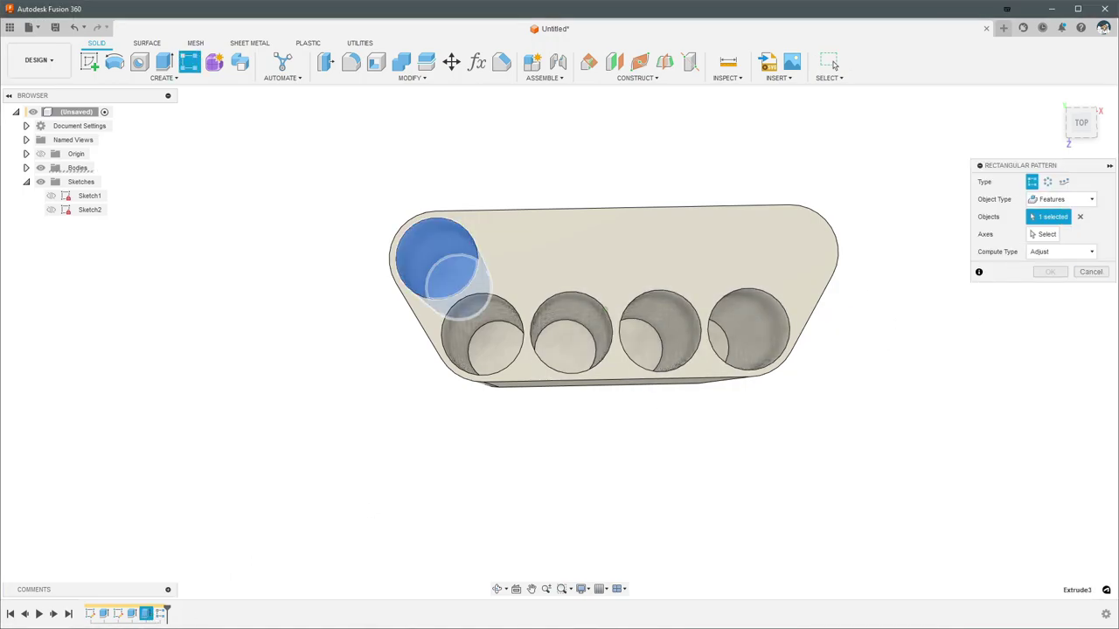
left_click(1040, 234)
left_click(527, 301)
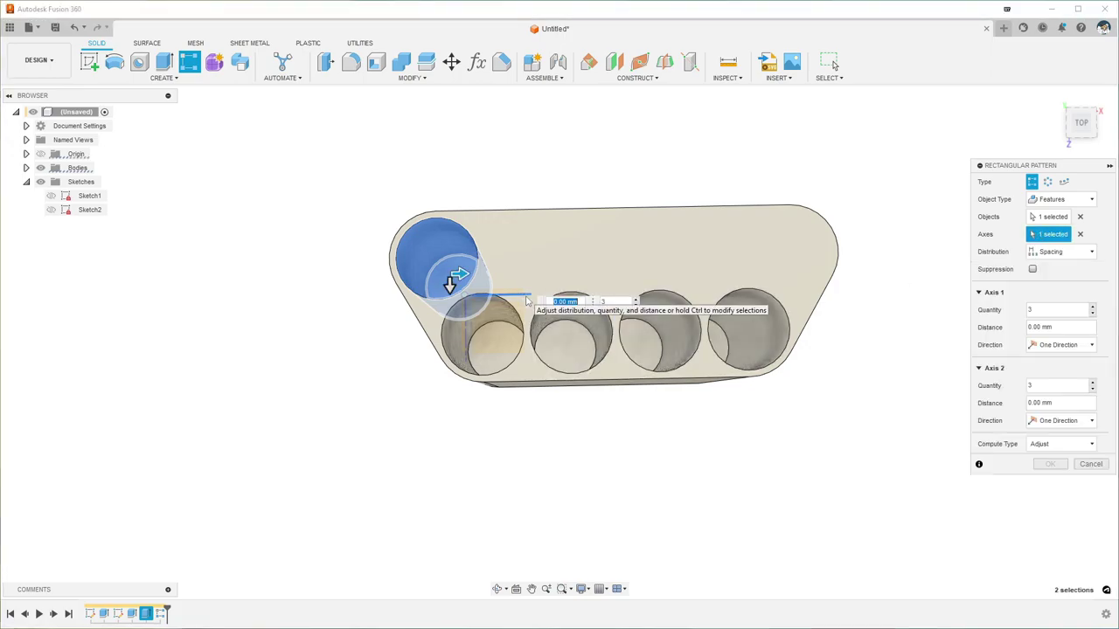
Set the shallower hole's pattern spacing to HoleOD + HolePadding and its quantity to RowCount, and finish the pattern
type("ho")
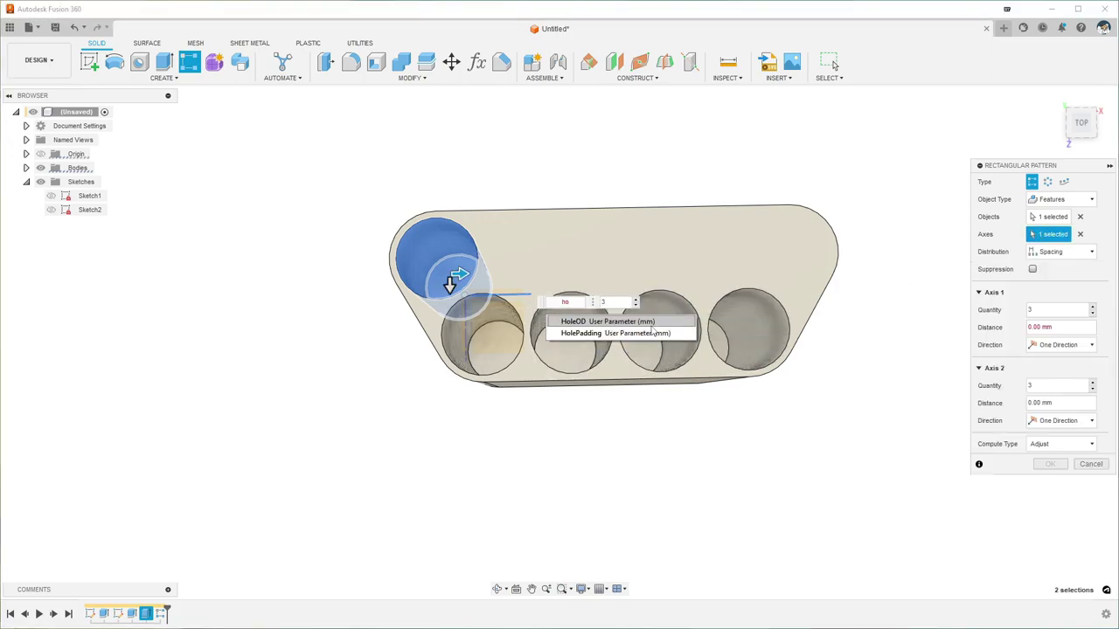
key("Return")
type("+h")
key("Down")
key("Down")
key("Return")
key("Tab")
type("r")
key("Return")
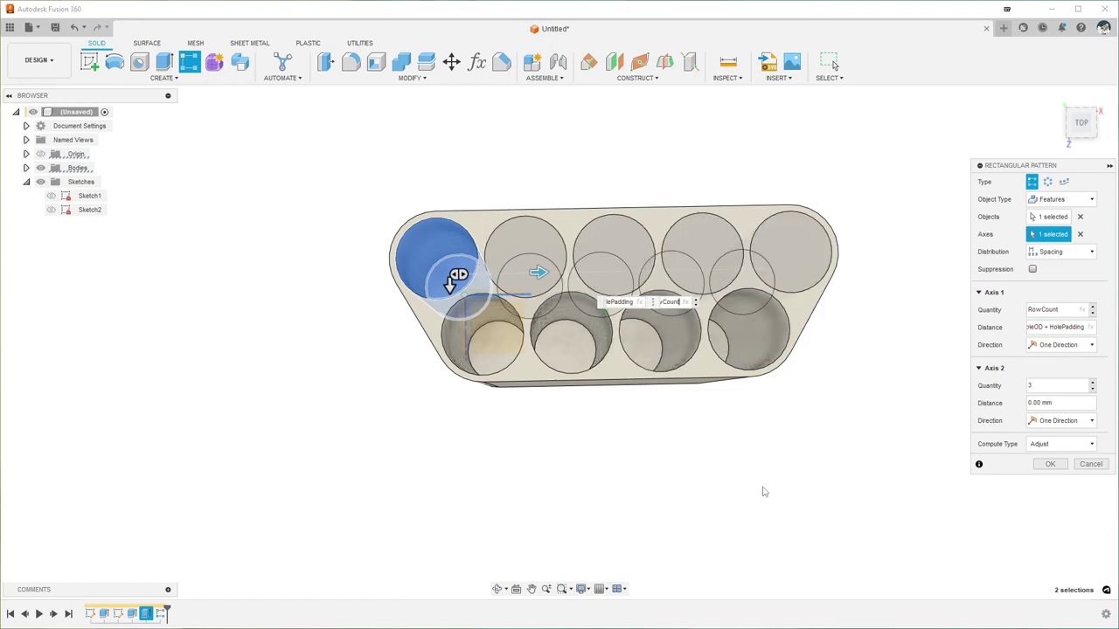
key("Return")
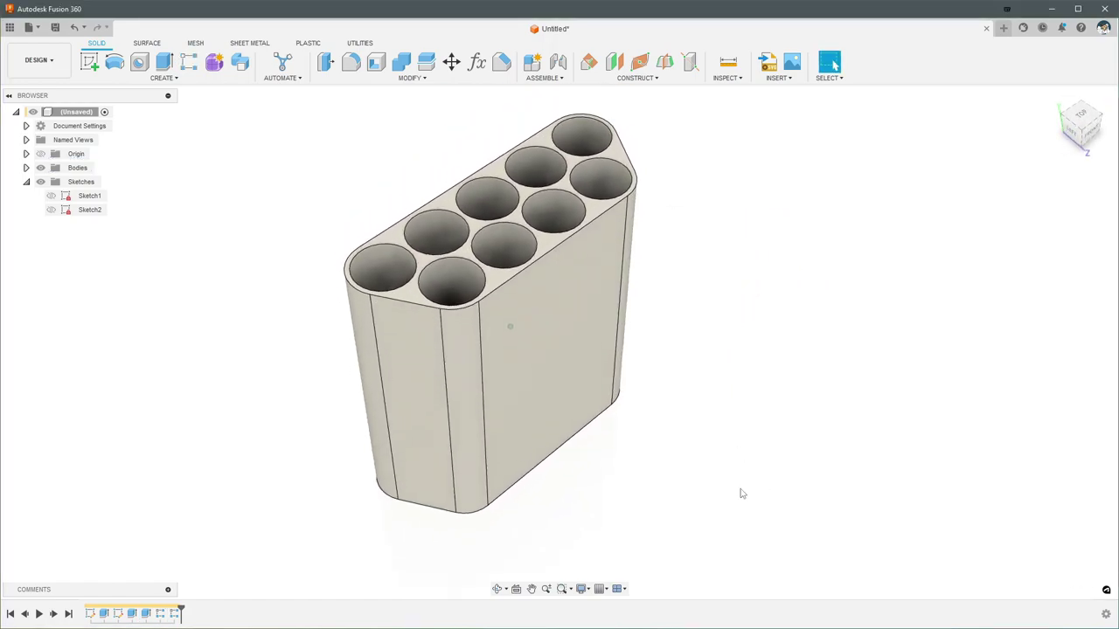
Chamfer the edges of the holder's top face, including the holes, and of its bottom face by 0.5 mm
left_click(504, 63)
scroll(560, 280, "up", 3)
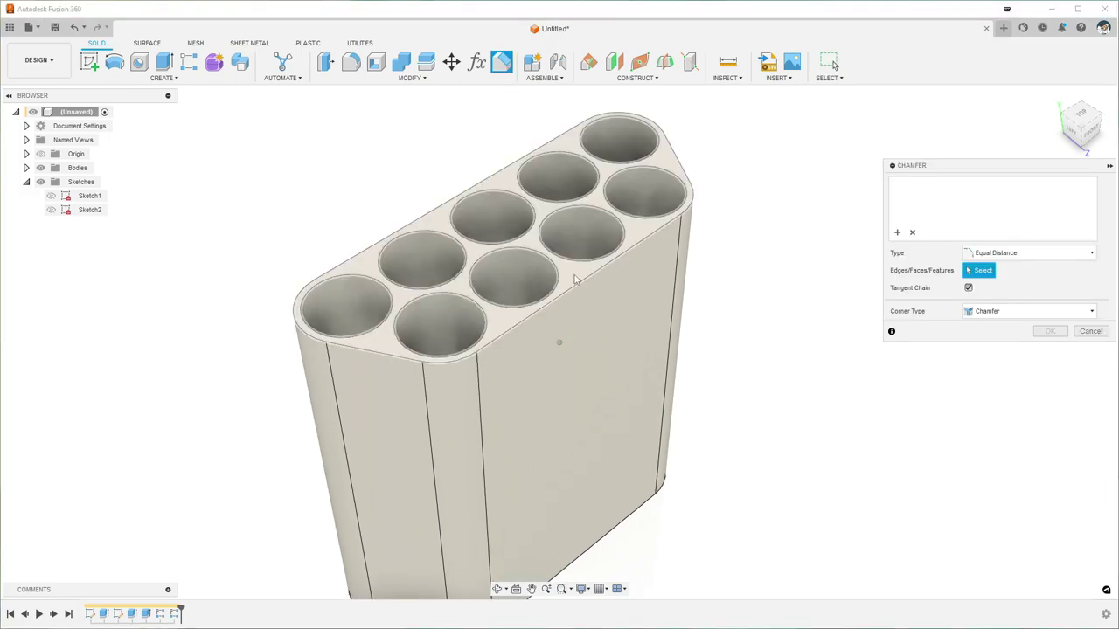
left_click(575, 279)
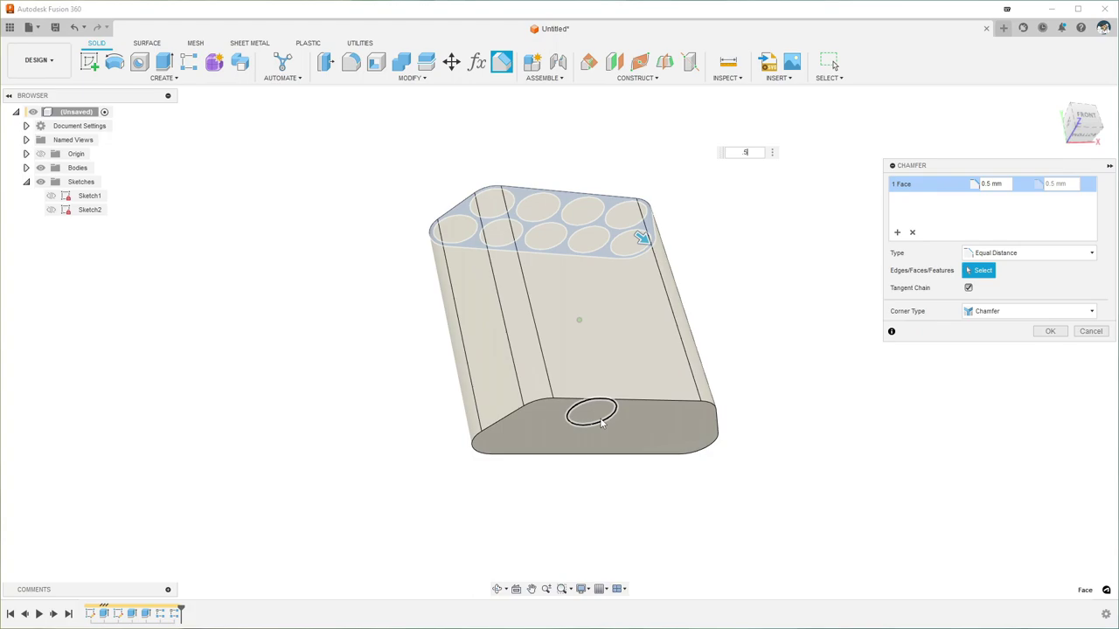
left_click(641, 436)
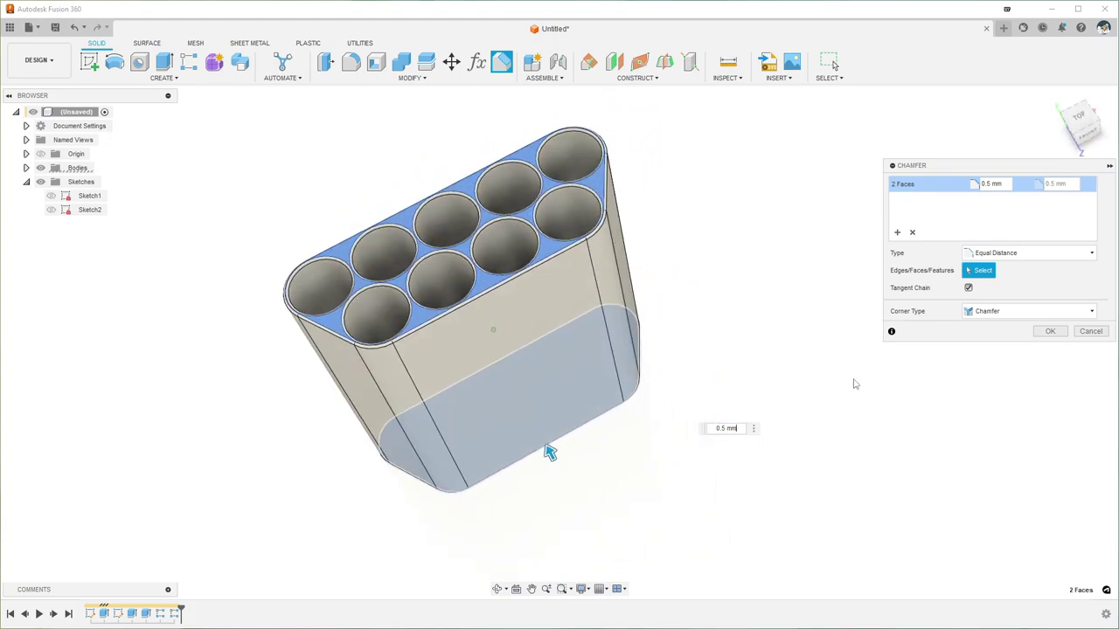
left_click(1050, 331)
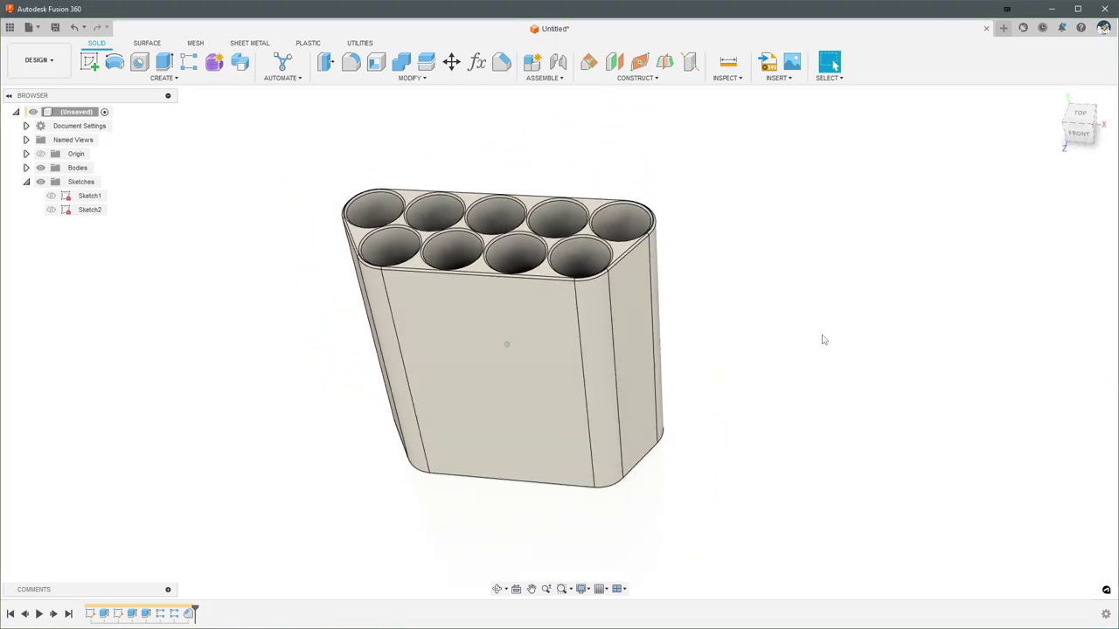
Test the parametric model by setting the RowCount user parameter to 10
left_click(480, 68)
double_click(500, 474)
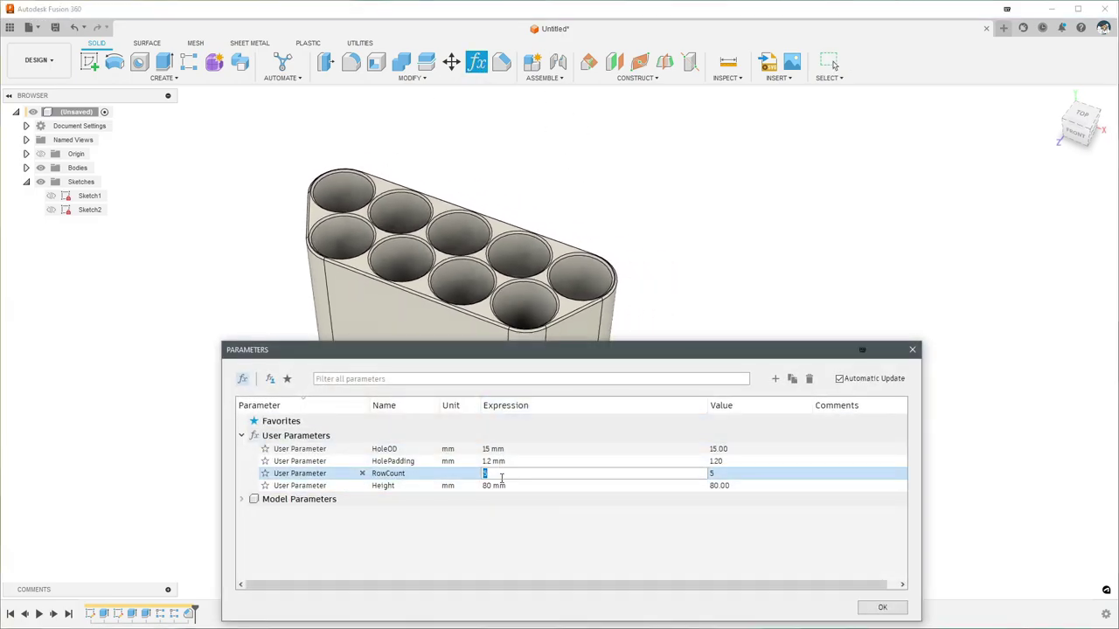
type("10")
key("Return")
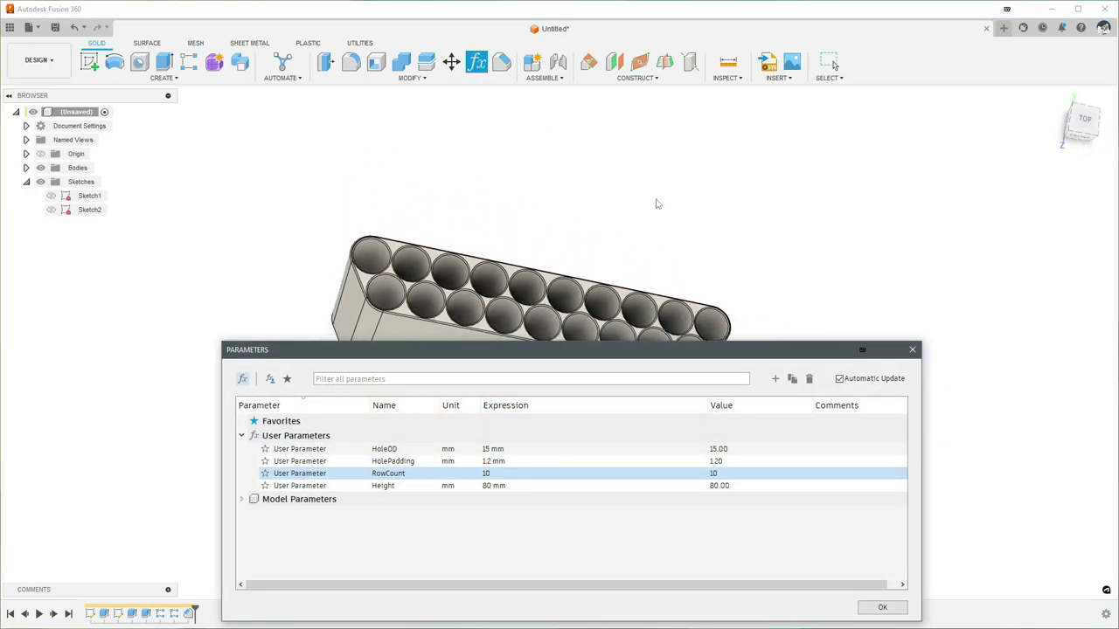
Set the RowCount user parameter to 3 to test a shorter holder
left_click(499, 474)
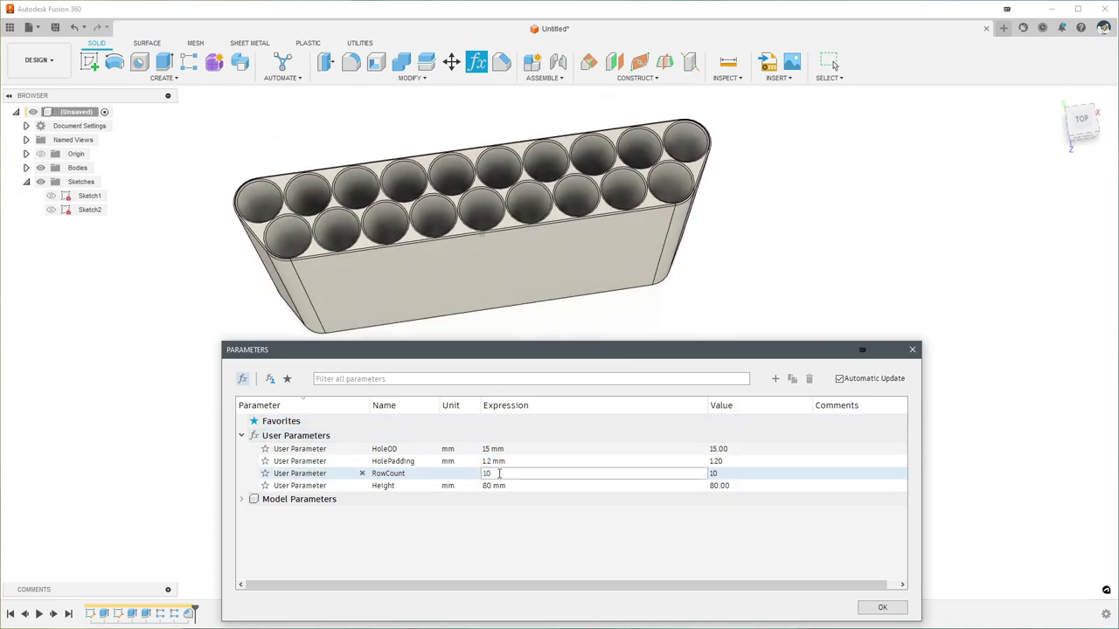
key("BackSpace")
key("BackSpace")
type("3")
key("Return")
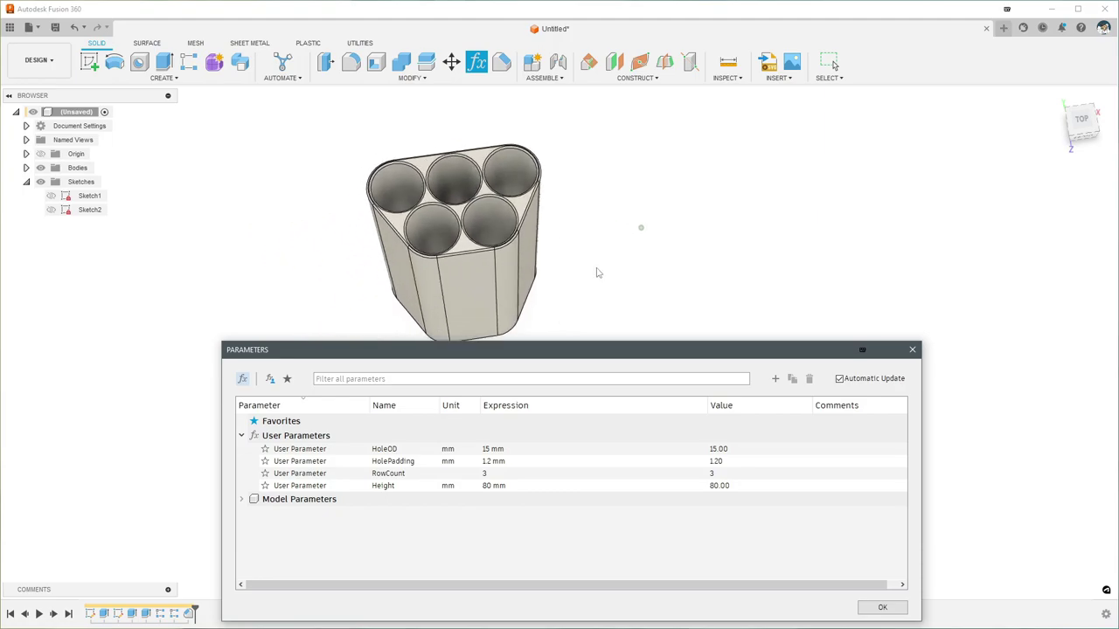
Set the RowCount user parameter to 100 and close the parameter table
left_click(516, 474)
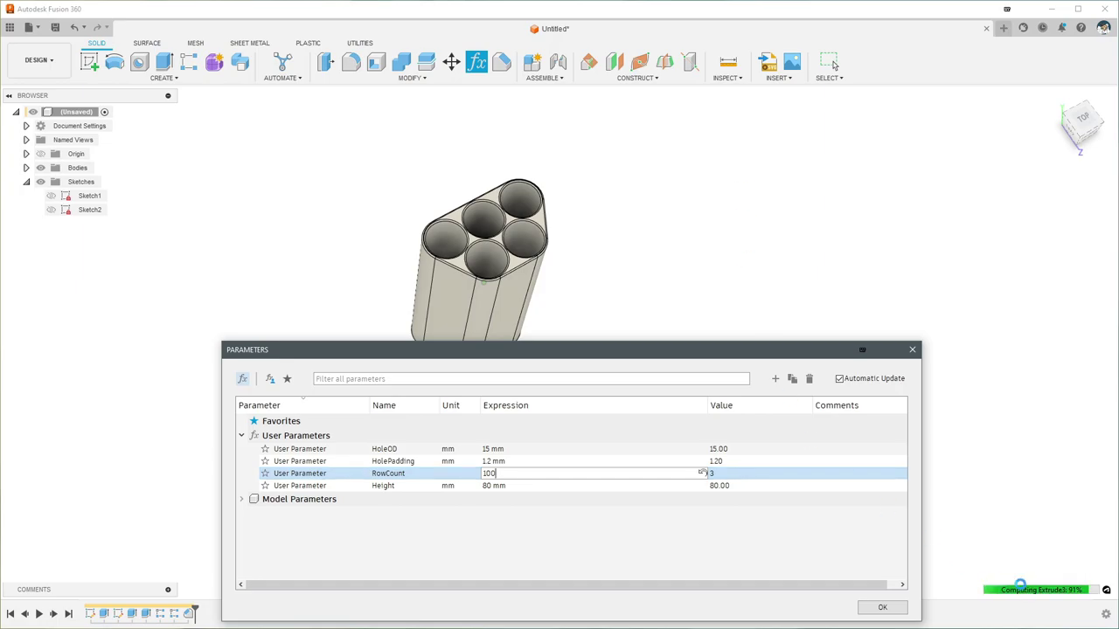
type("100")
key("Return")
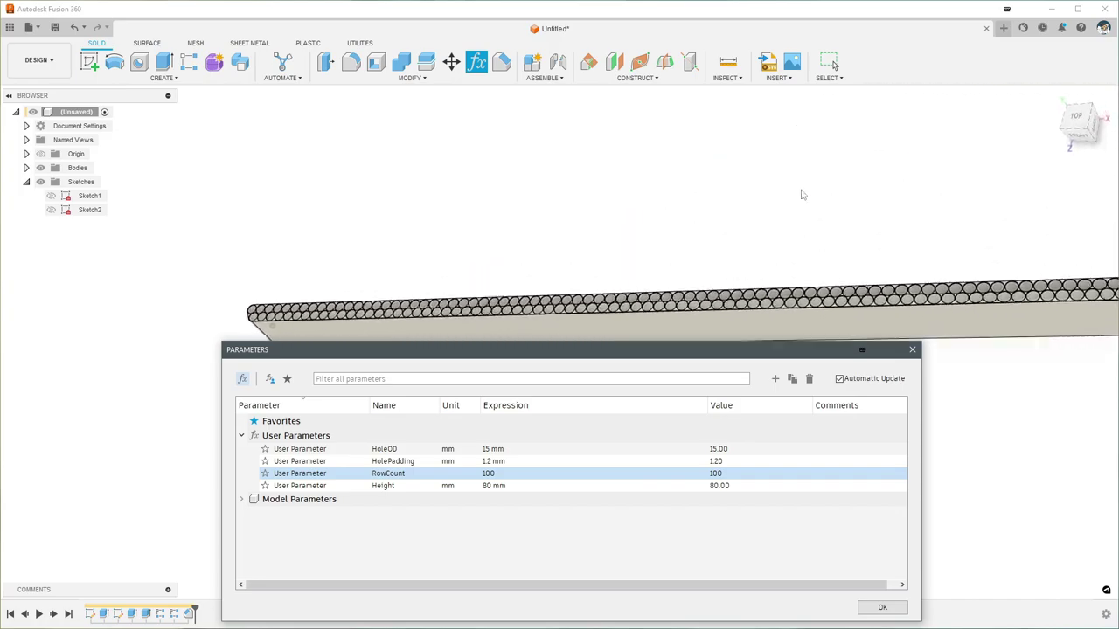
left_click(911, 350)
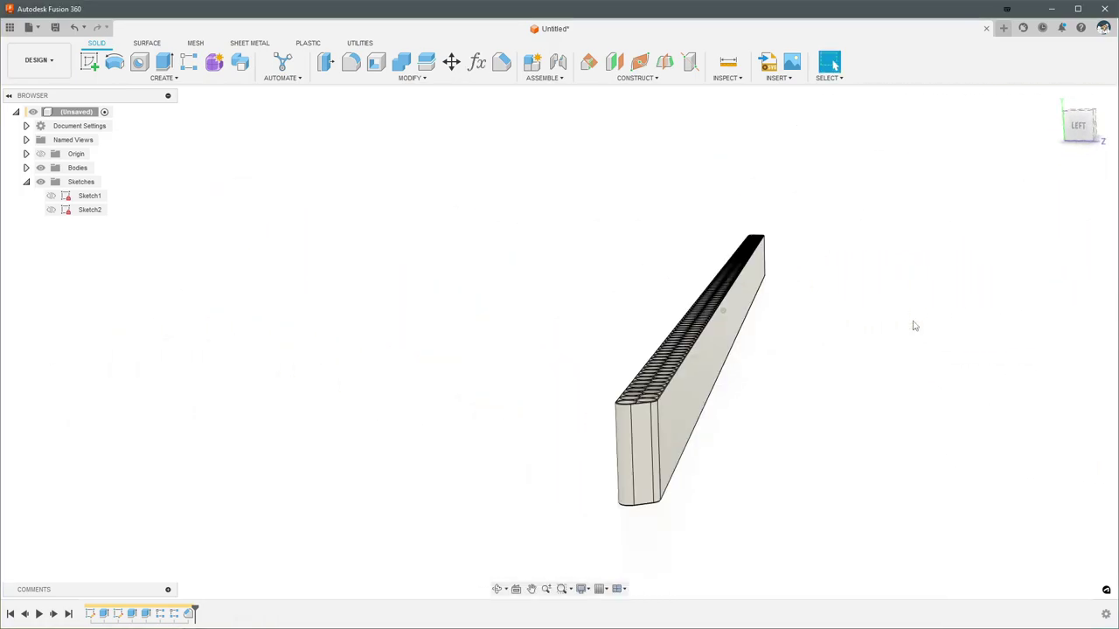